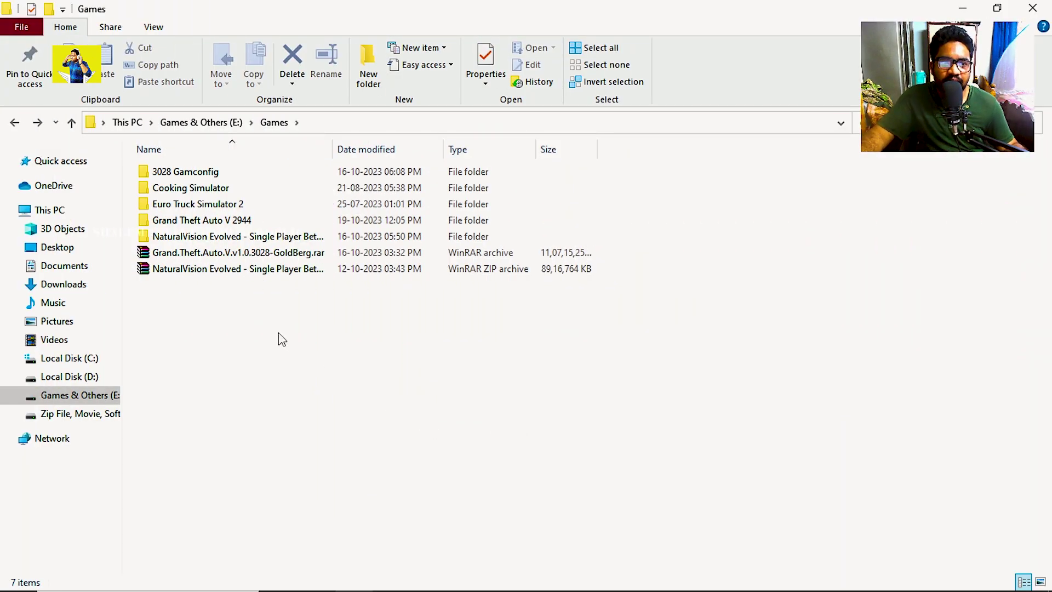
- Select the Grand Theft Auto V rar and NaturalVision Evolved zip archives, then refresh the Games folder
{"action": "left_click", "coordinate": [248, 252]}
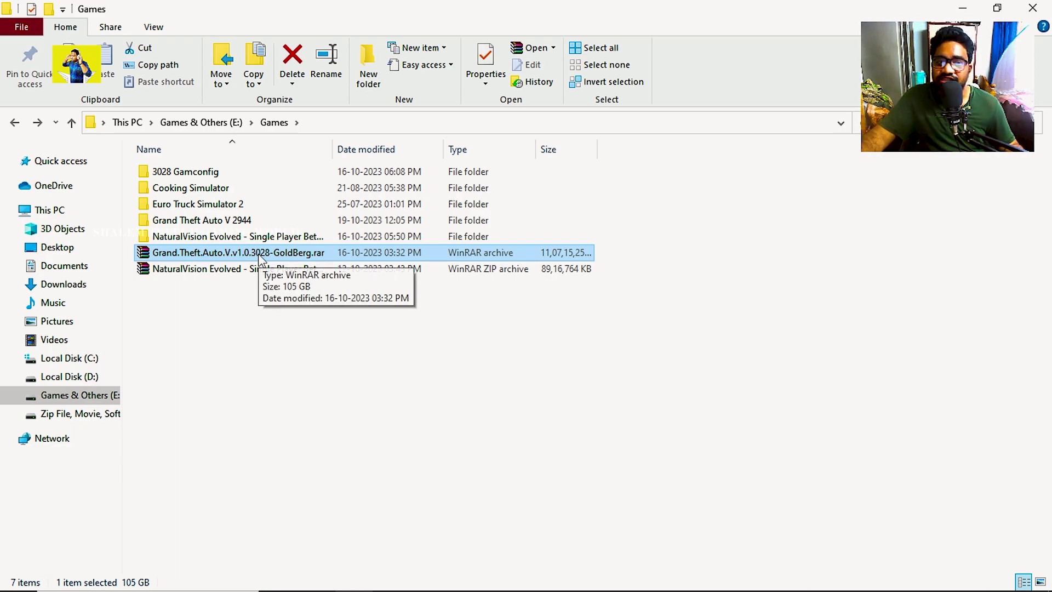
{"action": "left_click", "coordinate": [252, 269]}
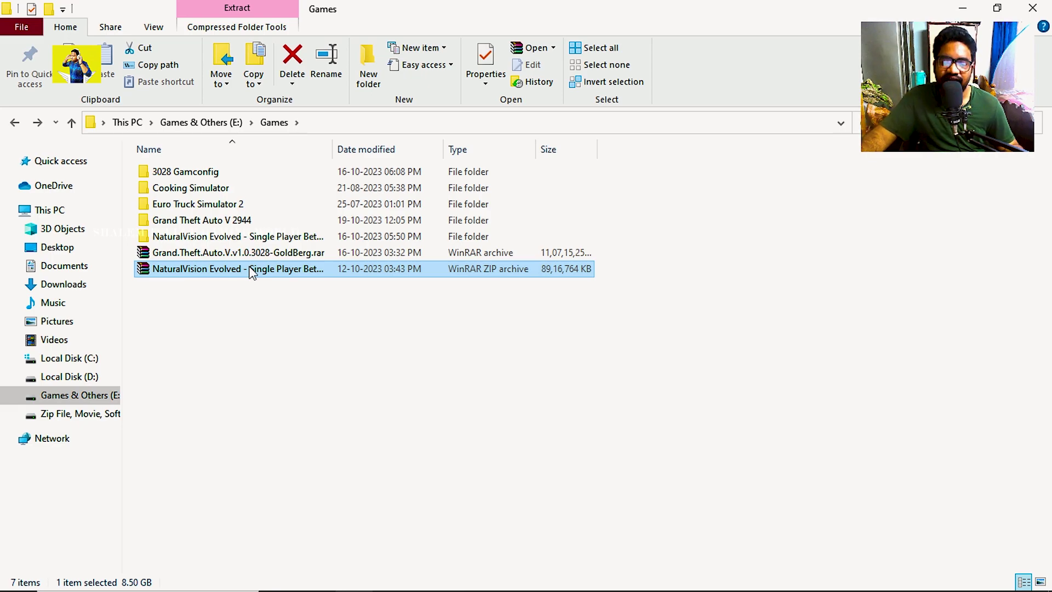
{"action": "right_click", "coordinate": [291, 330]}
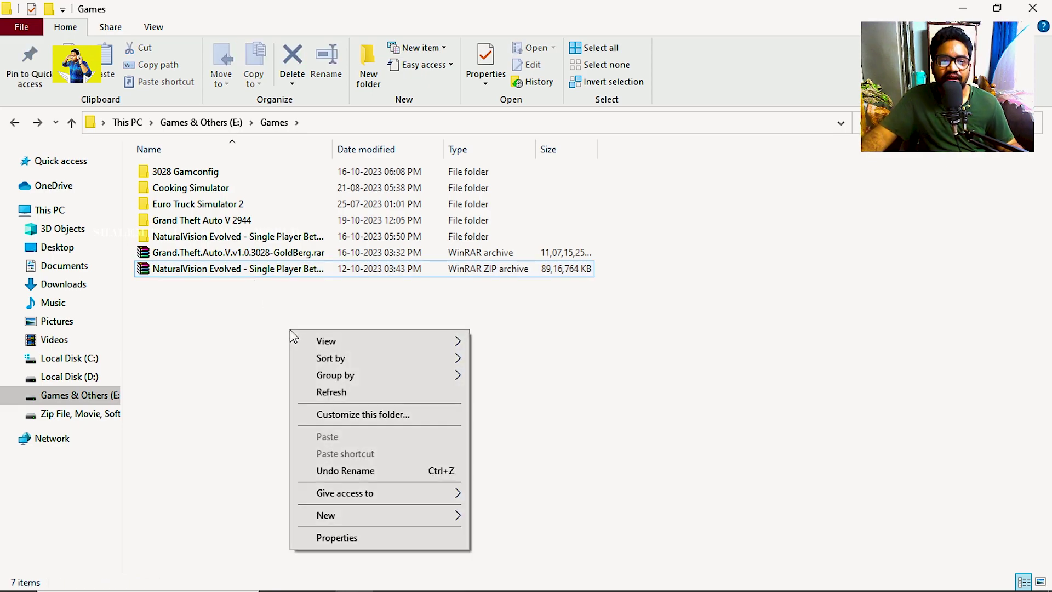
{"action": "left_click", "coordinate": [334, 391]}
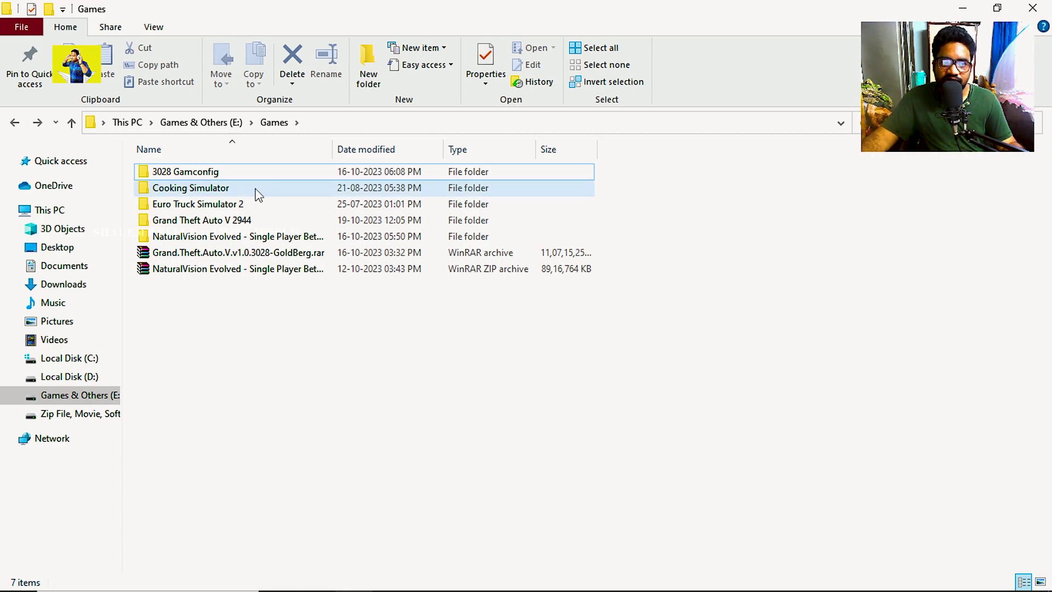
- Look inside the NaturalVision Evolved folder, return to Games, and minimize Explorer
{"action": "left_click", "coordinate": [223, 179]}
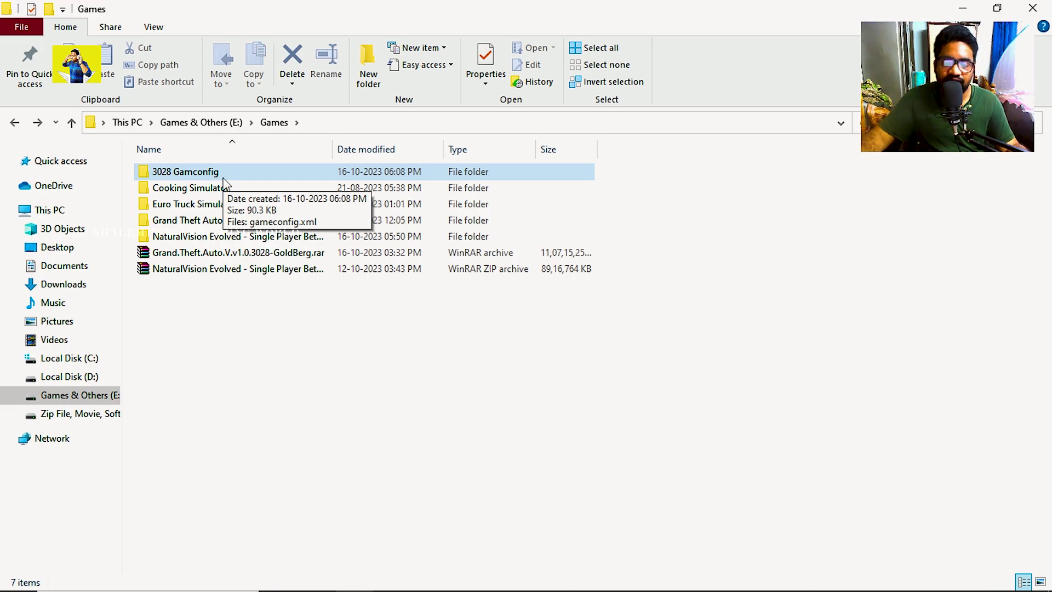
{"action": "left_click", "coordinate": [223, 180]}
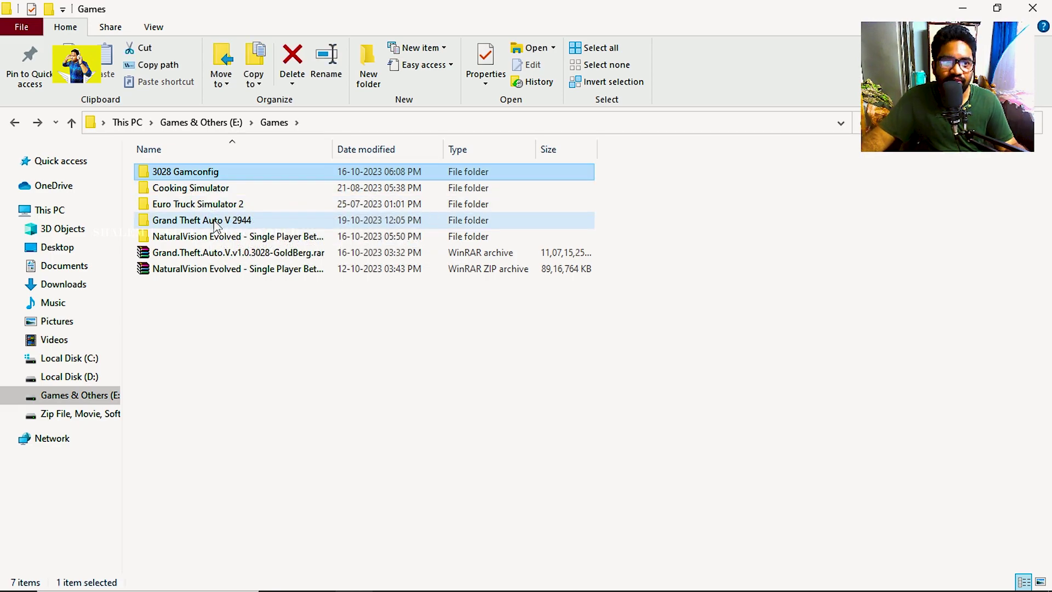
{"action": "double_click", "coordinate": [225, 237]}
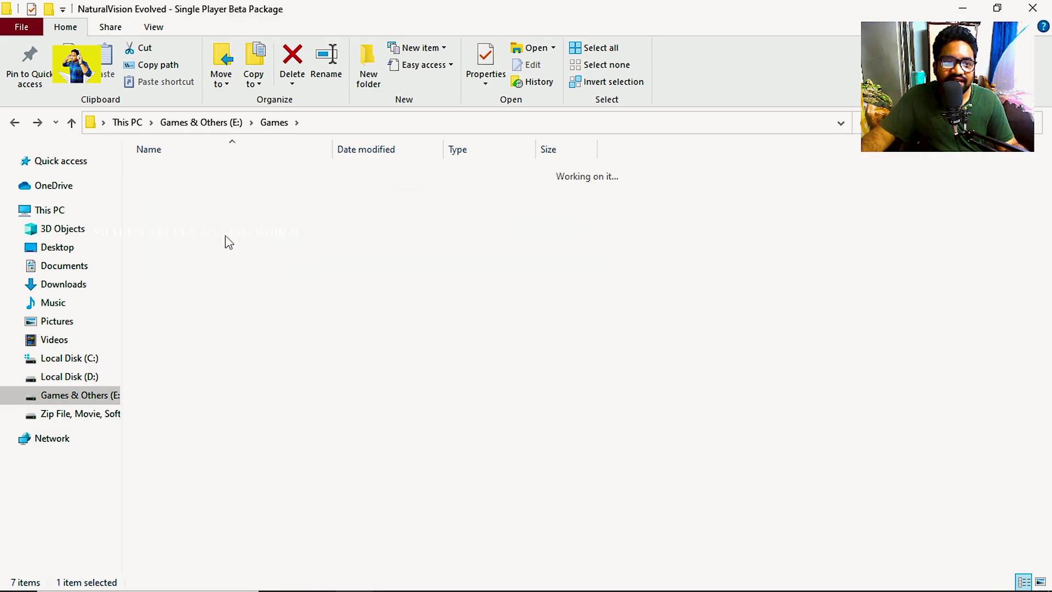
{"action": "left_click", "coordinate": [14, 122]}
{"action": "left_click", "coordinate": [213, 284]}
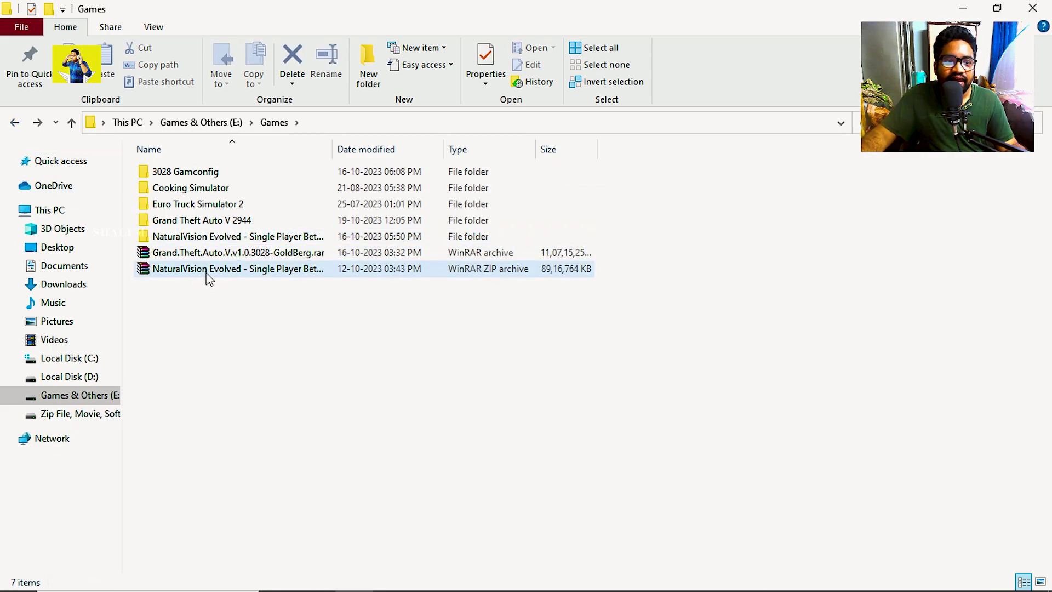
{"action": "right_click", "coordinate": [209, 274]}
{"action": "left_click", "coordinate": [162, 350]}
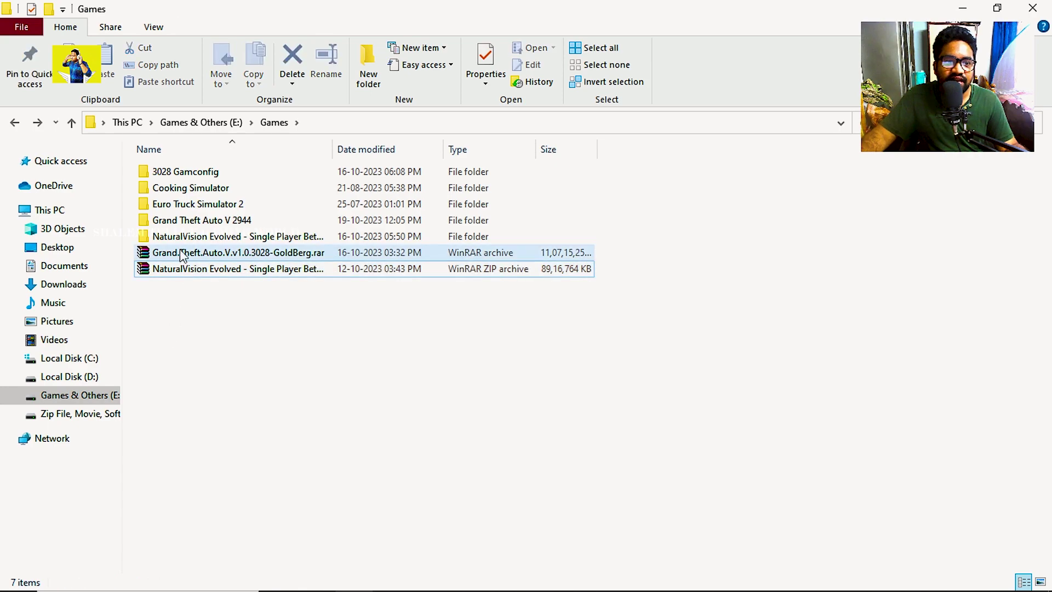
{"action": "double_click", "coordinate": [175, 237]}
{"action": "left_click", "coordinate": [15, 122]}
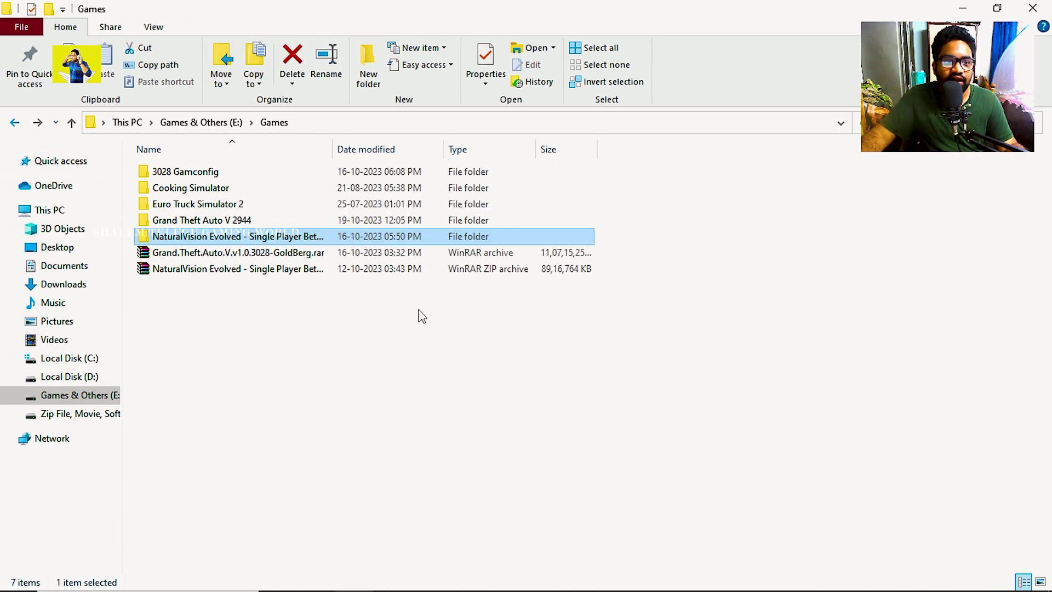
{"action": "left_click", "coordinate": [956, 7]}
- Refresh the desktop, launch OpenIV on Grand Theft Auto V for Windows, and confirm Edit mode
{"action": "right_click", "coordinate": [503, 100]}
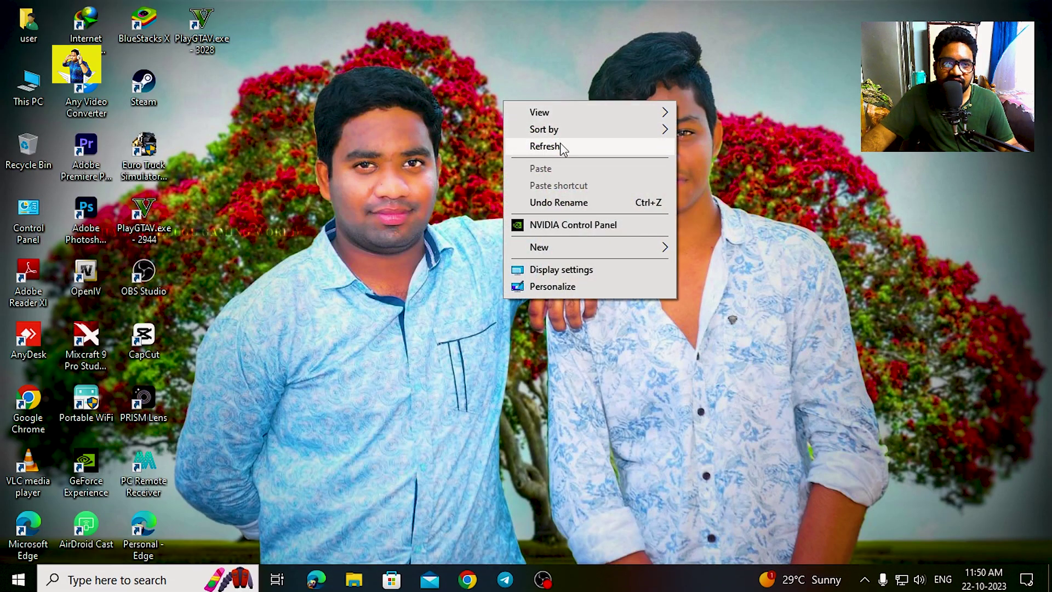
{"action": "left_click", "coordinate": [561, 142]}
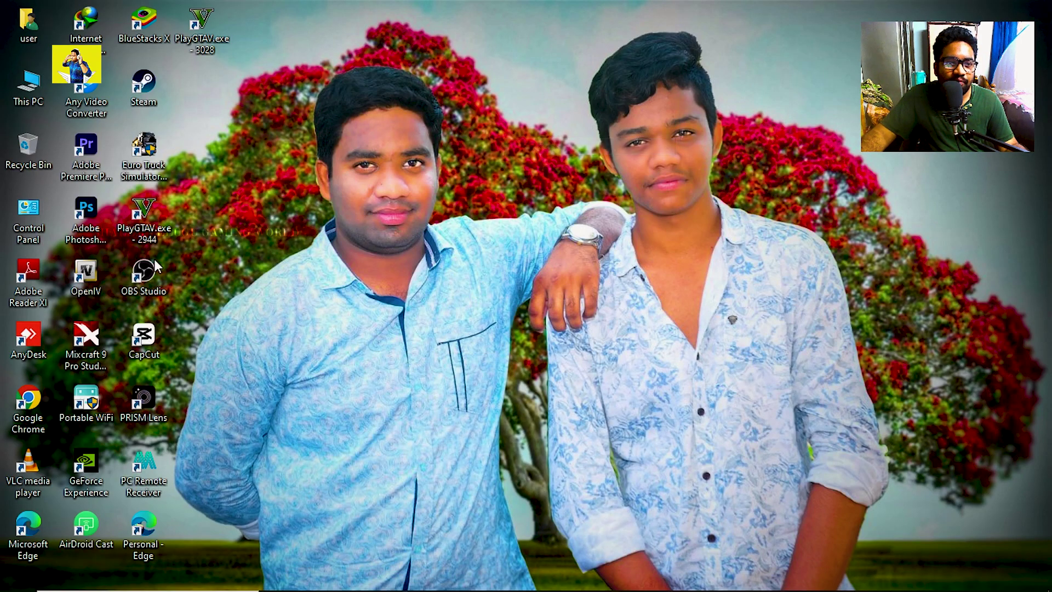
{"action": "double_click", "coordinate": [87, 274]}
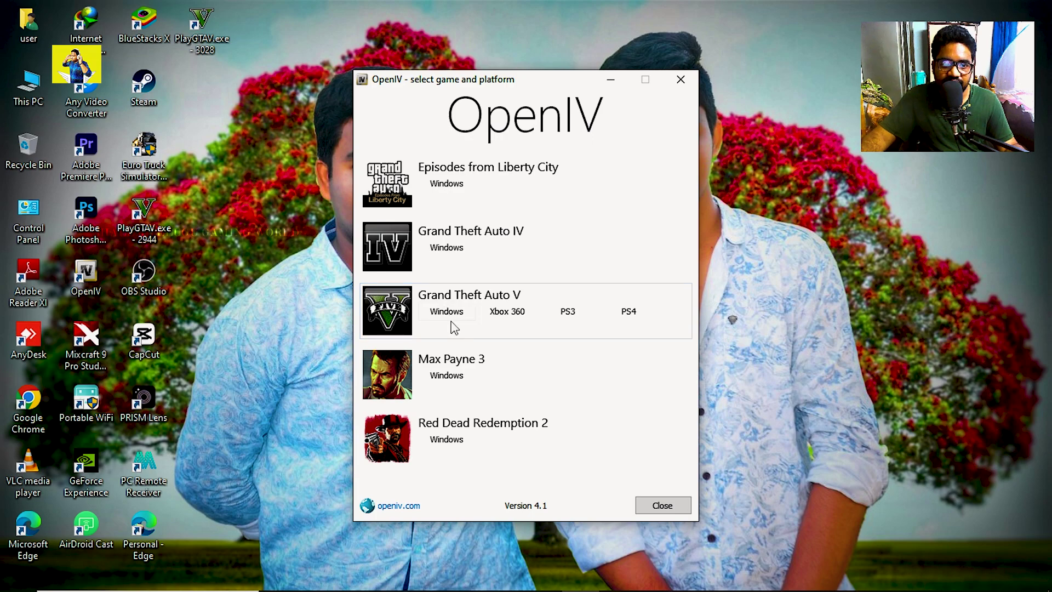
{"action": "left_click", "coordinate": [446, 311]}
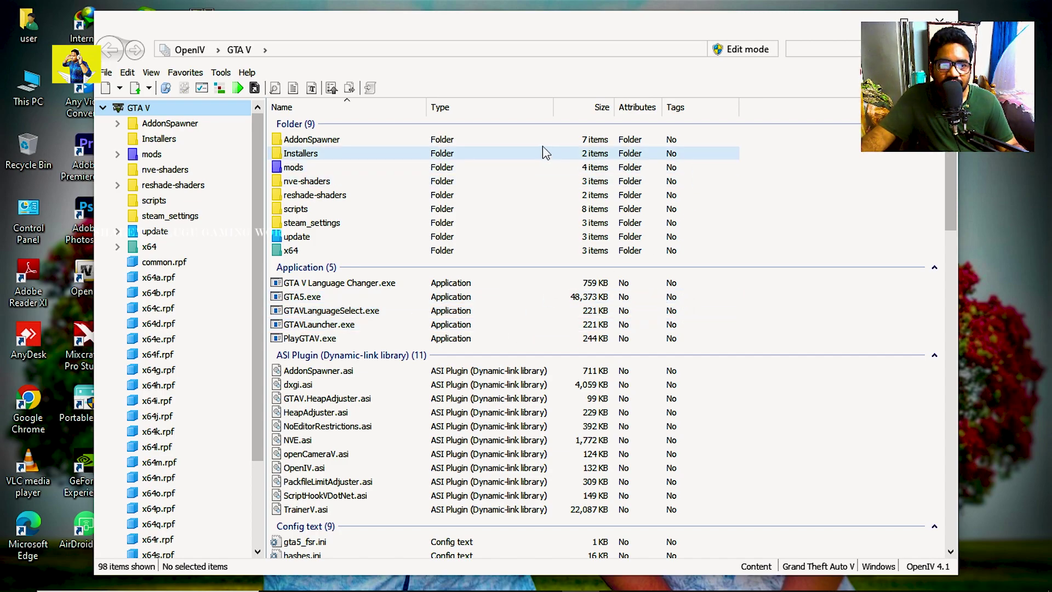
{"action": "left_click", "coordinate": [747, 50]}
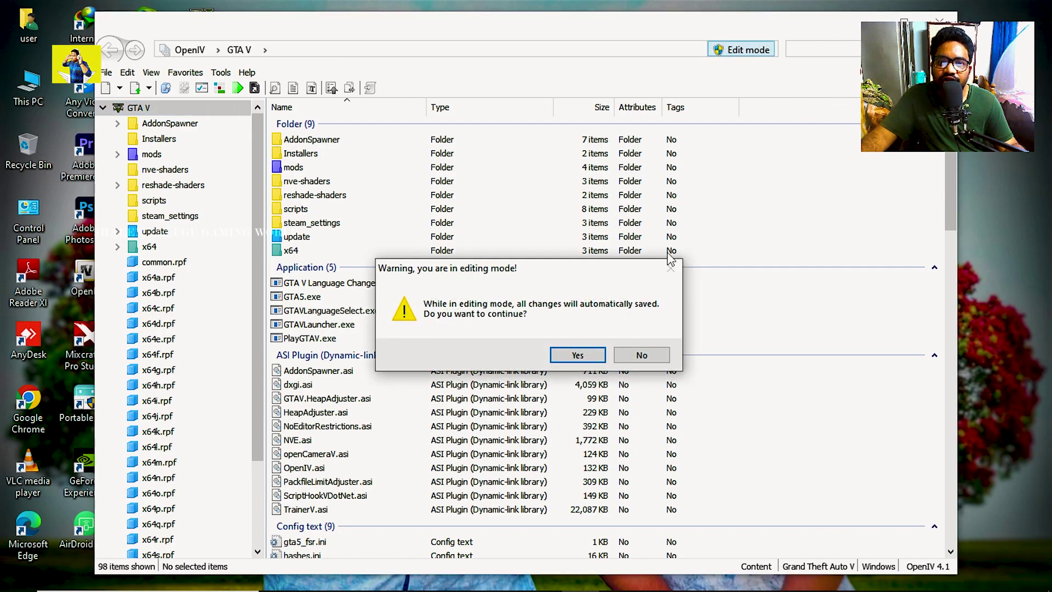
{"action": "left_click", "coordinate": [577, 356]}
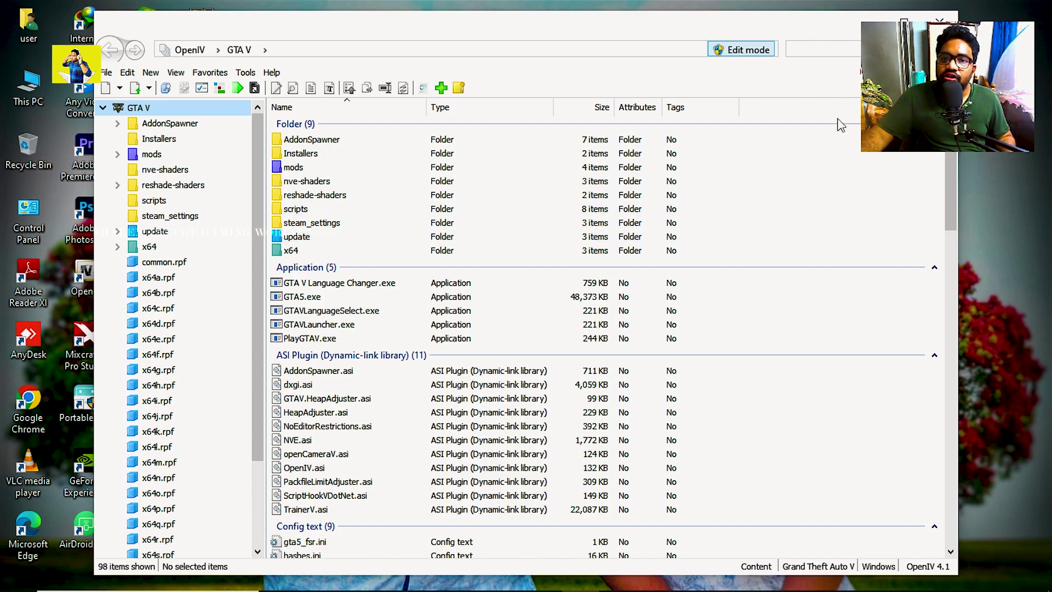
- Maximize OpenIV and start the Package Installer, browsing into NaturalVision Evolved's Optional Add-Ons folder
{"action": "left_click", "coordinate": [905, 22]}
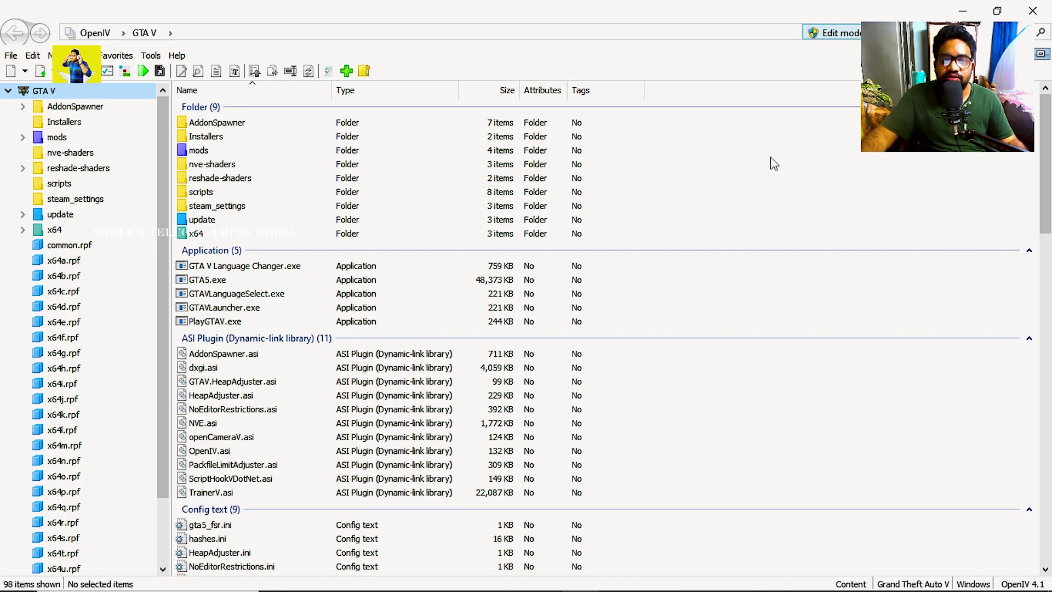
{"action": "left_click", "coordinate": [150, 55]}
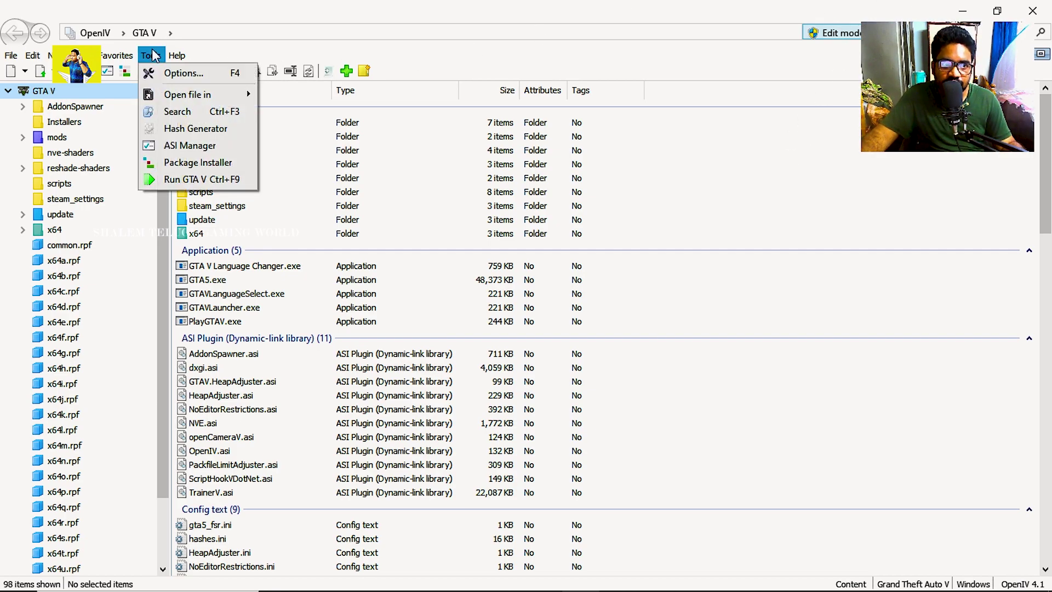
{"action": "left_click", "coordinate": [167, 162]}
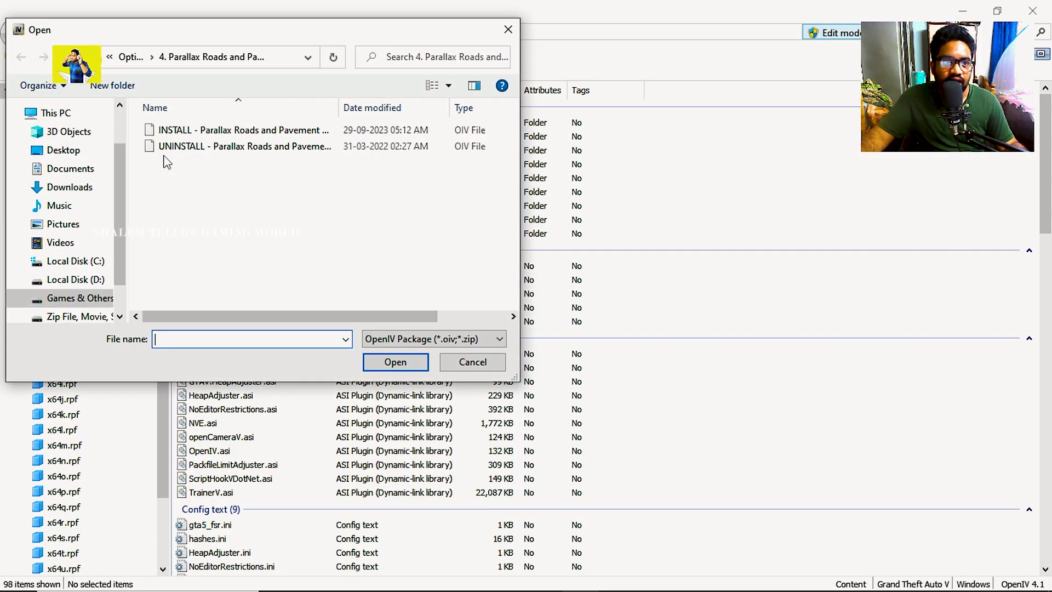
{"action": "left_click", "coordinate": [66, 57]}
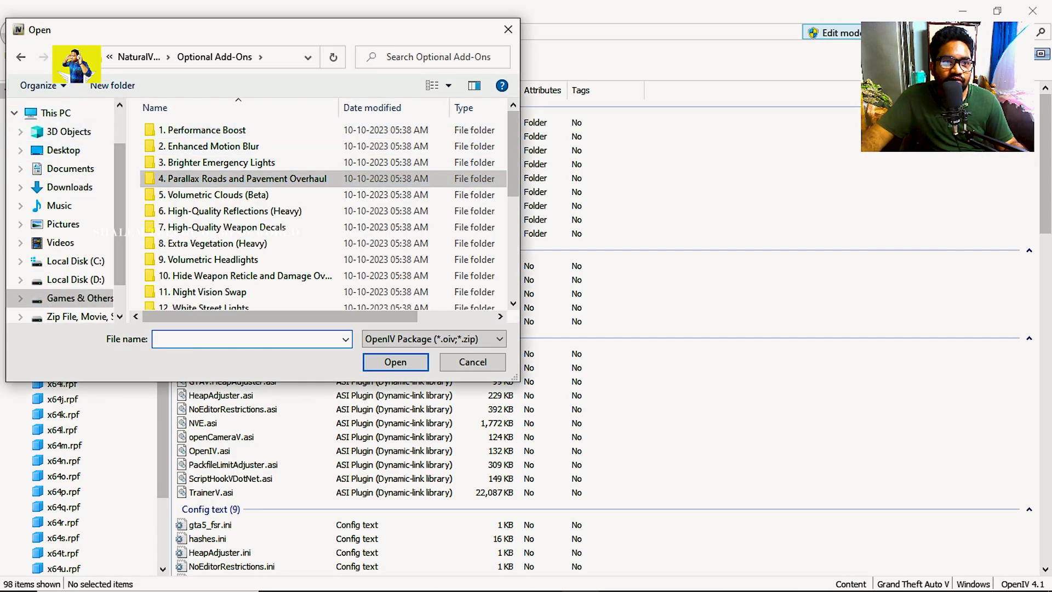
{"action": "left_click", "coordinate": [65, 57]}
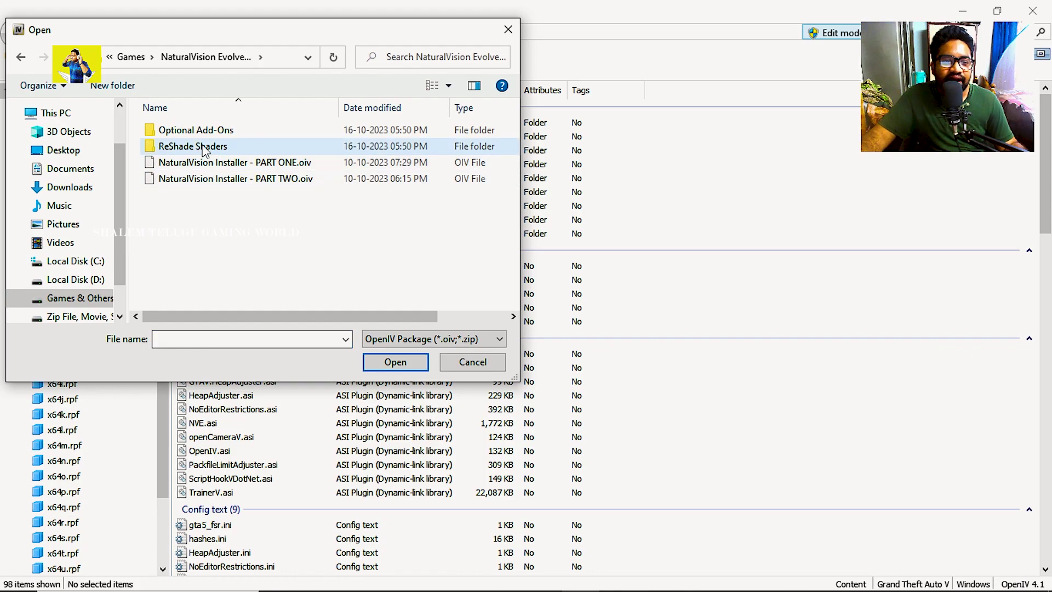
{"action": "double_click", "coordinate": [196, 130]}
{"action": "scroll", "coordinate": [230, 247], "scroll_direction": "down", "scroll_amount": 5}
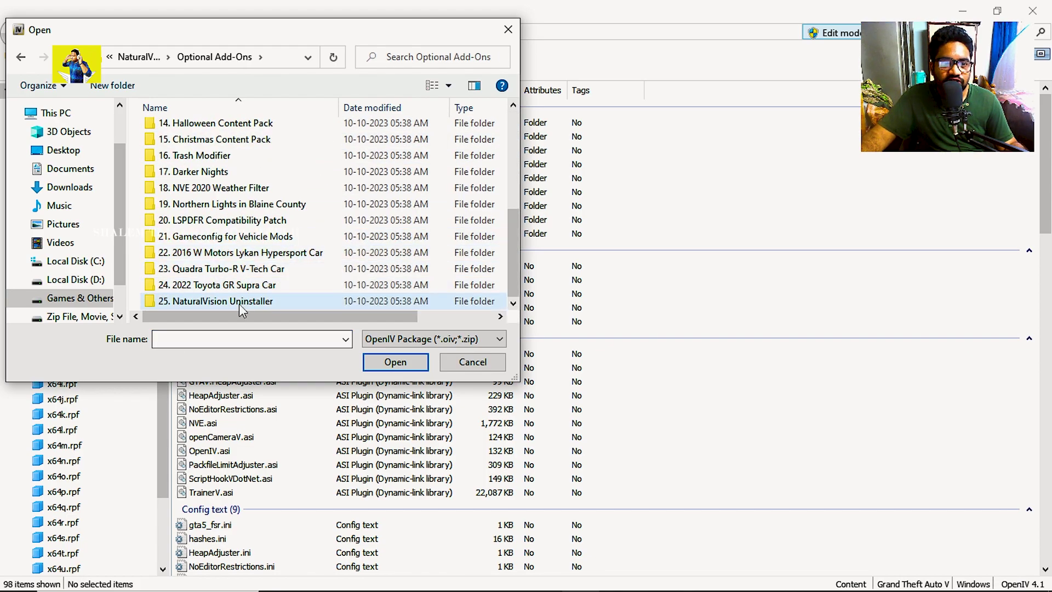
- Move between NaturalVision Evolved and Optional Add-Ons, peeking into 1. Performance Boost before returning
{"action": "left_click", "coordinate": [65, 57]}
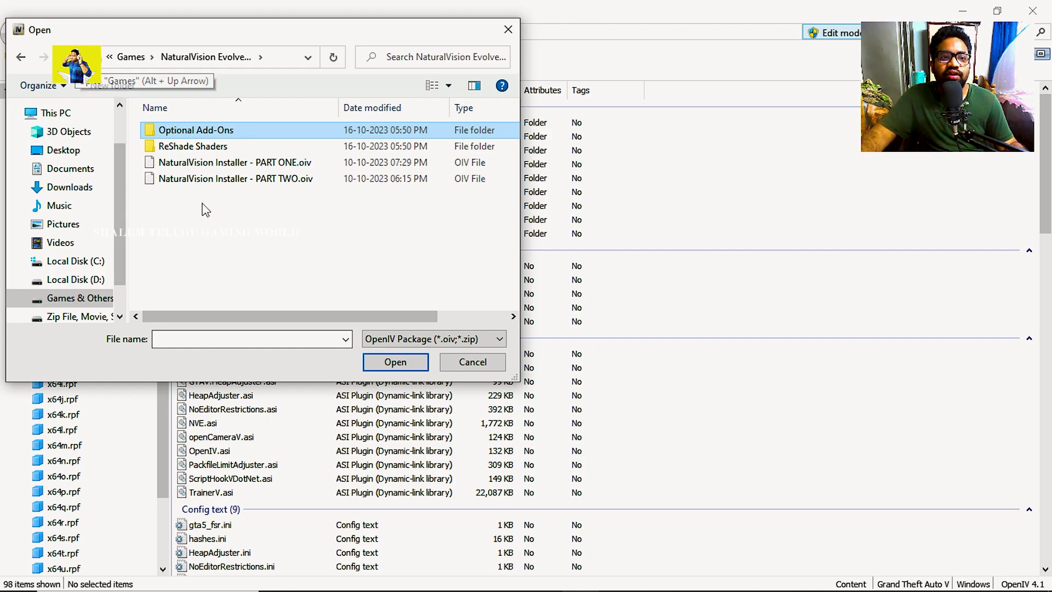
{"action": "left_click", "coordinate": [226, 224]}
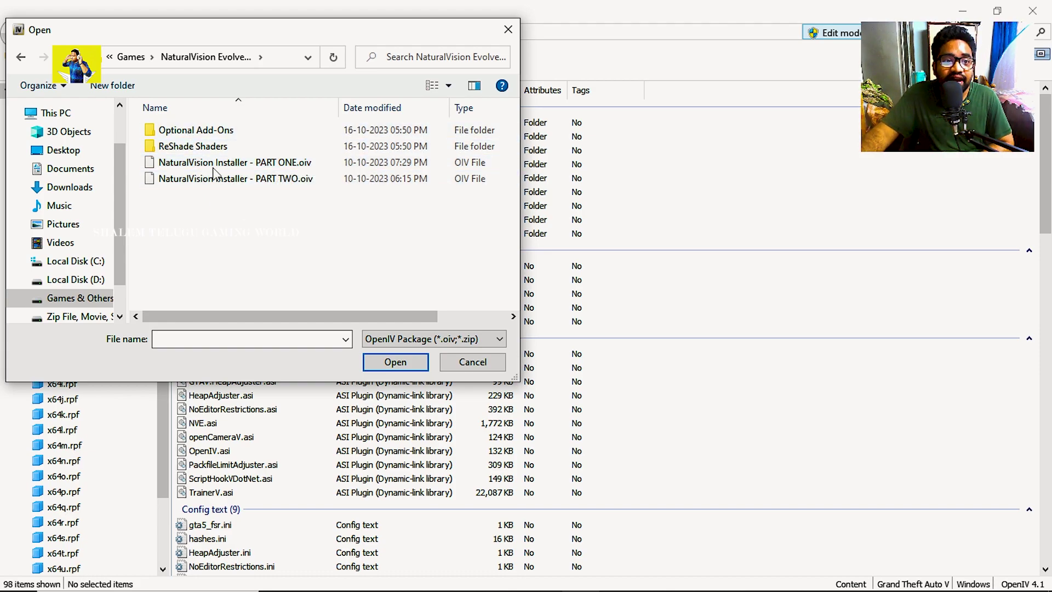
{"action": "double_click", "coordinate": [207, 132]}
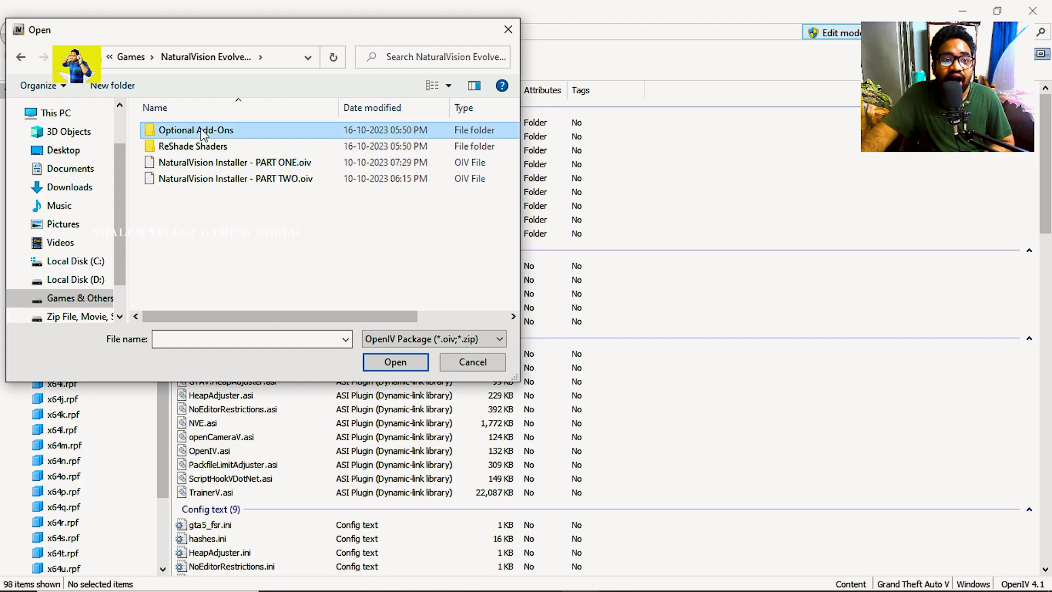
{"action": "key", "text": "alt+Left"}
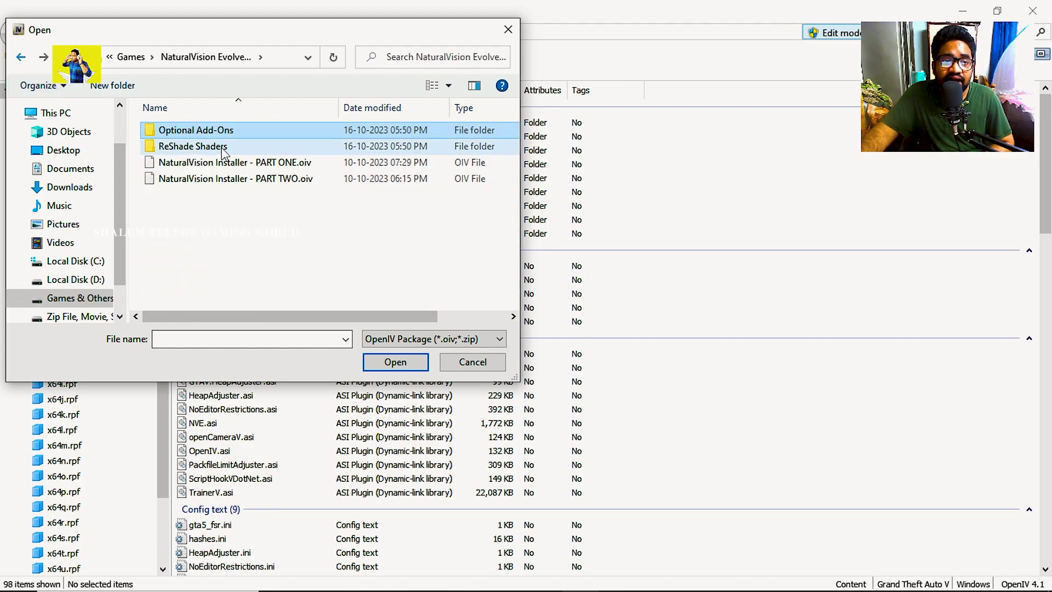
{"action": "double_click", "coordinate": [205, 133]}
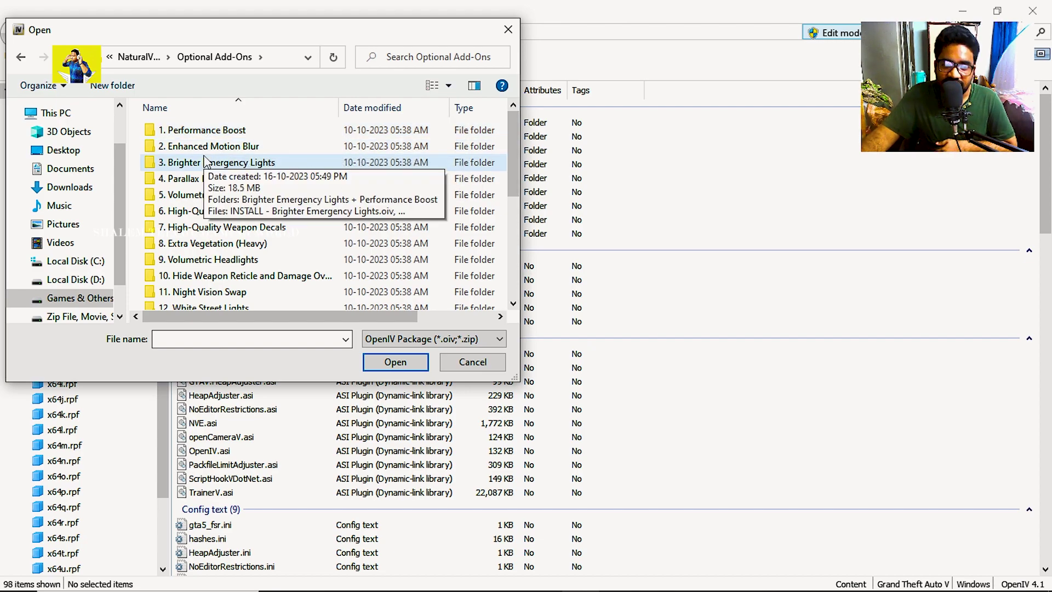
{"action": "left_click", "coordinate": [21, 57]}
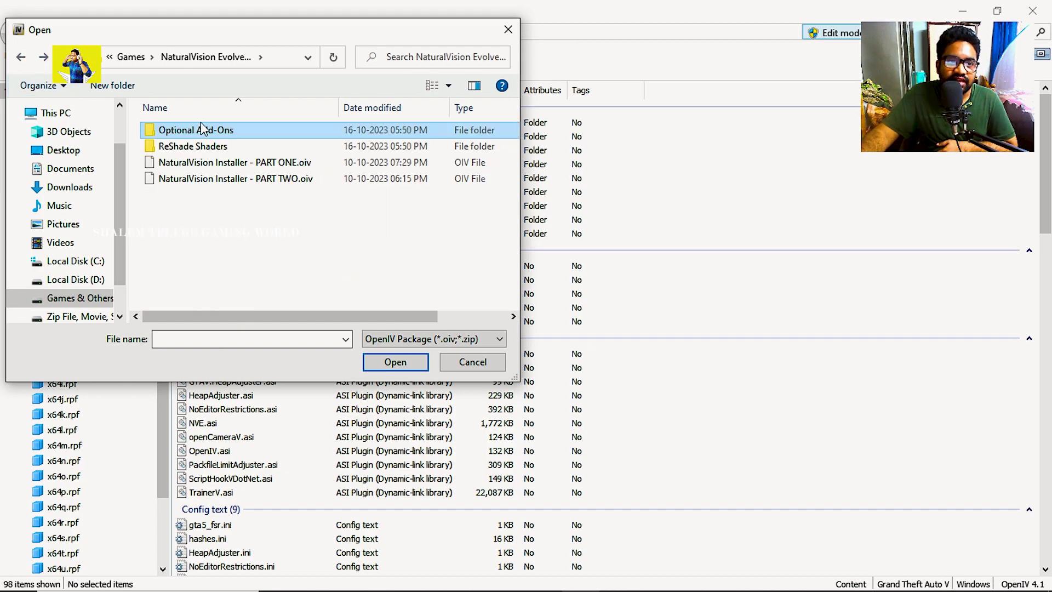
{"action": "double_click", "coordinate": [203, 129]}
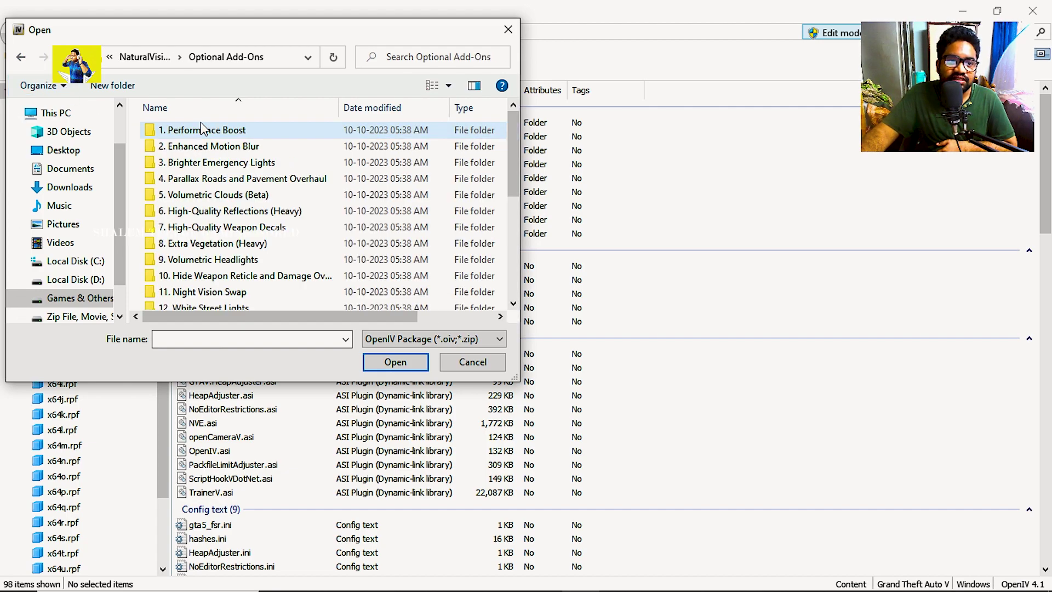
{"action": "left_click", "coordinate": [21, 57]}
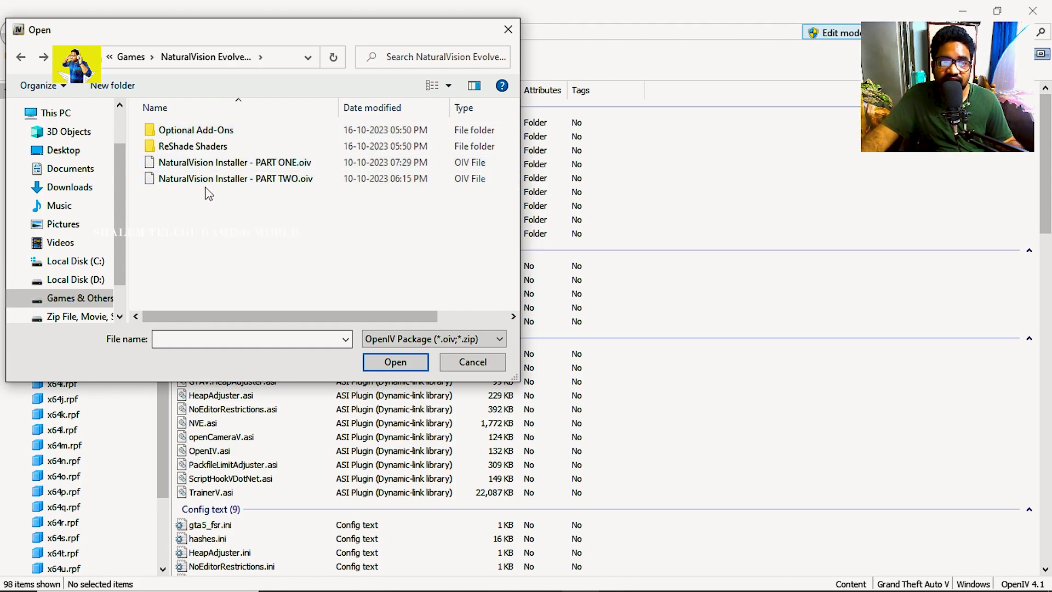
{"action": "double_click", "coordinate": [196, 130]}
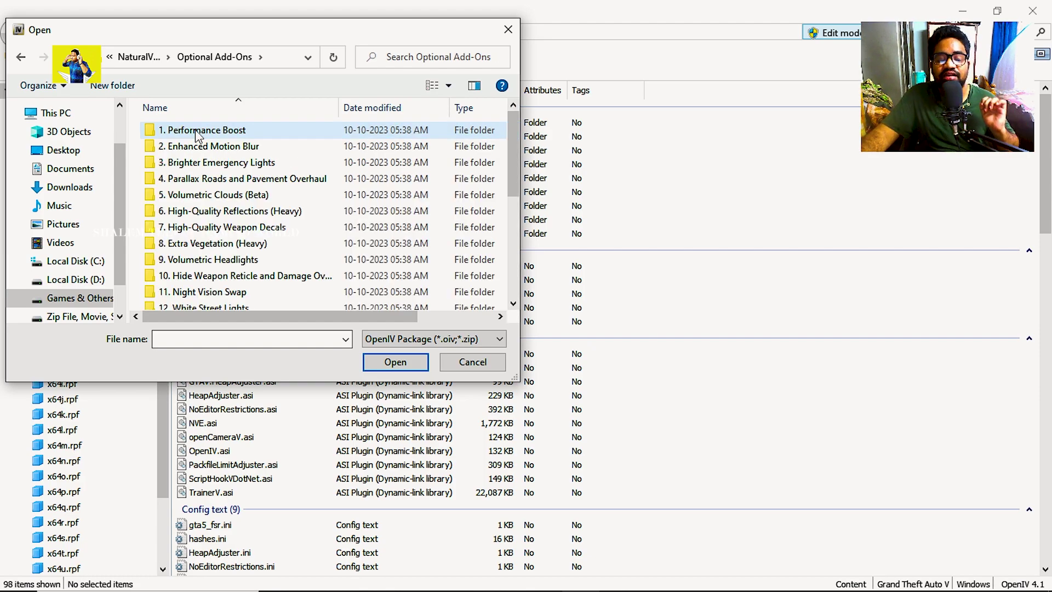
{"action": "double_click", "coordinate": [198, 132]}
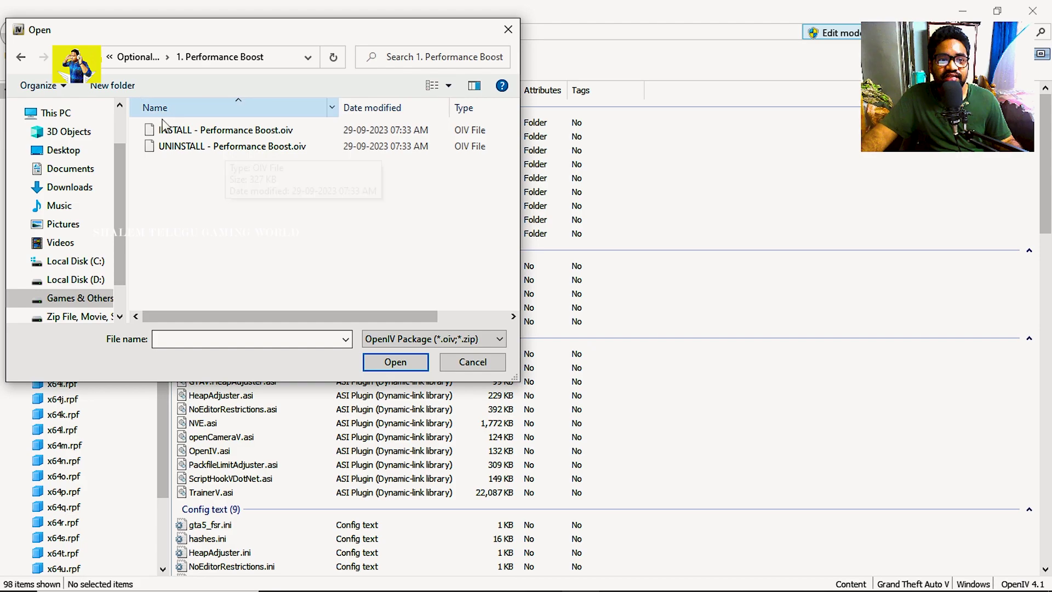
{"action": "left_click", "coordinate": [21, 58]}
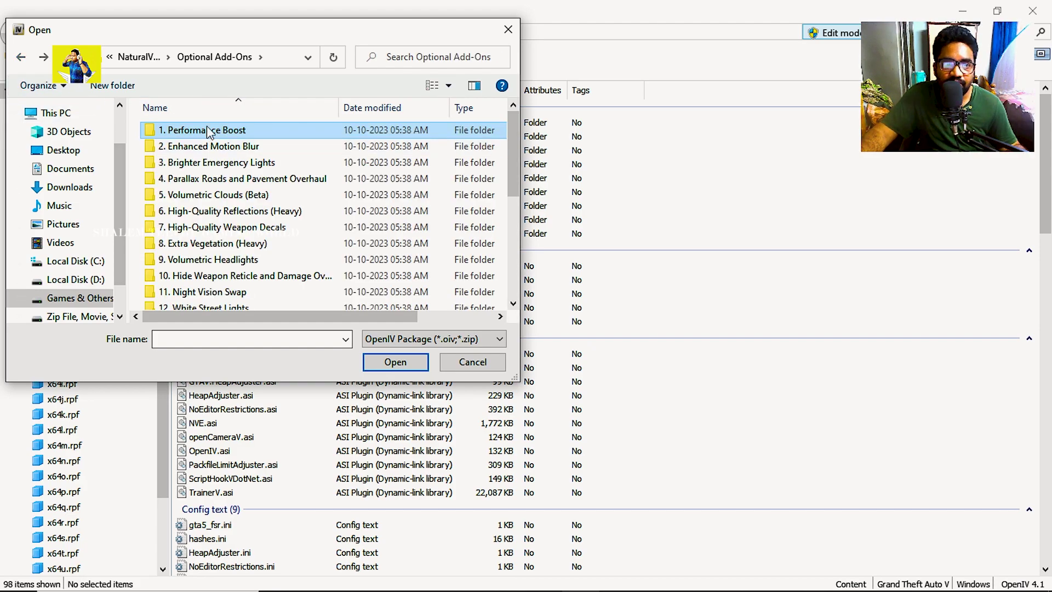
- Install UNINSTALL - Performance Boost.oiv into the mods folder and close the finished installer
{"action": "double_click", "coordinate": [294, 133]}
{"action": "left_click", "coordinate": [196, 148]}
{"action": "double_click", "coordinate": [196, 148]}
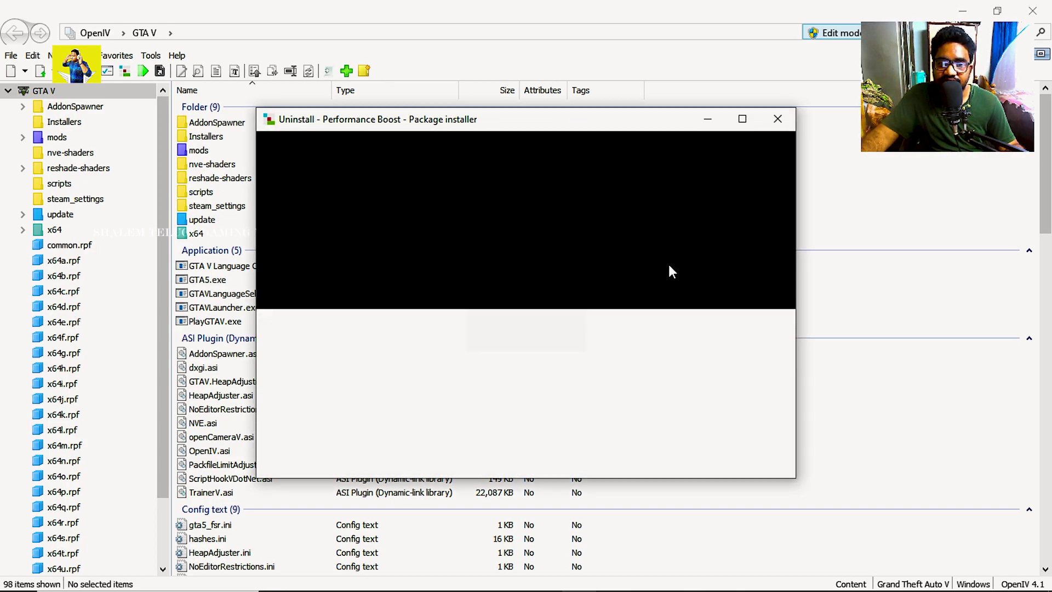
{"action": "left_click", "coordinate": [753, 235]}
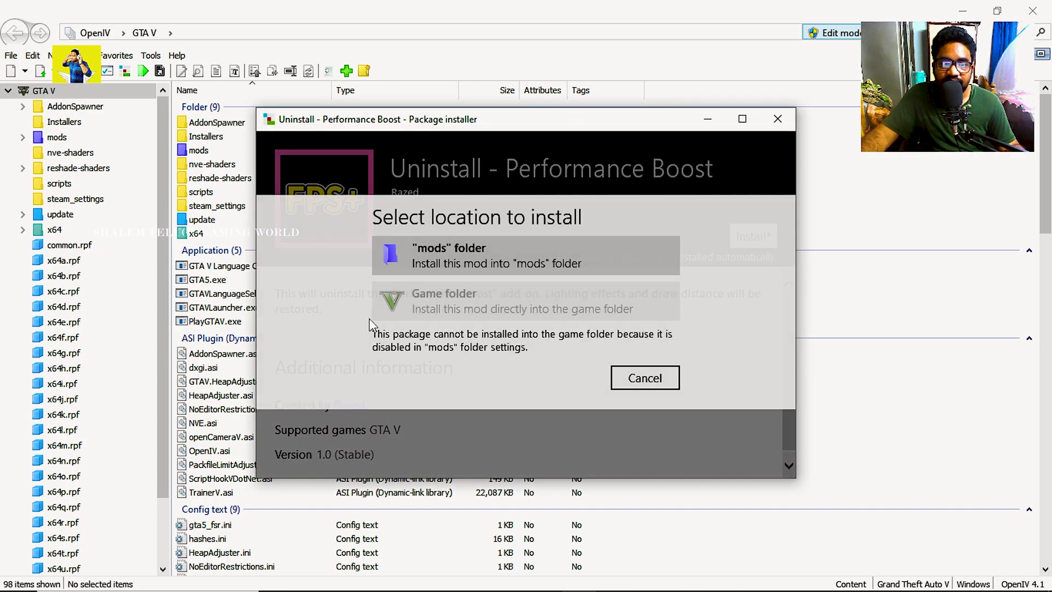
{"action": "left_click", "coordinate": [418, 261]}
{"action": "left_click", "coordinate": [478, 366]}
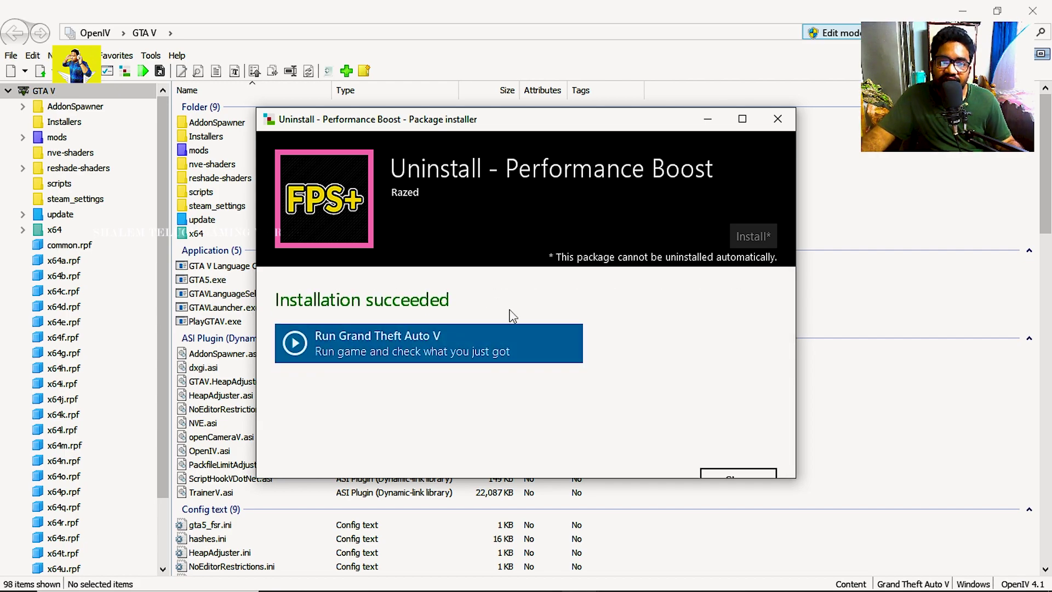
{"action": "left_click", "coordinate": [745, 459]}
- Load the UNINSTALL package from 4. Parallax Roads and Pavement Overhaul and install it into mods
{"action": "left_click", "coordinate": [151, 55]}
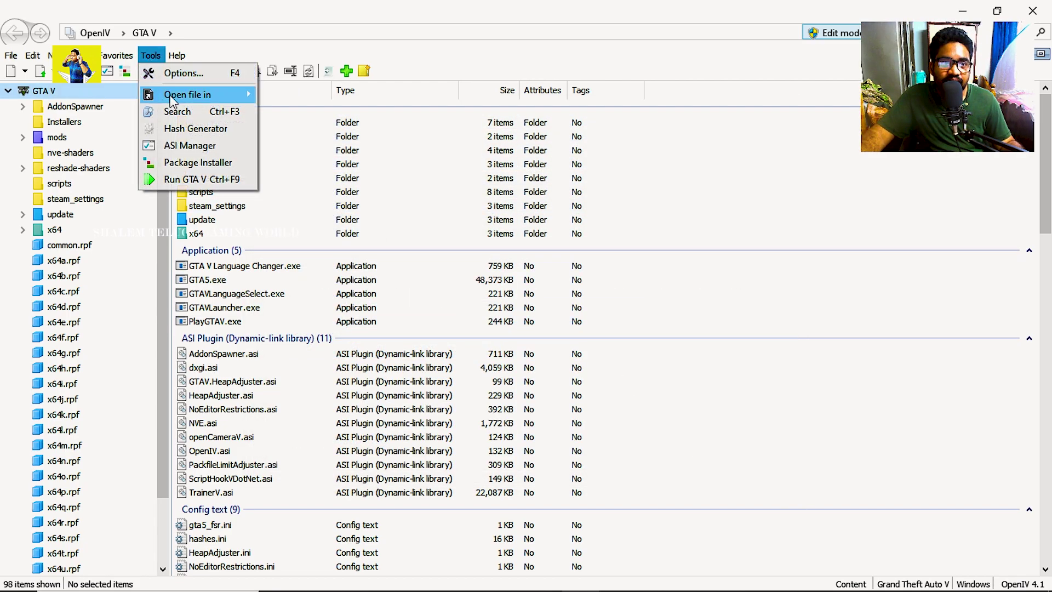
{"action": "left_click", "coordinate": [189, 165]}
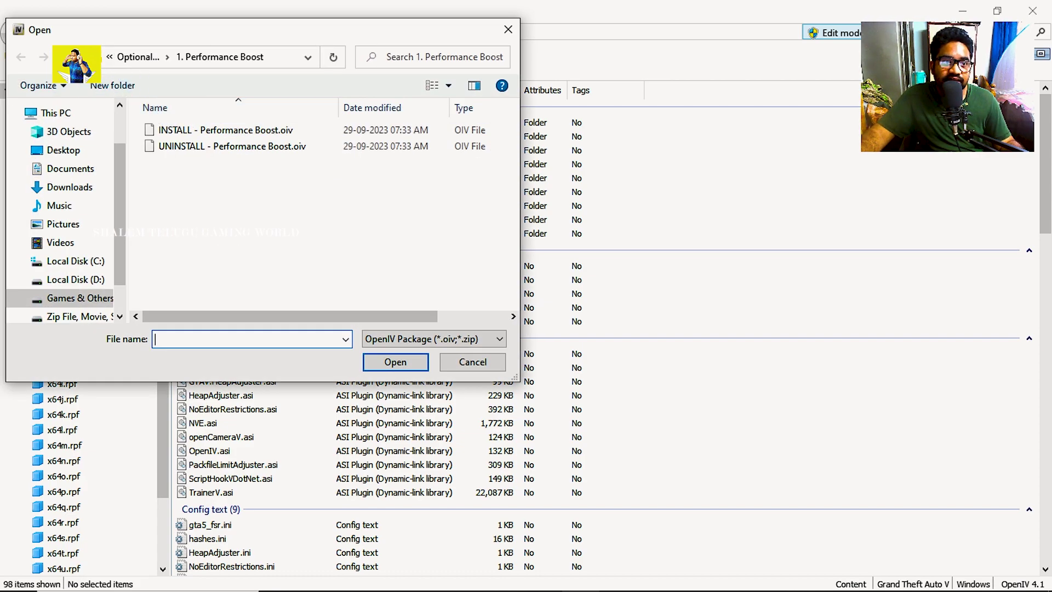
{"action": "left_click", "coordinate": [66, 57]}
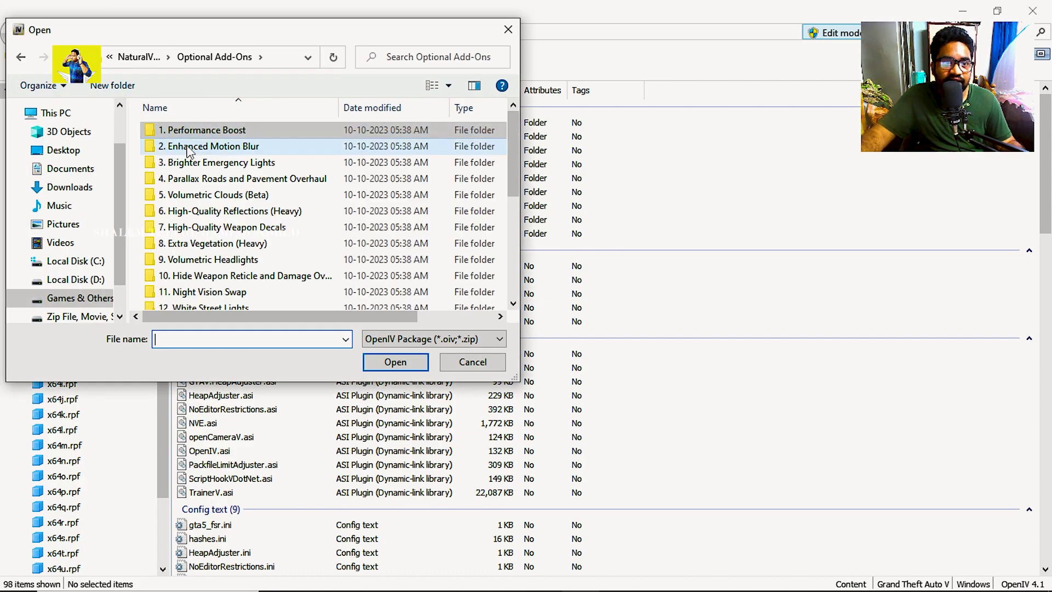
{"action": "double_click", "coordinate": [207, 179]}
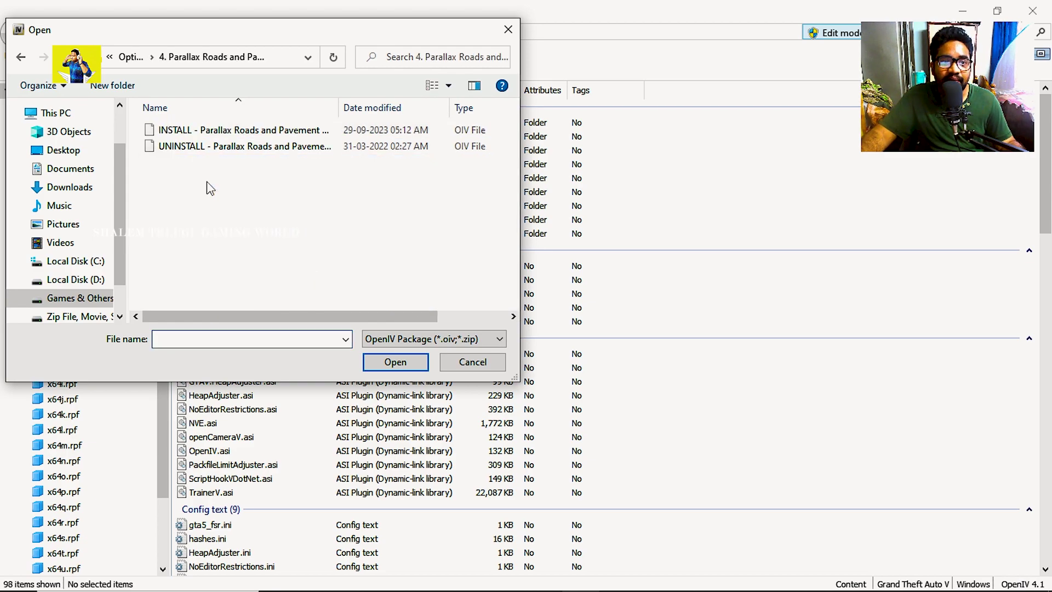
{"action": "double_click", "coordinate": [183, 146]}
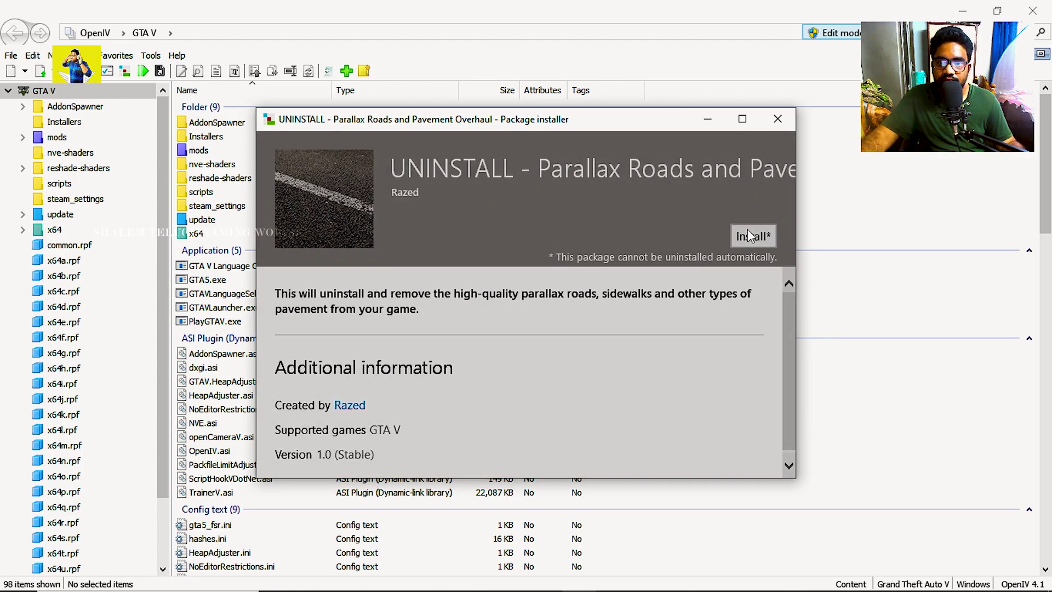
{"action": "left_click", "coordinate": [751, 236]}
{"action": "left_click", "coordinate": [450, 254]}
{"action": "left_click", "coordinate": [481, 365]}
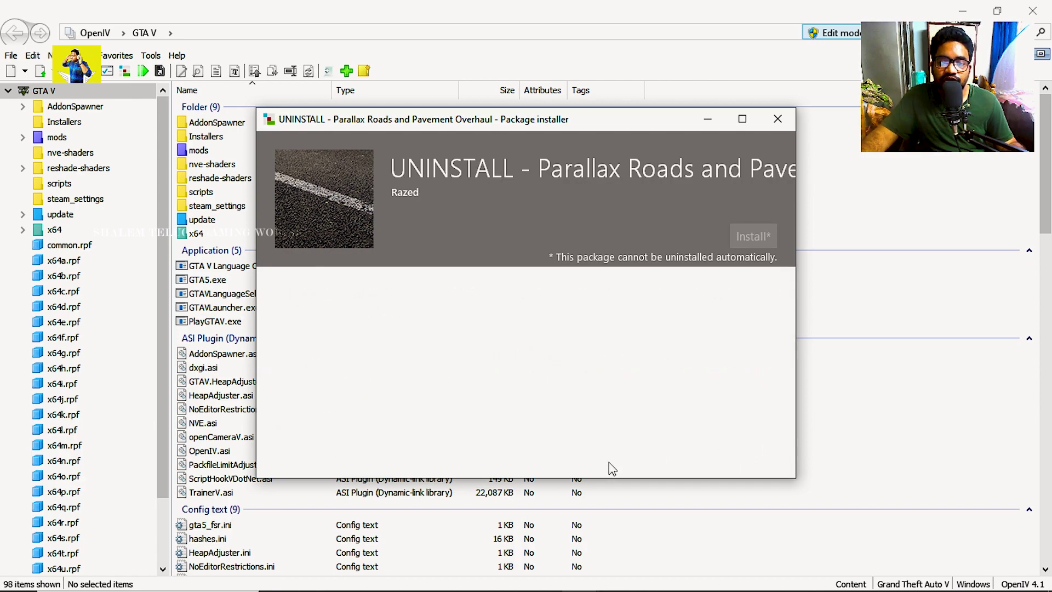
- Install the 5. Volumetric Clouds (Beta) UNINSTALL package into the mods folder and close the installer
{"action": "left_click", "coordinate": [741, 454]}
{"action": "left_click", "coordinate": [151, 56]}
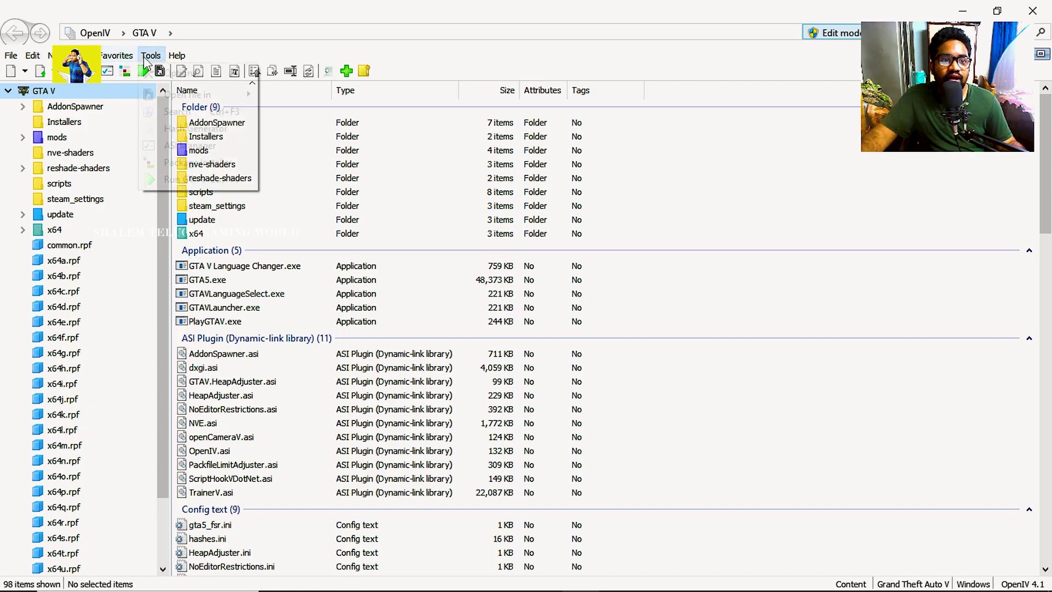
{"action": "left_click", "coordinate": [199, 168]}
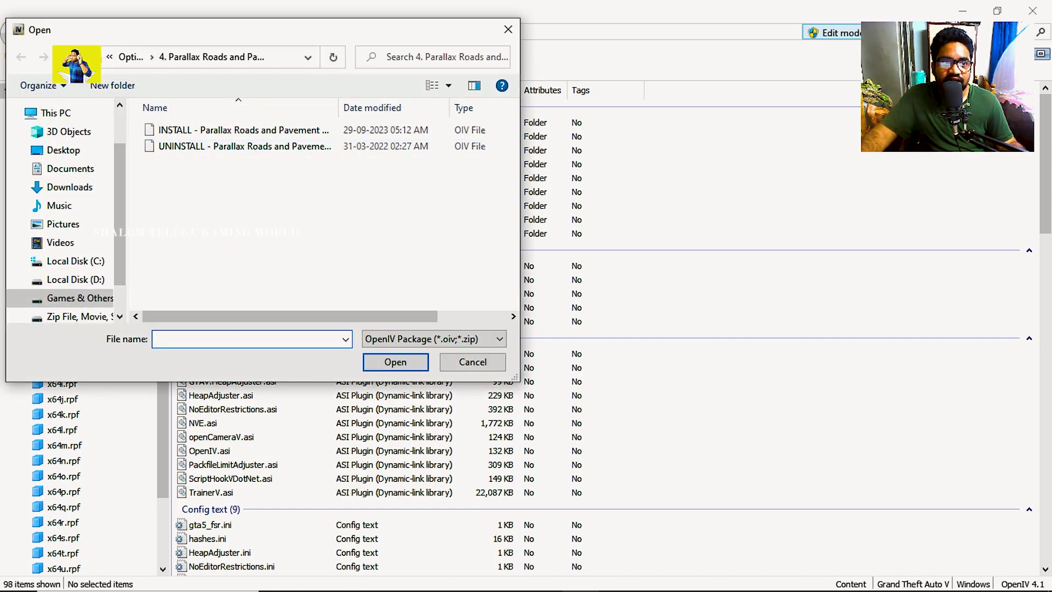
{"action": "key", "text": "alt+Up"}
{"action": "double_click", "coordinate": [223, 195]}
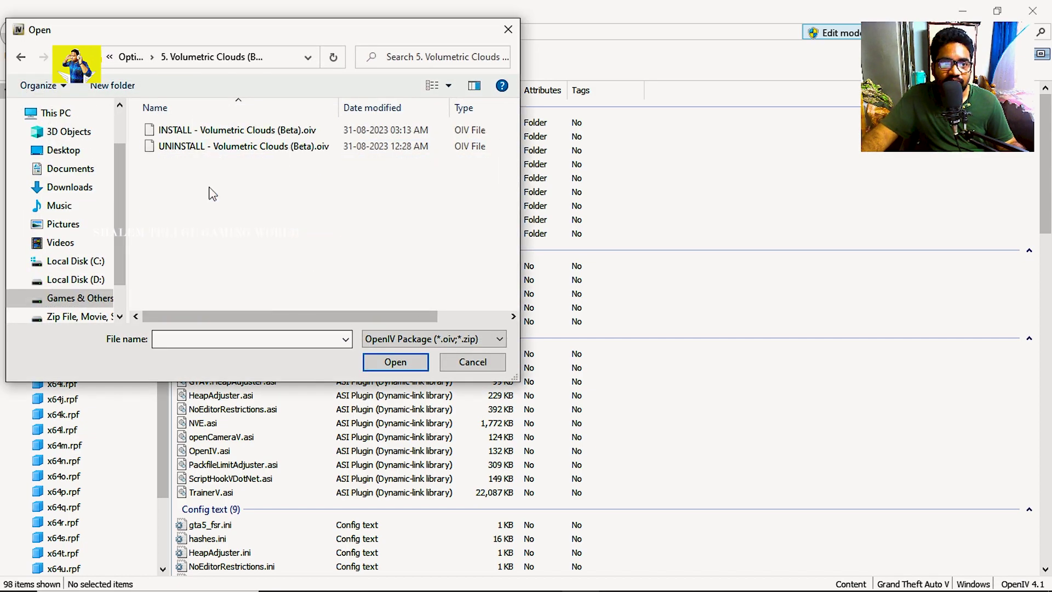
{"action": "double_click", "coordinate": [224, 146]}
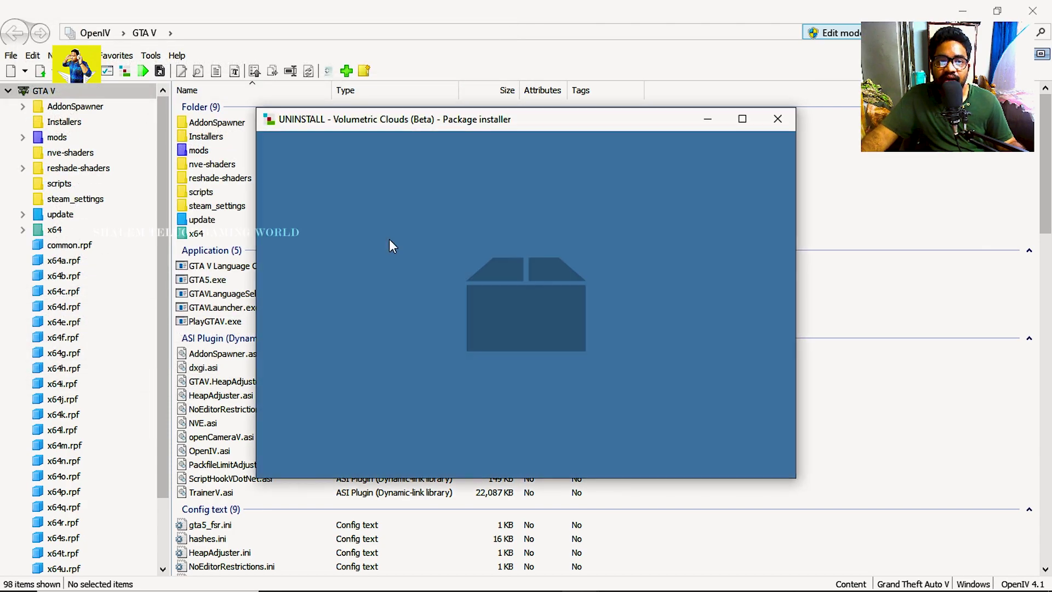
{"action": "left_click", "coordinate": [736, 239]}
{"action": "left_click", "coordinate": [453, 265]}
{"action": "left_click", "coordinate": [414, 356]}
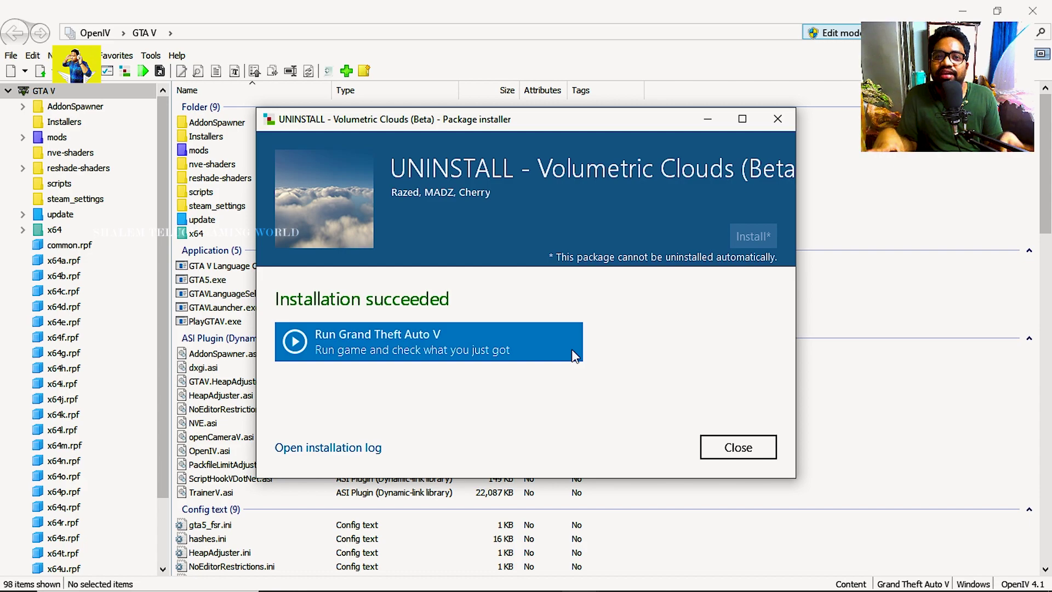
{"action": "left_click", "coordinate": [738, 447]}
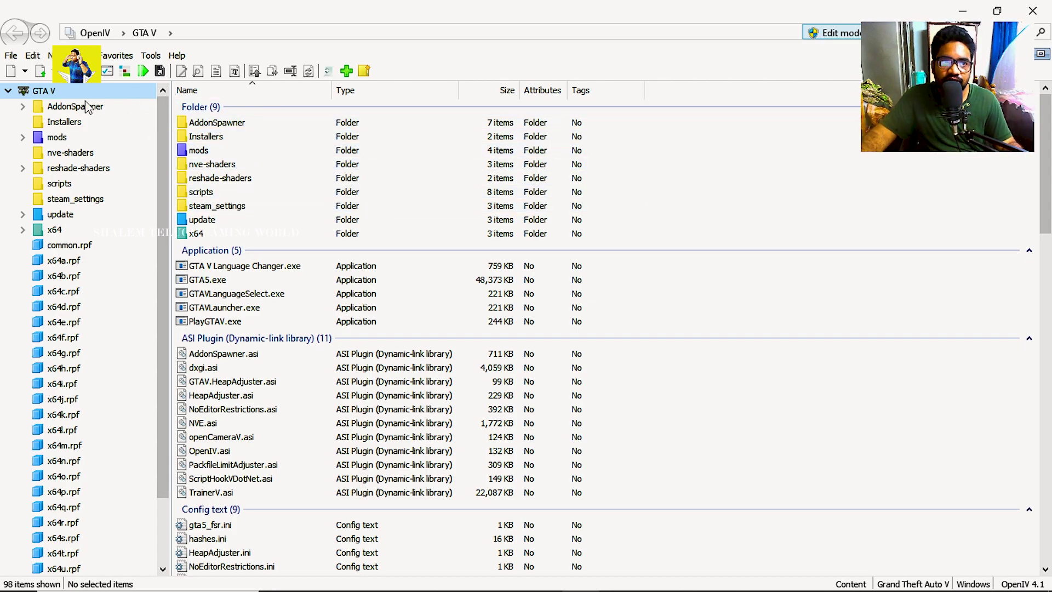
{"action": "left_click", "coordinate": [156, 53]}
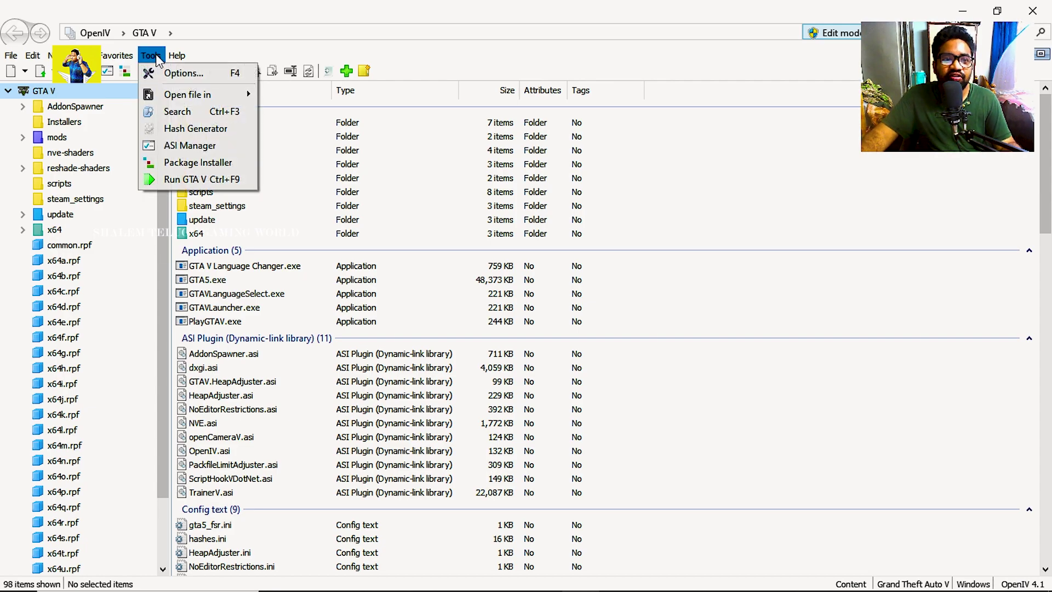
{"action": "left_click", "coordinate": [197, 163]}
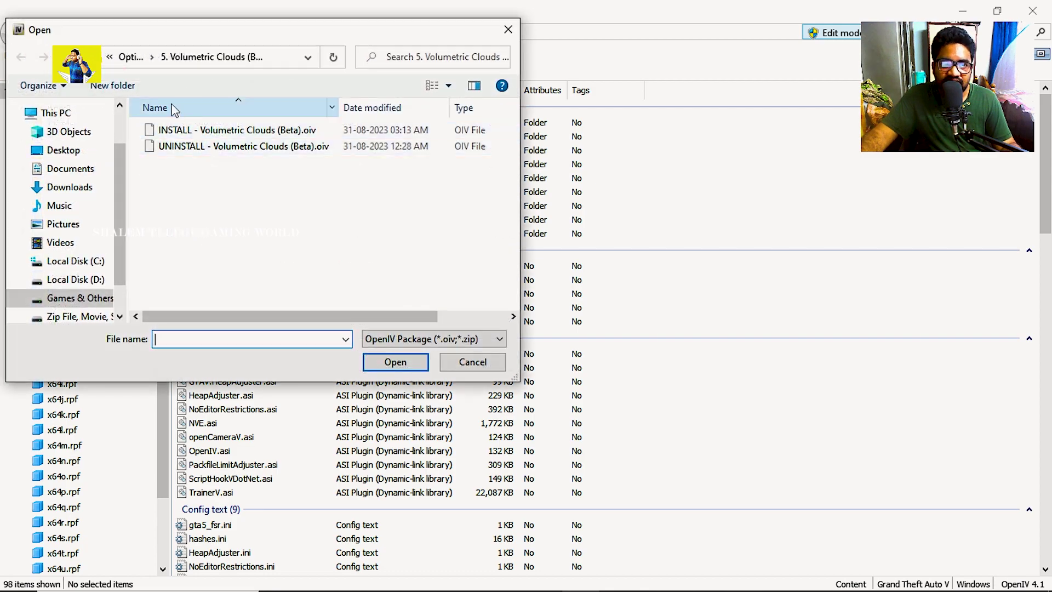
{"action": "left_click", "coordinate": [136, 57]}
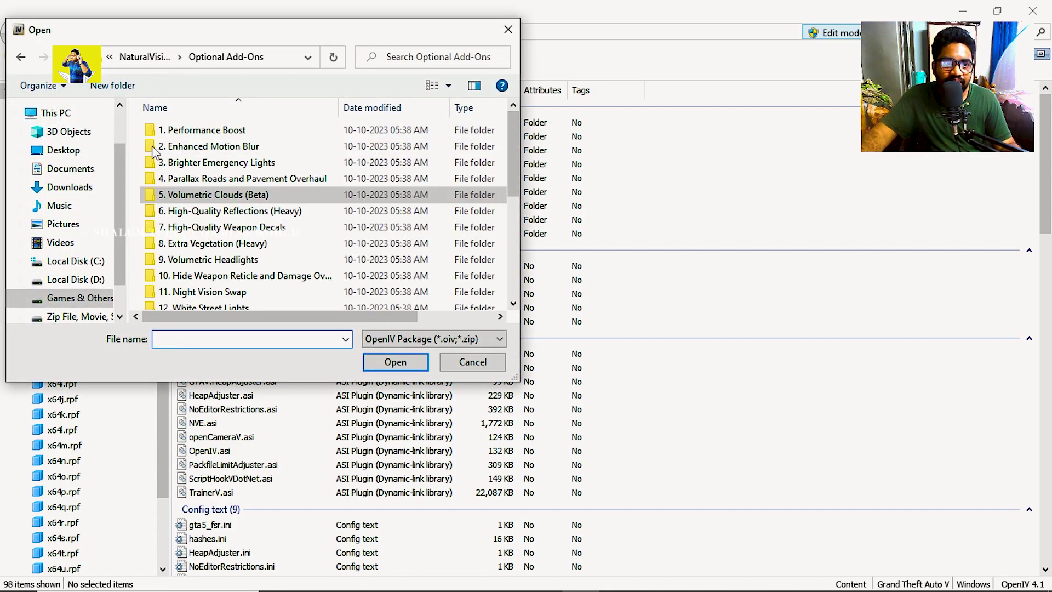
{"action": "double_click", "coordinate": [213, 211]}
{"action": "left_click", "coordinate": [211, 147]}
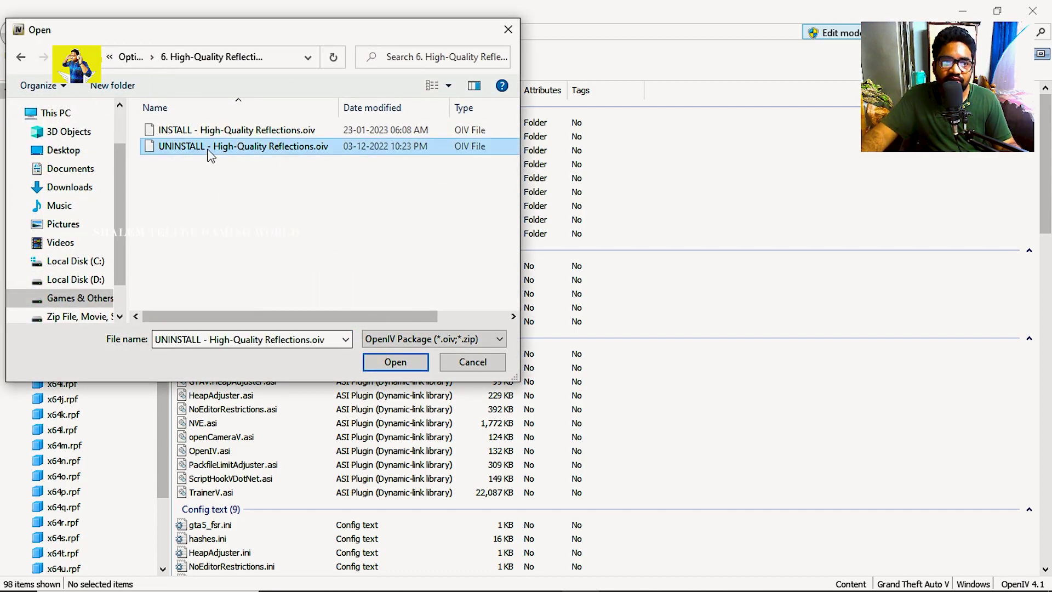
{"action": "double_click", "coordinate": [208, 148]}
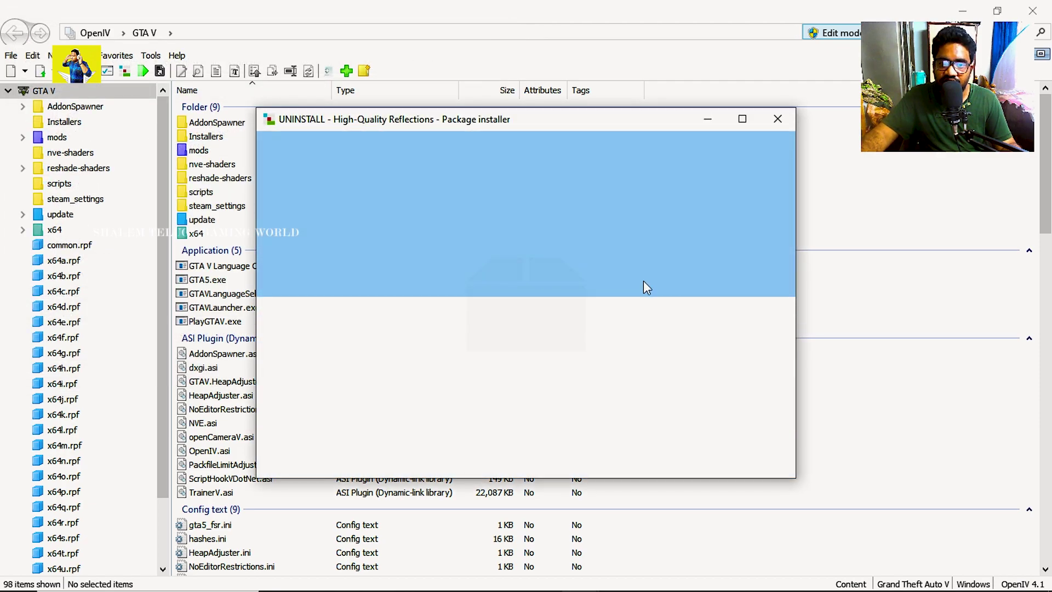
{"action": "left_click", "coordinate": [749, 239]}
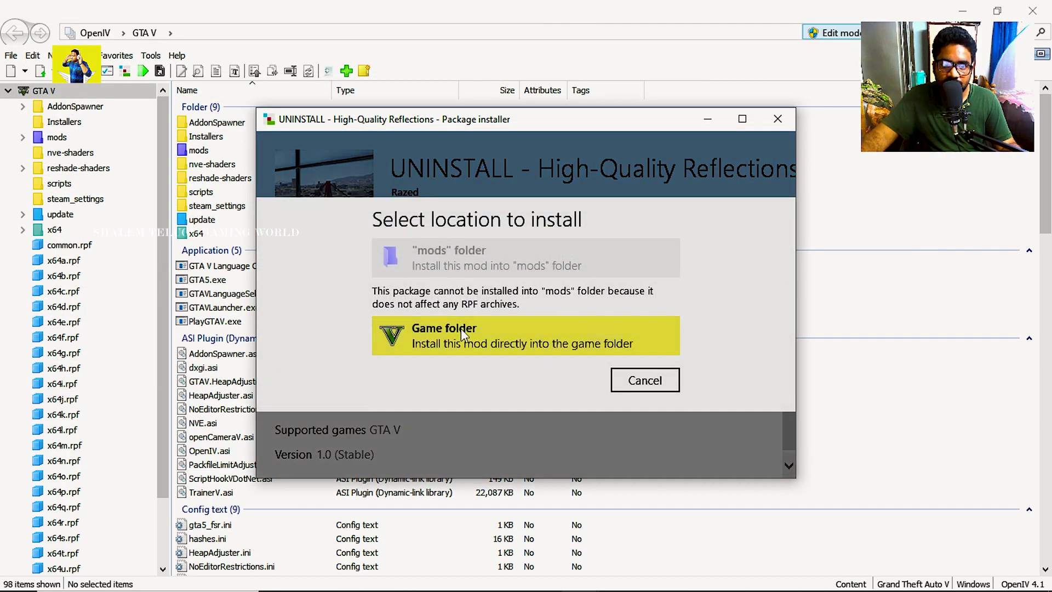
{"action": "left_click", "coordinate": [639, 383]}
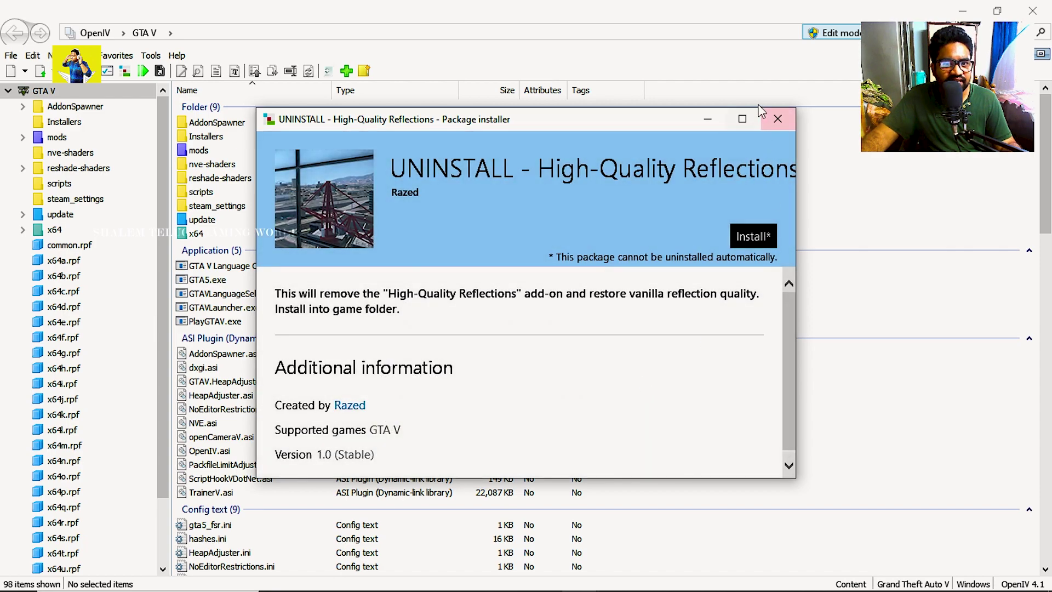
{"action": "left_click", "coordinate": [778, 119]}
- Load the uninstall package from 8. Extra Vegetation (Heavy) and install it into the mods folder
{"action": "left_click", "coordinate": [151, 55]}
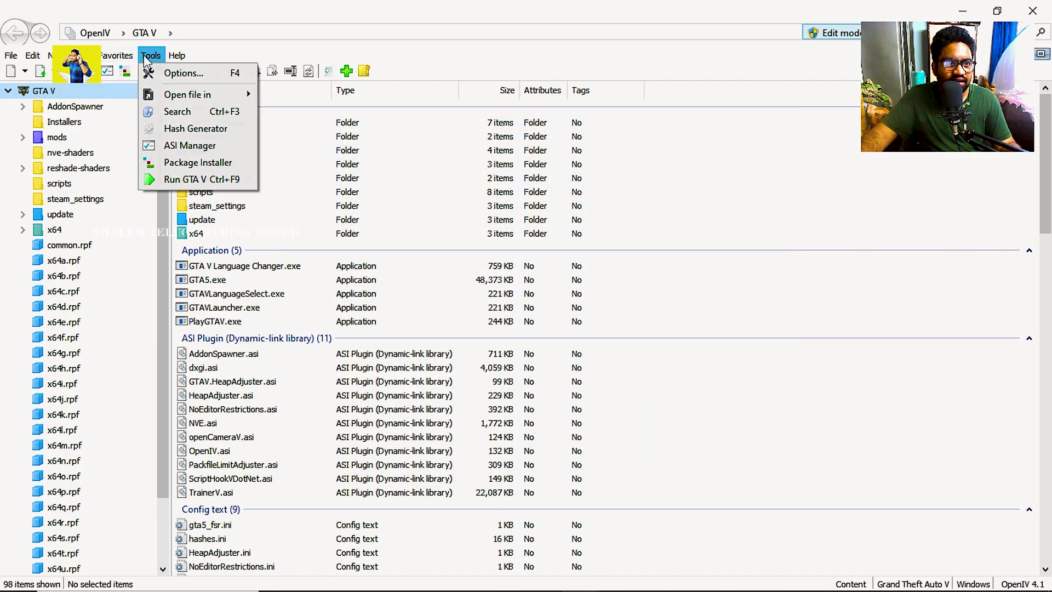
{"action": "left_click", "coordinate": [201, 163]}
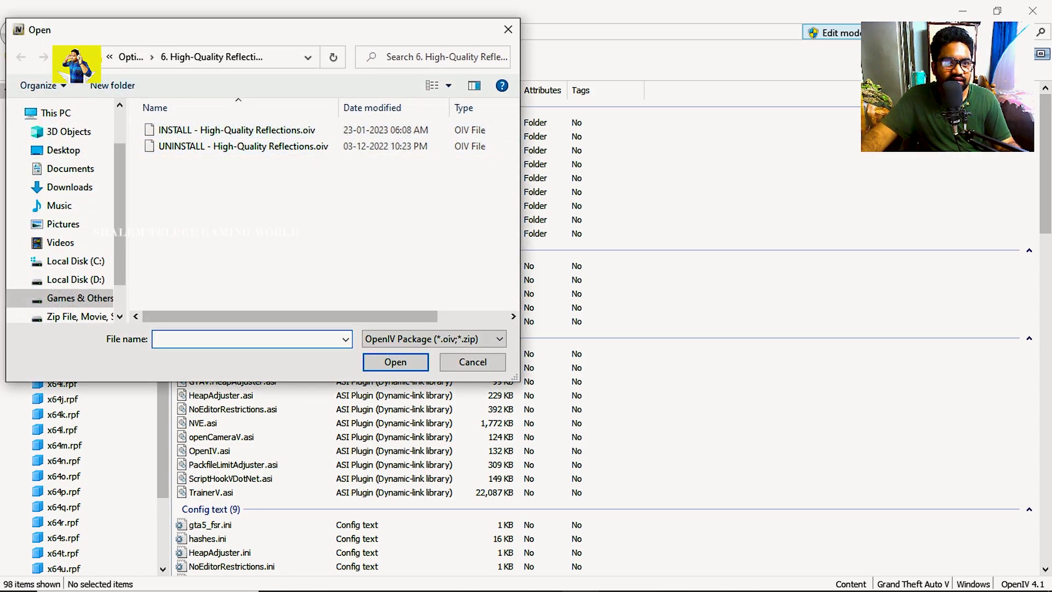
{"action": "left_click", "coordinate": [130, 56]}
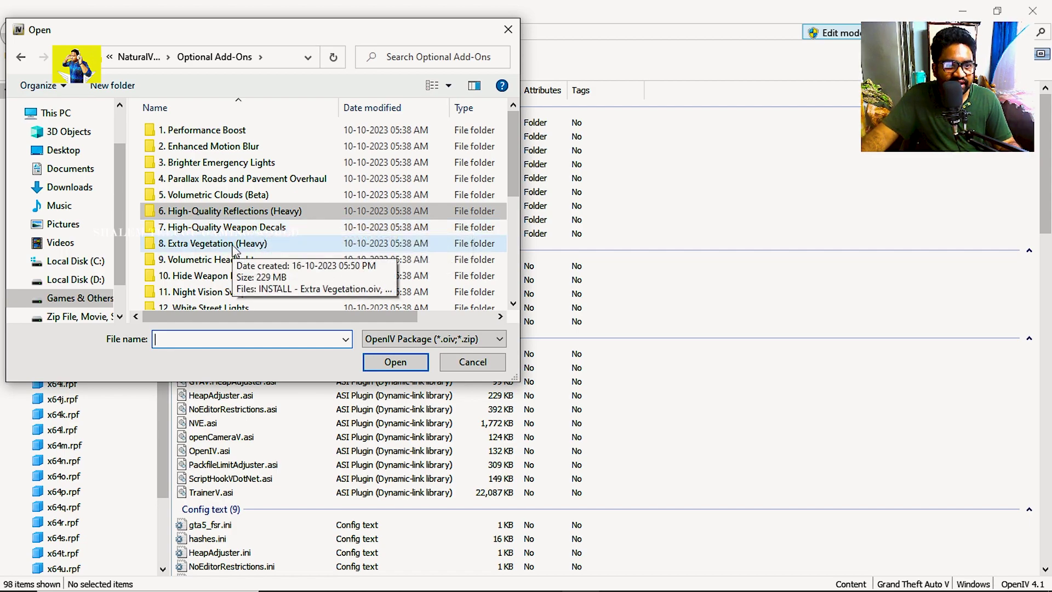
{"action": "double_click", "coordinate": [234, 245]}
{"action": "double_click", "coordinate": [241, 146]}
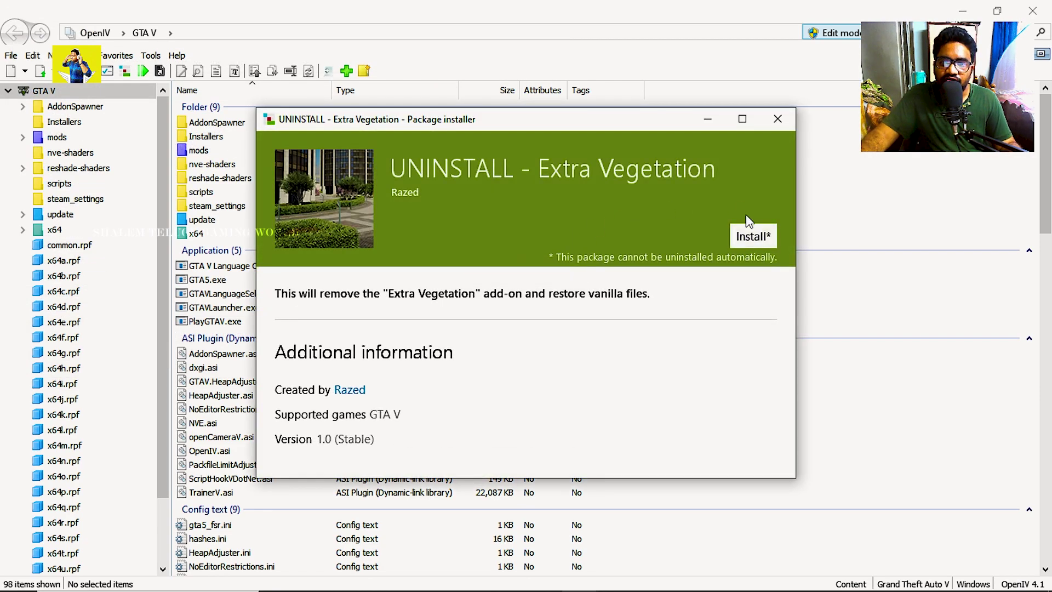
{"action": "left_click", "coordinate": [748, 239]}
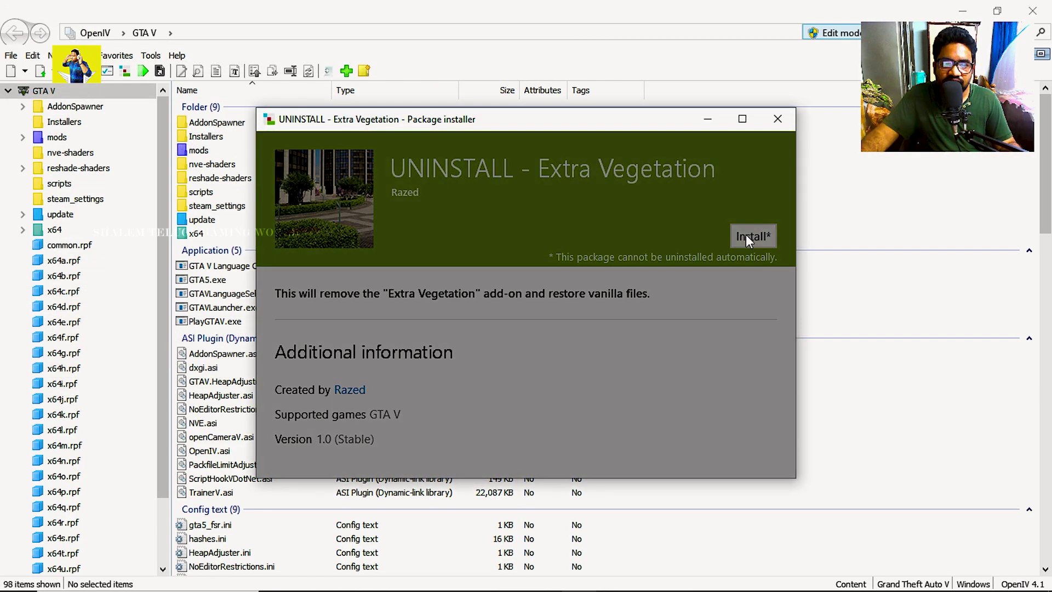
{"action": "left_click", "coordinate": [445, 257]}
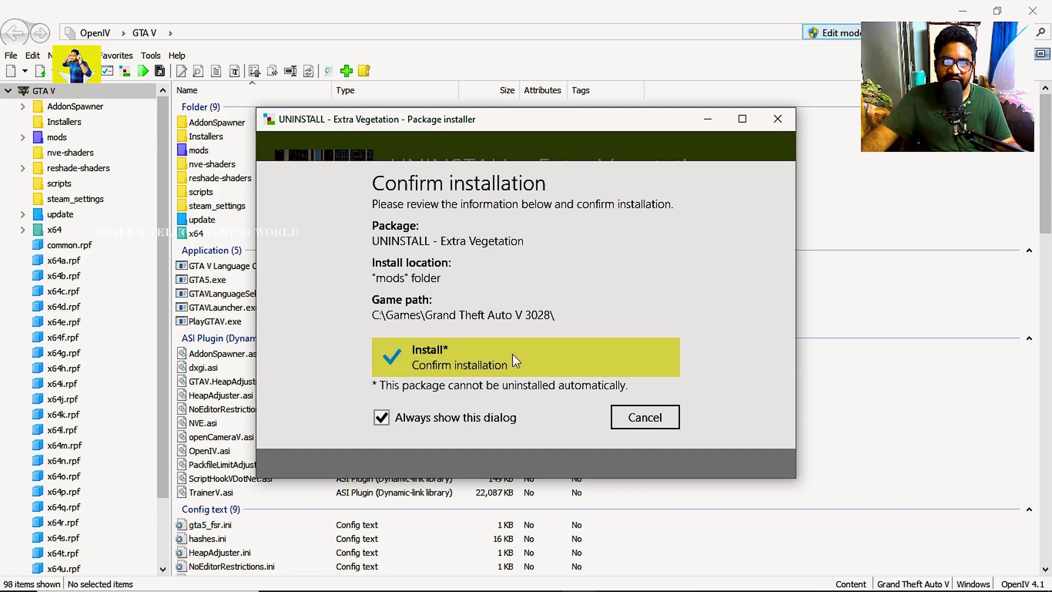
{"action": "left_click", "coordinate": [516, 361]}
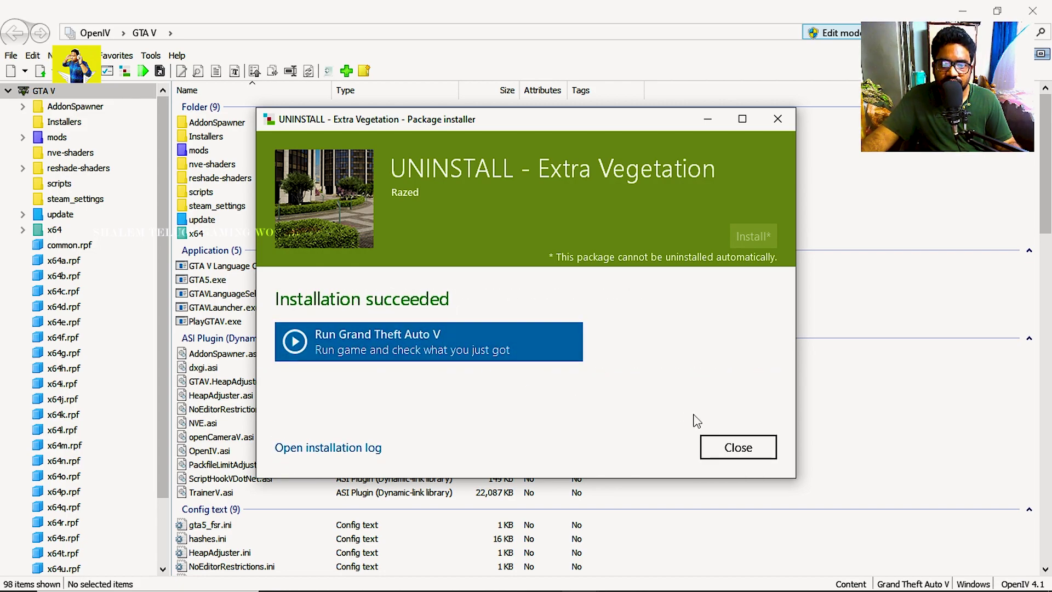
- Load the UNINSTALL .oiv from 12. White Street Lights and install it into the mods folder
{"action": "left_click", "coordinate": [741, 451]}
{"action": "left_click", "coordinate": [150, 55]}
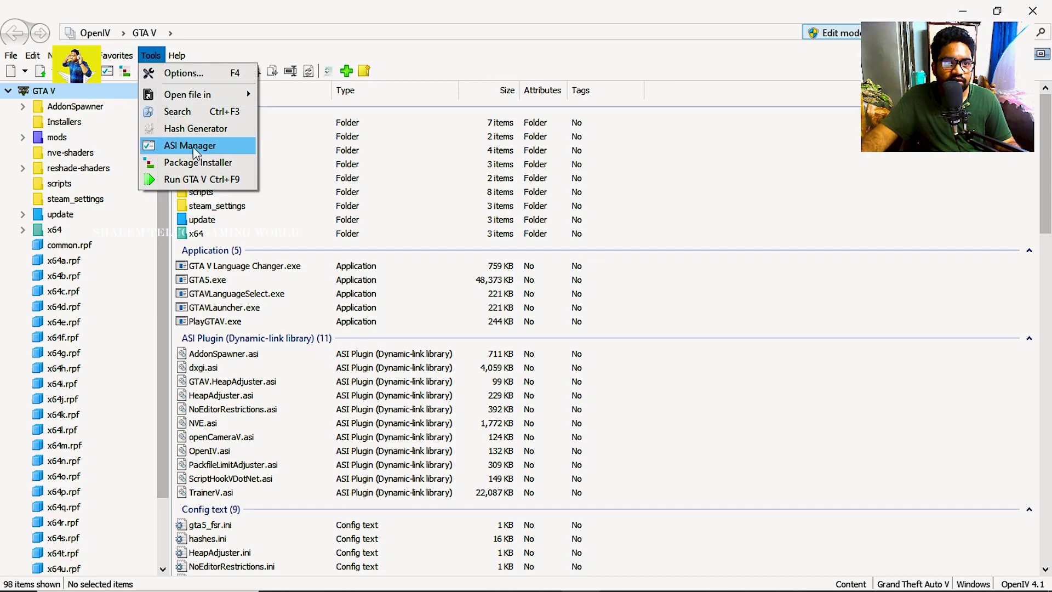
{"action": "left_click", "coordinate": [208, 159]}
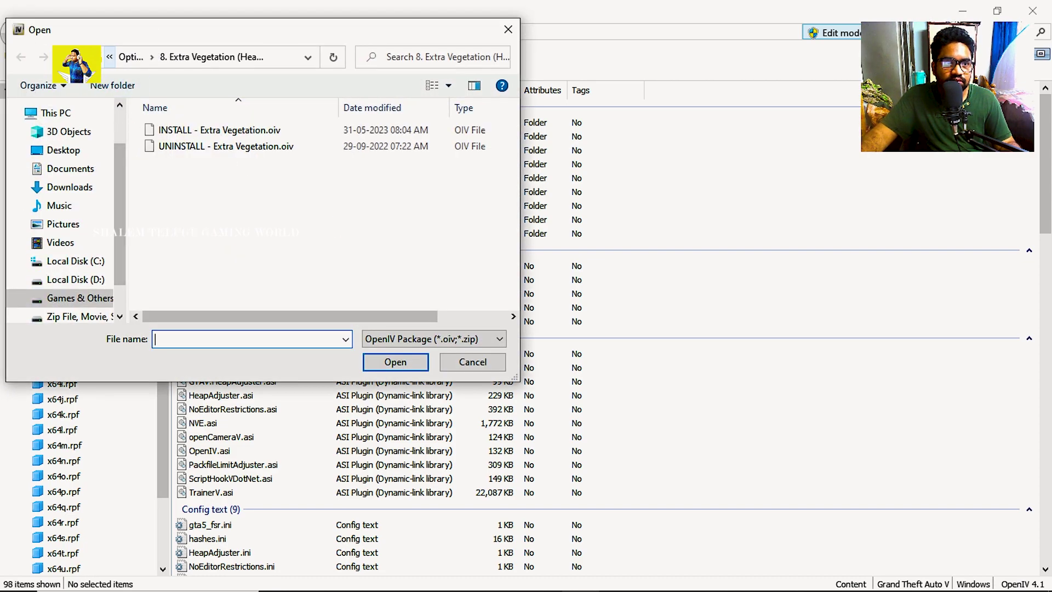
{"action": "left_click", "coordinate": [130, 58]}
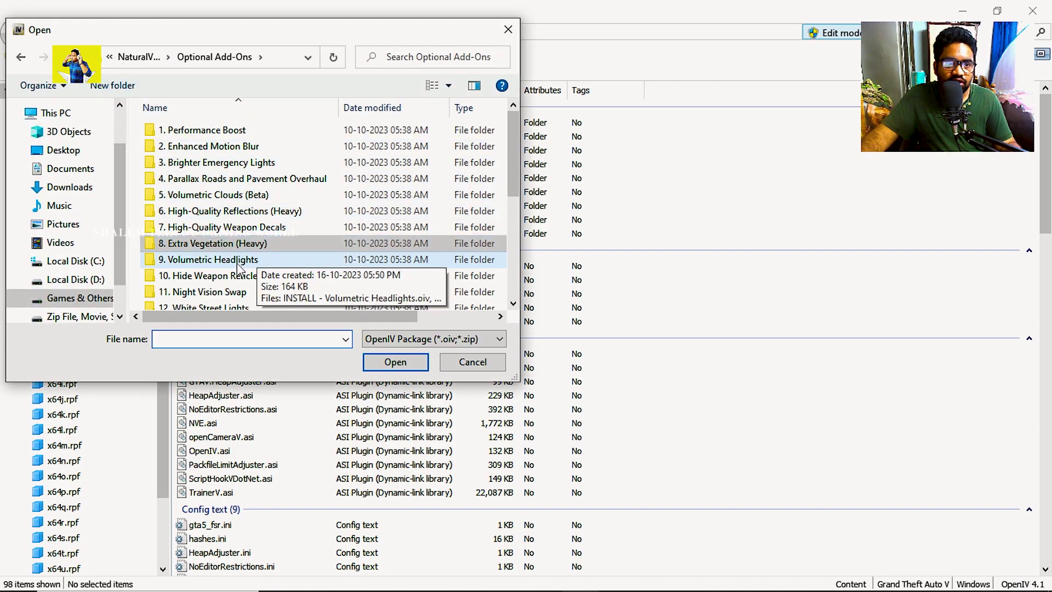
{"action": "scroll", "coordinate": [241, 269], "scroll_direction": "down", "scroll_amount": 2}
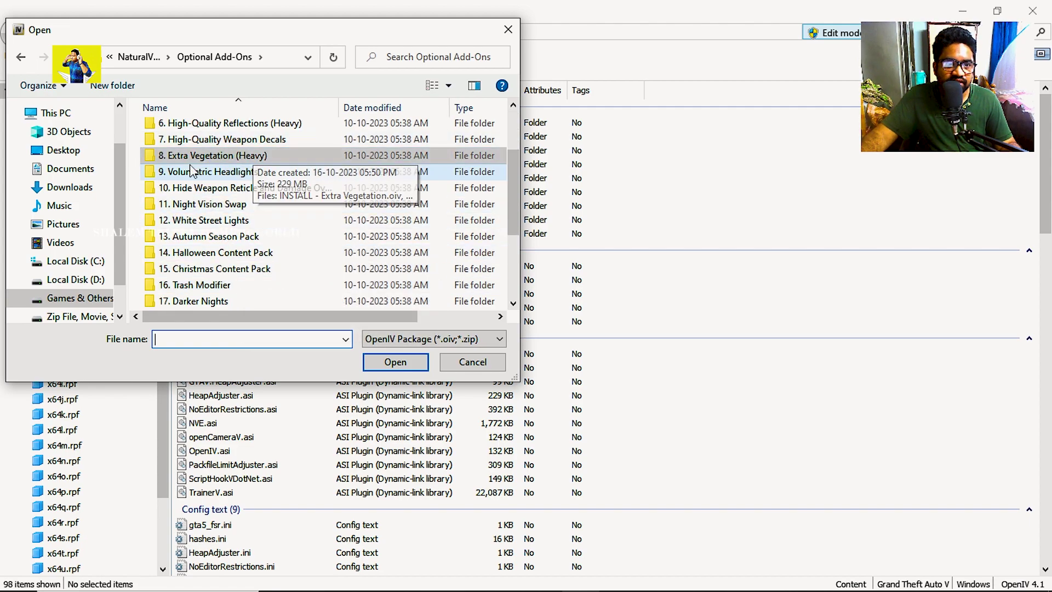
{"action": "double_click", "coordinate": [215, 227]}
{"action": "double_click", "coordinate": [196, 129]}
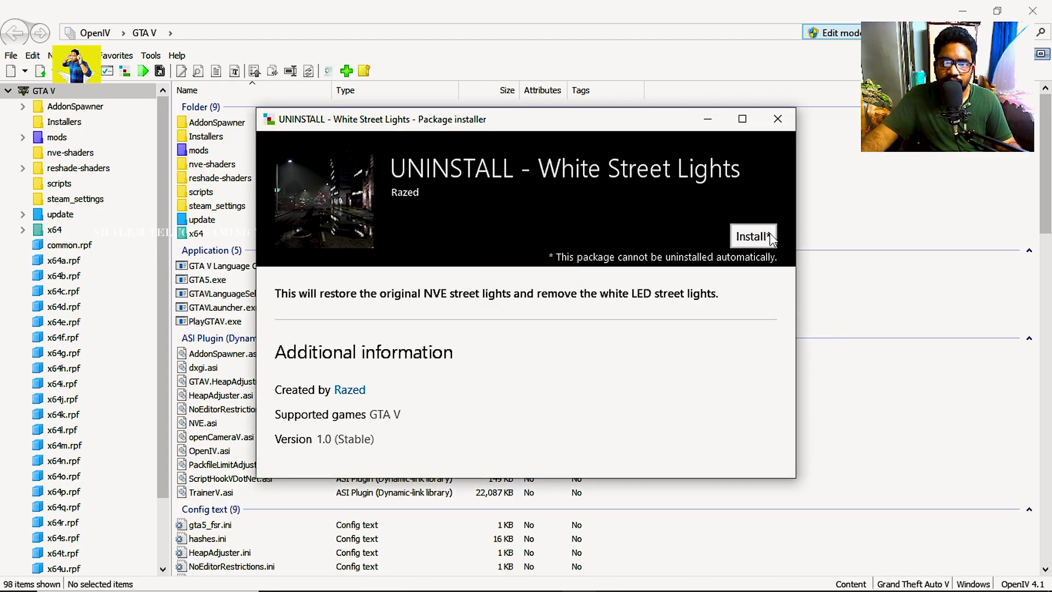
{"action": "left_click", "coordinate": [771, 238]}
{"action": "left_click", "coordinate": [462, 262]}
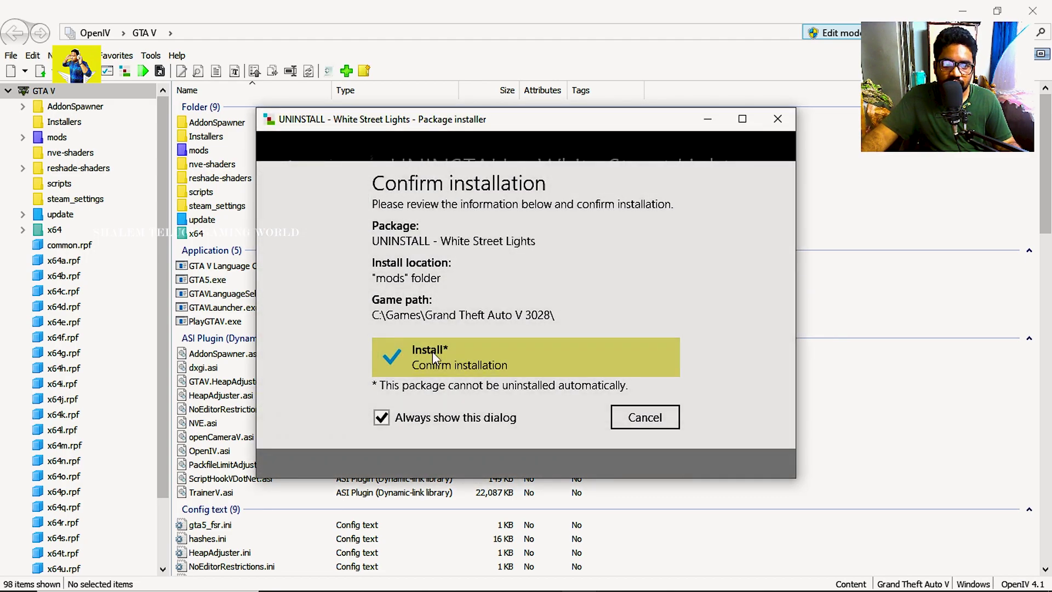
{"action": "left_click", "coordinate": [433, 353]}
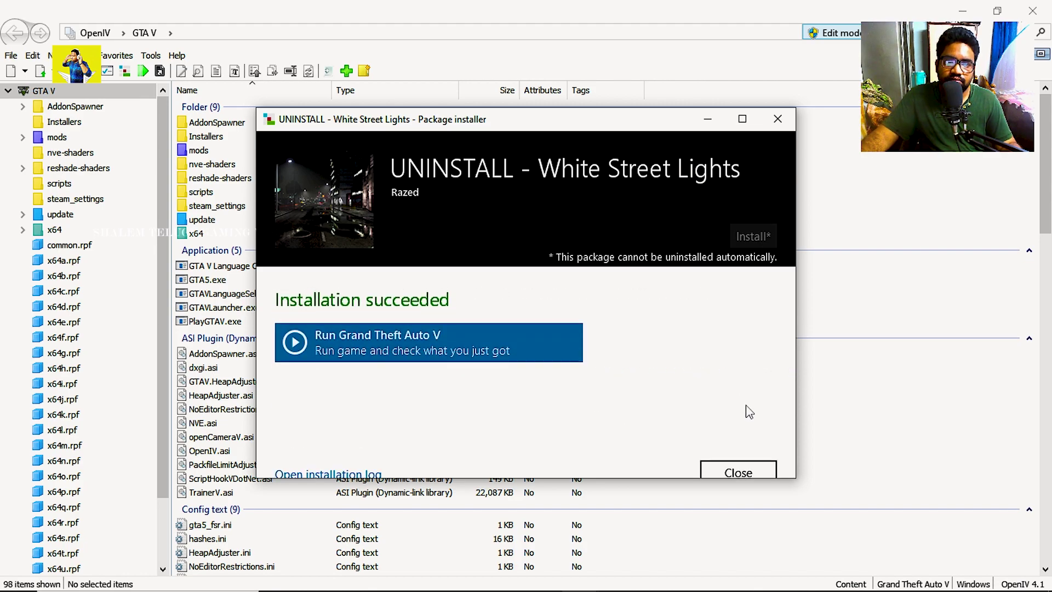
- Install the 13. Autumn Season Pack UNINSTALL package into mods and close the finished installer
{"action": "left_click", "coordinate": [741, 446]}
{"action": "left_click", "coordinate": [150, 55]}
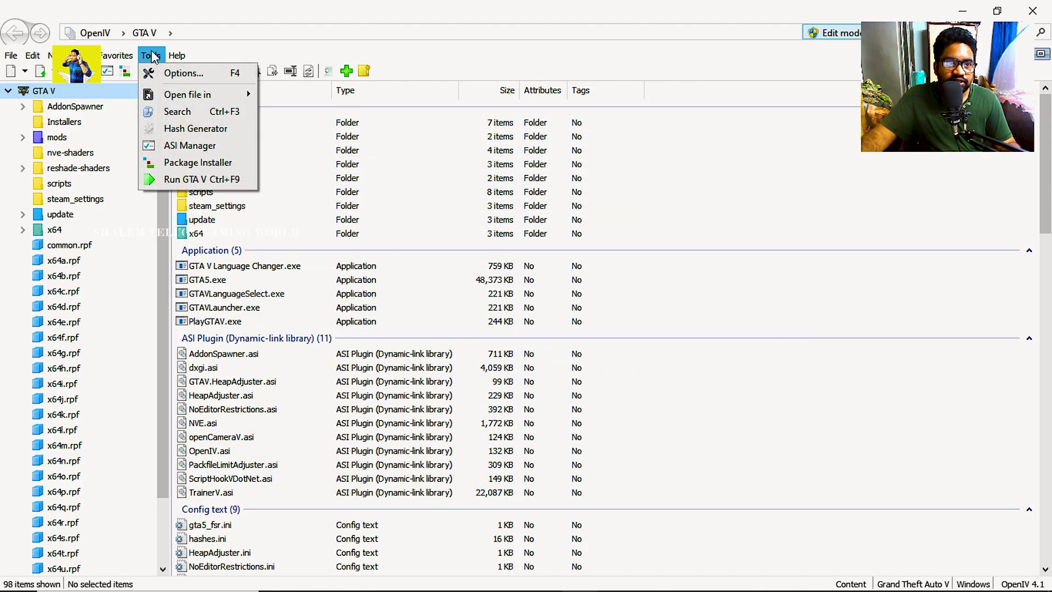
{"action": "left_click", "coordinate": [186, 162]}
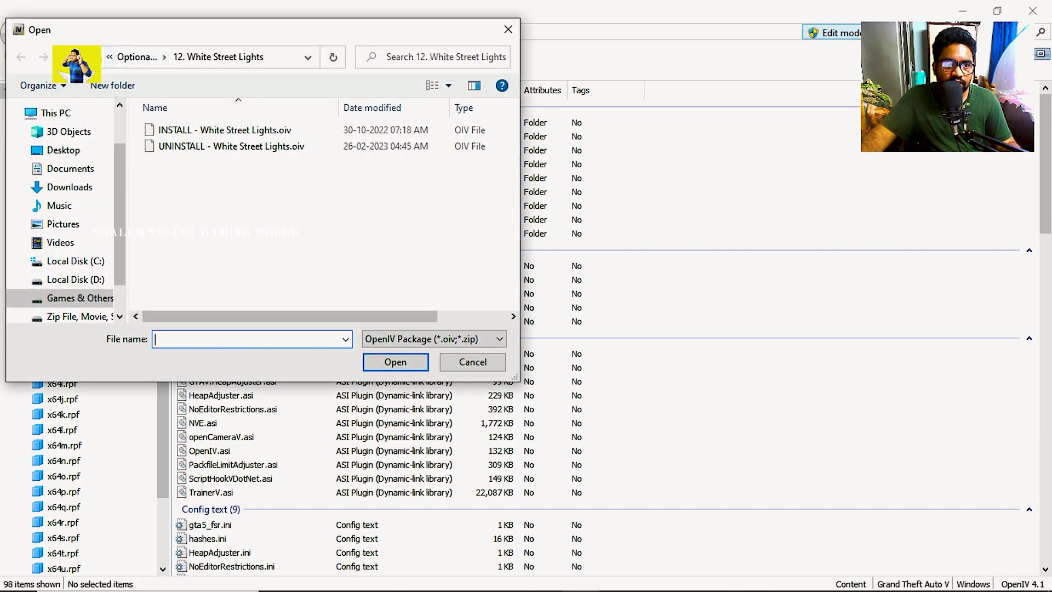
{"action": "left_click", "coordinate": [131, 57]}
{"action": "scroll", "coordinate": [294, 195], "scroll_direction": "down", "scroll_amount": 5}
{"action": "scroll", "coordinate": [233, 197], "scroll_direction": "up", "scroll_amount": 2}
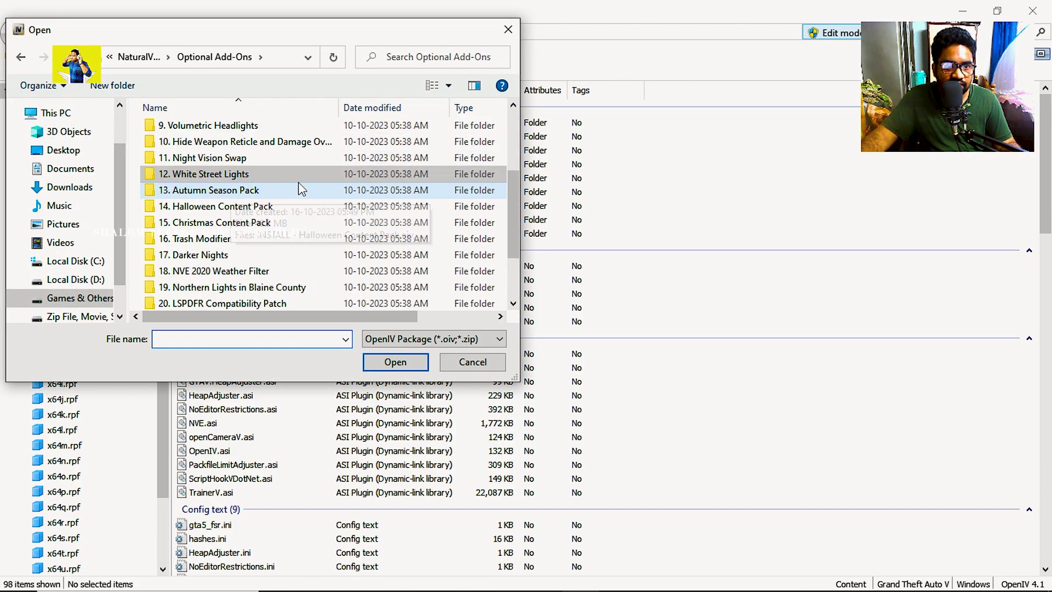
{"action": "left_click", "coordinate": [230, 195]}
{"action": "double_click", "coordinate": [228, 196]}
{"action": "double_click", "coordinate": [226, 156]}
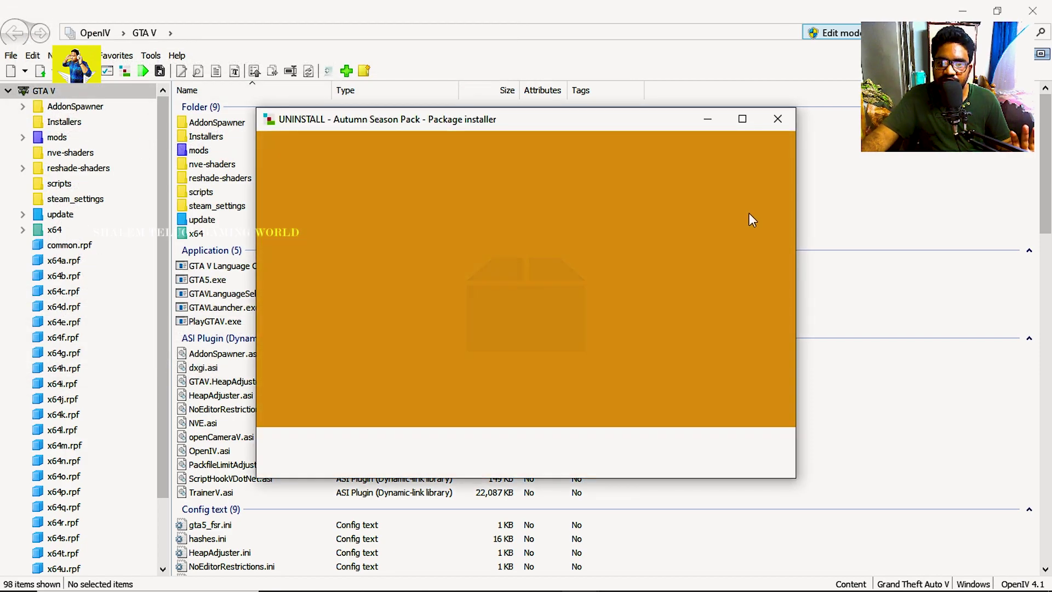
{"action": "left_click", "coordinate": [765, 238]}
{"action": "left_click", "coordinate": [494, 240]}
{"action": "left_click", "coordinate": [515, 365]}
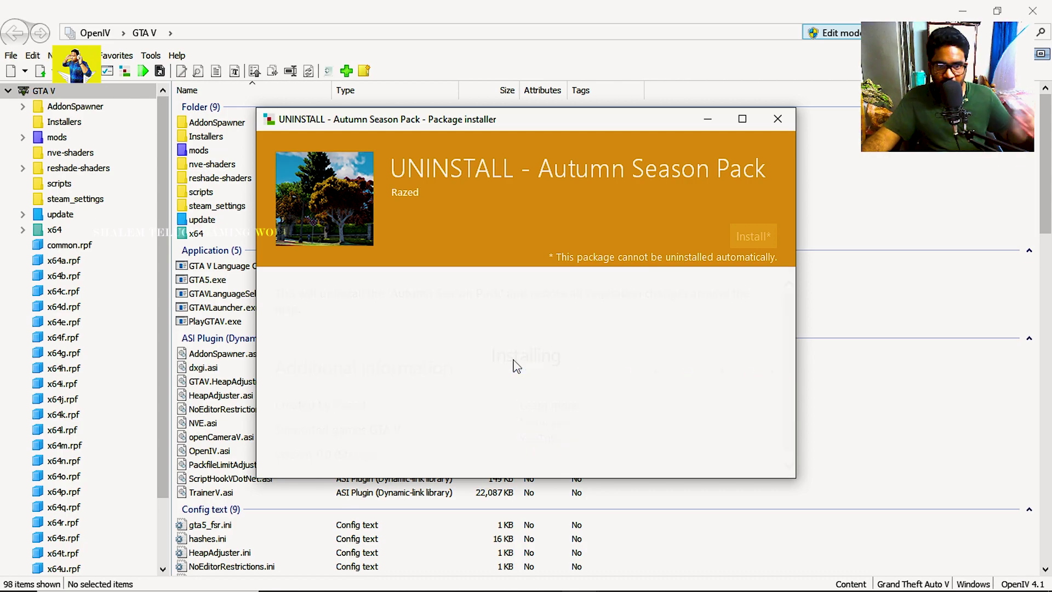
{"action": "left_click", "coordinate": [734, 465]}
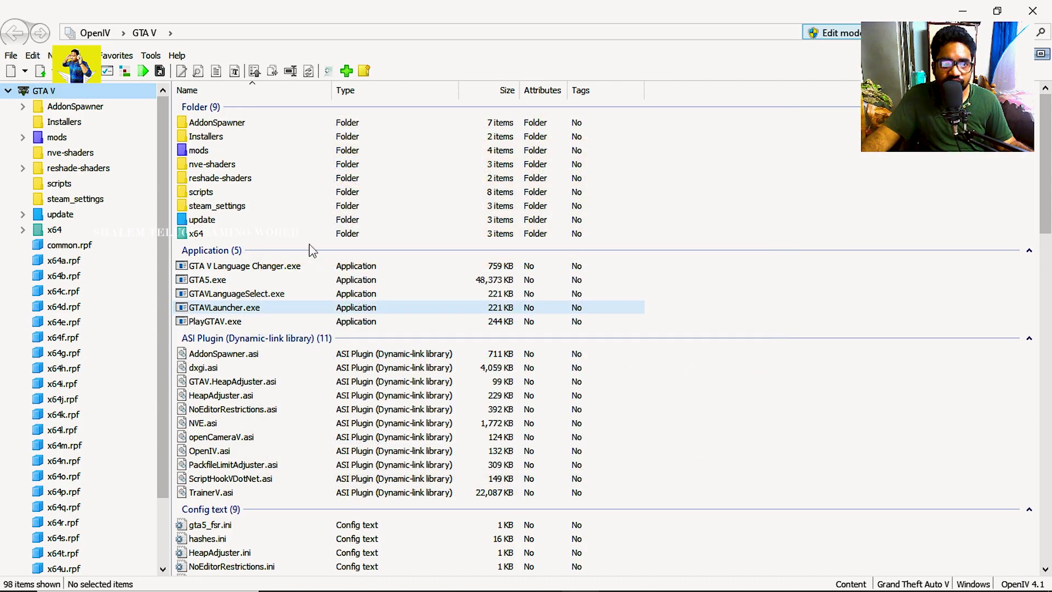
- Install Default Trash Density from 16. Trash Modifier into the mods folder and close its installer
{"action": "left_click", "coordinate": [151, 55]}
{"action": "left_click", "coordinate": [198, 165]}
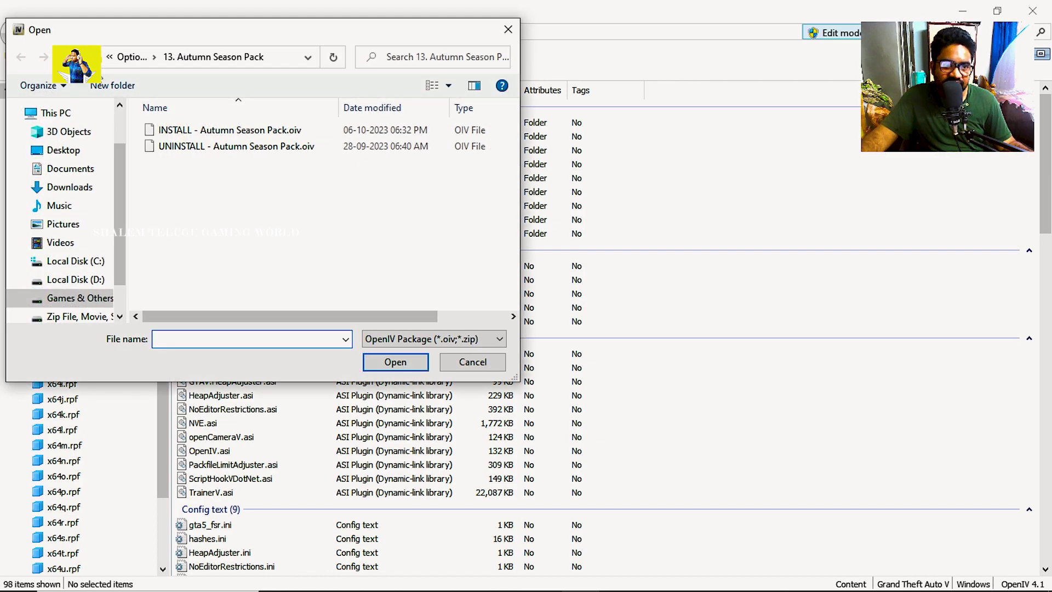
{"action": "left_click", "coordinate": [131, 56]}
{"action": "scroll", "coordinate": [323, 176], "scroll_direction": "down", "scroll_amount": 3}
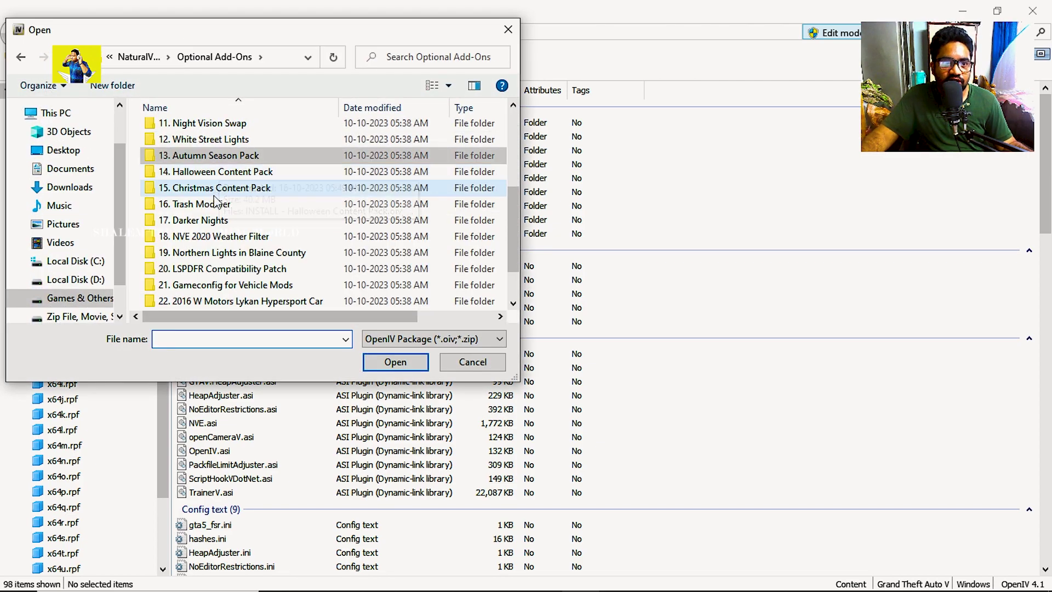
{"action": "double_click", "coordinate": [231, 205]}
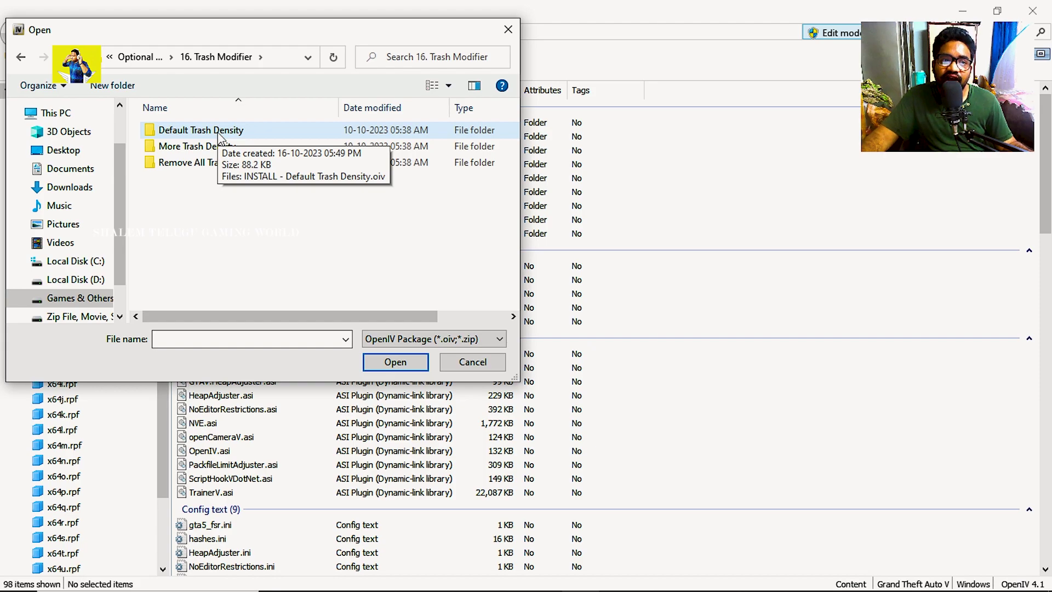
{"action": "double_click", "coordinate": [219, 131]}
{"action": "double_click", "coordinate": [218, 131]}
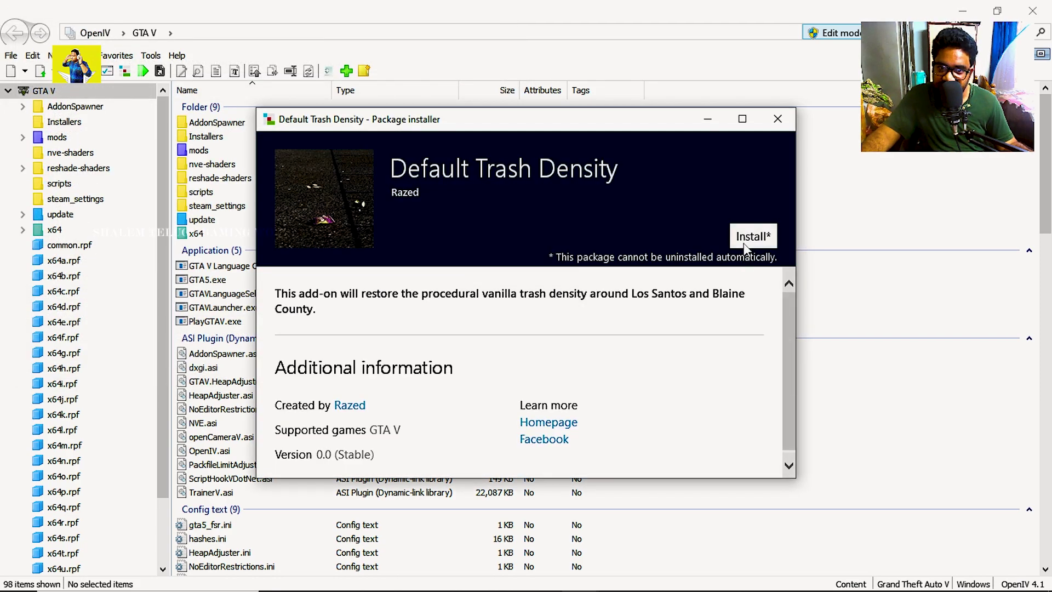
{"action": "left_click", "coordinate": [752, 236]}
{"action": "left_click", "coordinate": [434, 252]}
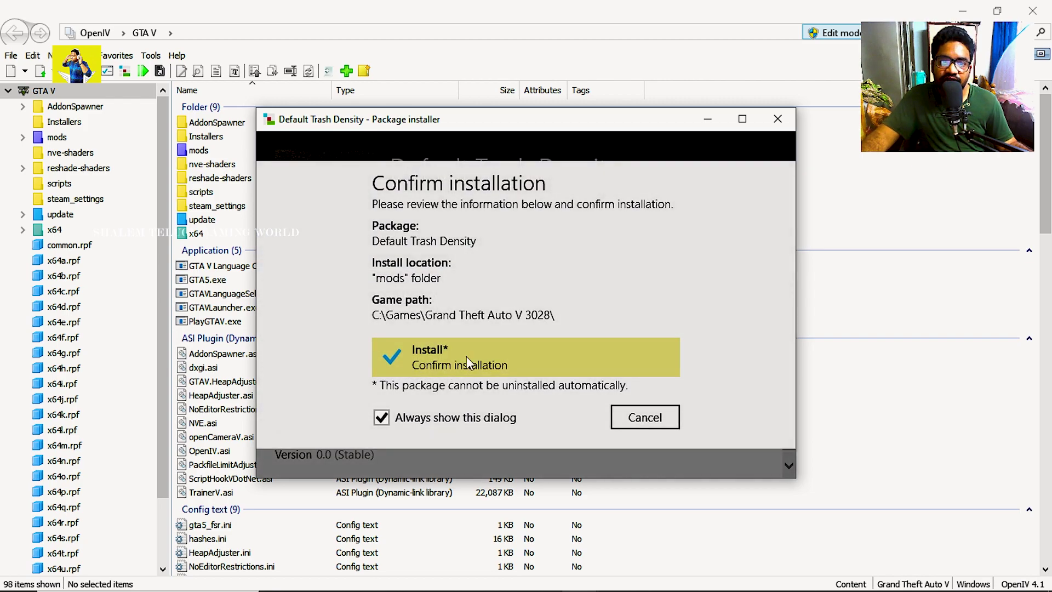
{"action": "left_click", "coordinate": [467, 359]}
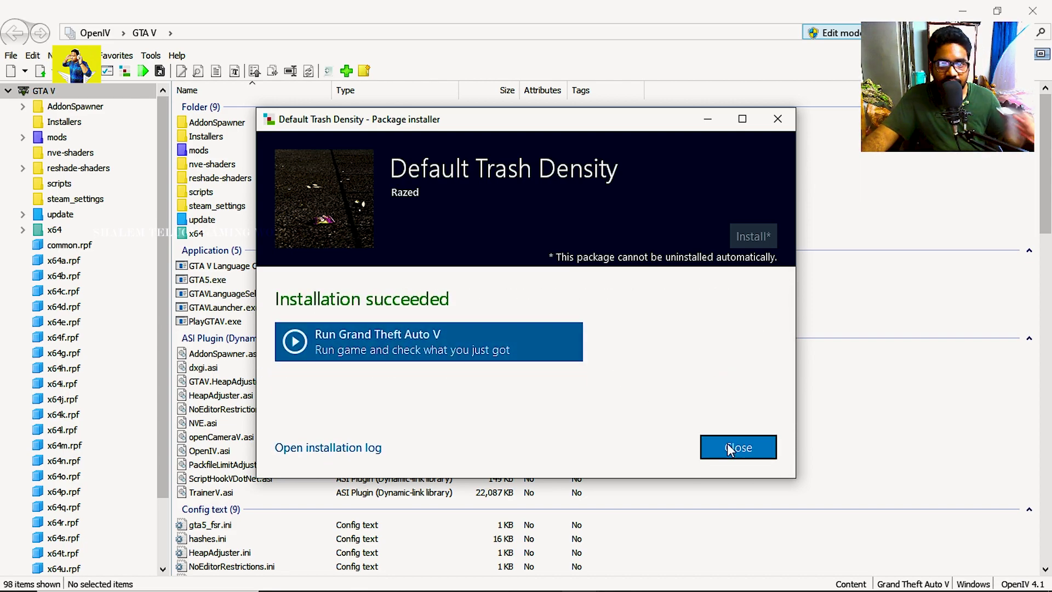
{"action": "left_click", "coordinate": [737, 449]}
{"action": "left_click", "coordinate": [151, 56]}
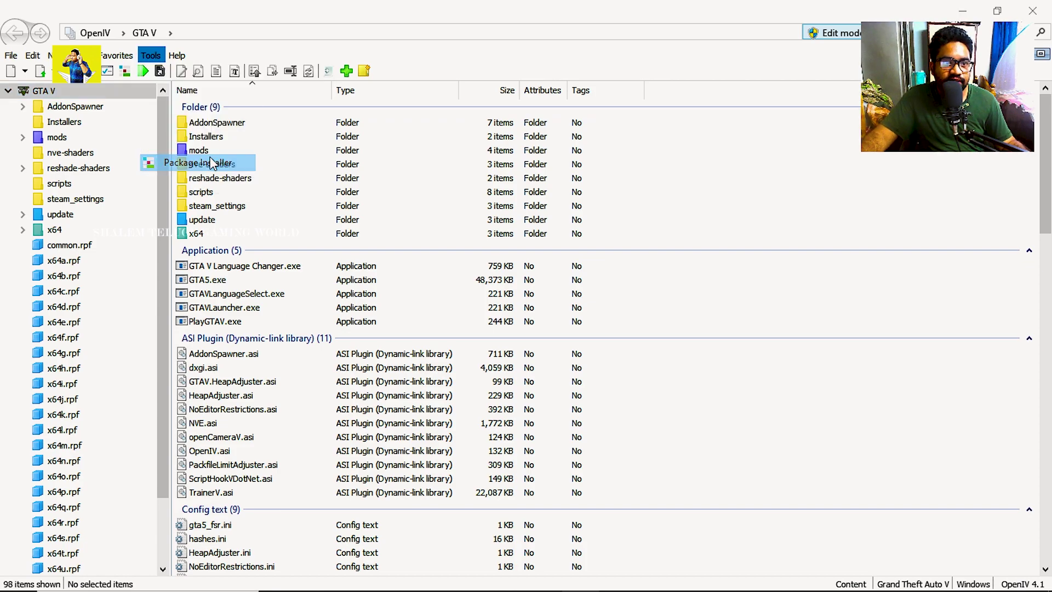
- Load the UNINSTALL .oiv package from 21. Gameconfig for Vehicle Mods in Optional Add-Ons
{"action": "left_click", "coordinate": [186, 160]}
{"action": "key", "text": "alt+Up"}
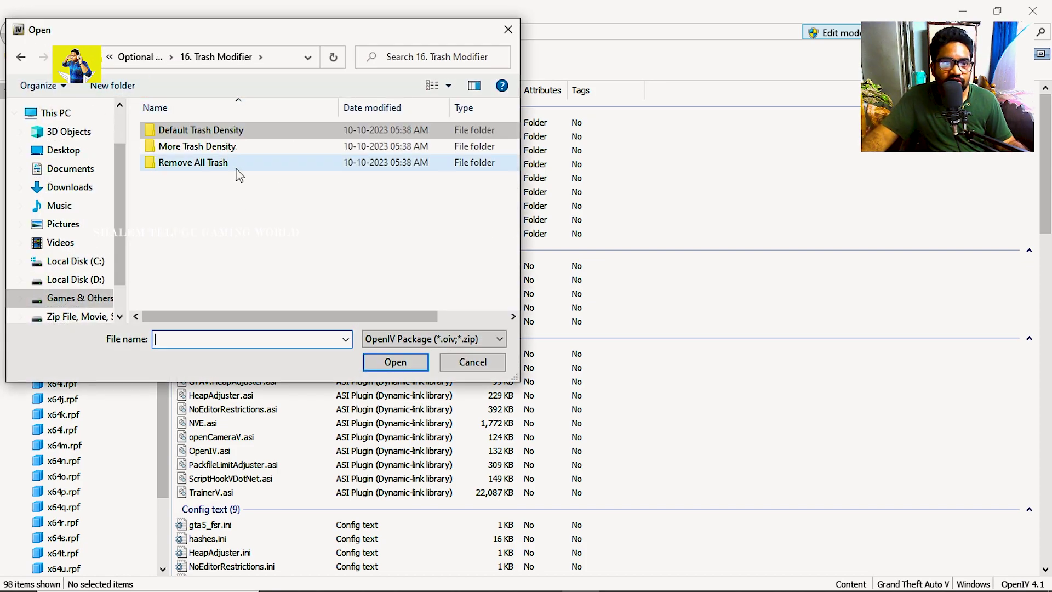
{"action": "key", "text": "alt+Up"}
{"action": "scroll", "coordinate": [279, 202], "scroll_direction": "down", "scroll_amount": 3}
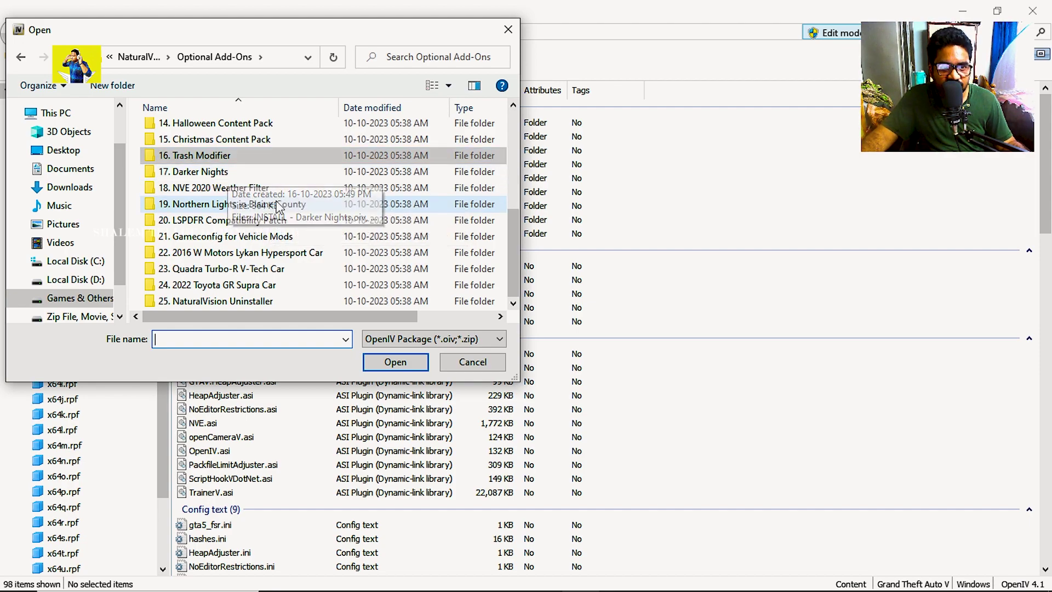
{"action": "double_click", "coordinate": [231, 237]}
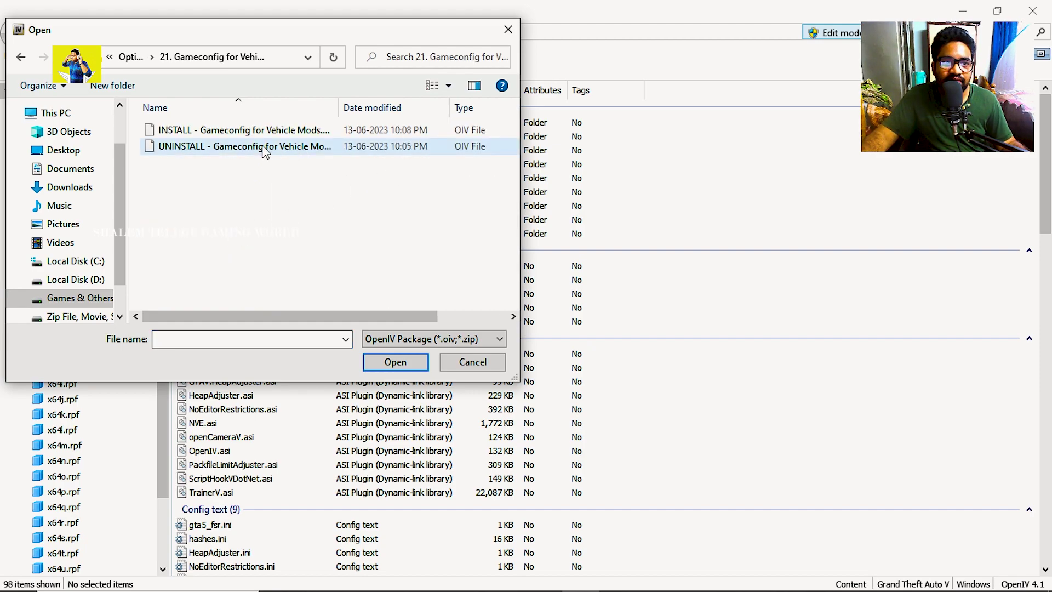
{"action": "double_click", "coordinate": [264, 148]}
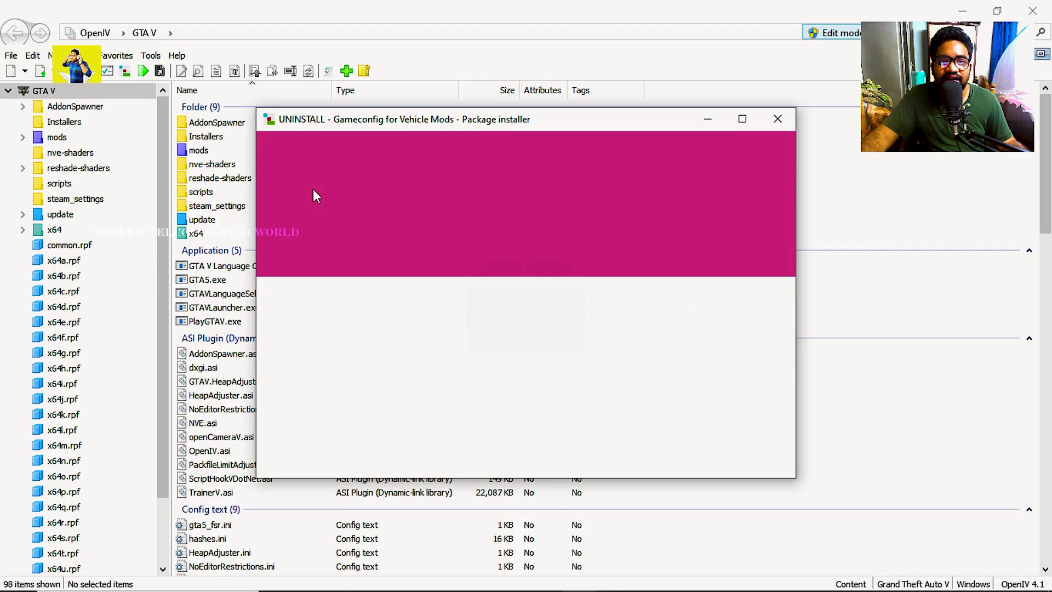
- Install the gameconfig uninstall package into the mods folder and close the finished installer
{"action": "left_click", "coordinate": [743, 240]}
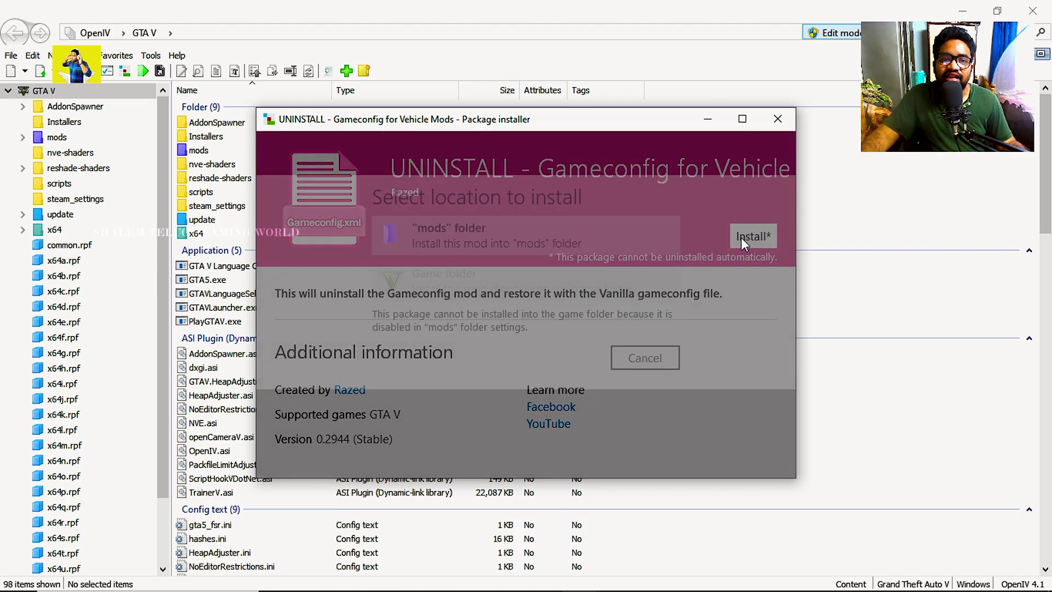
{"action": "left_click", "coordinate": [463, 269]}
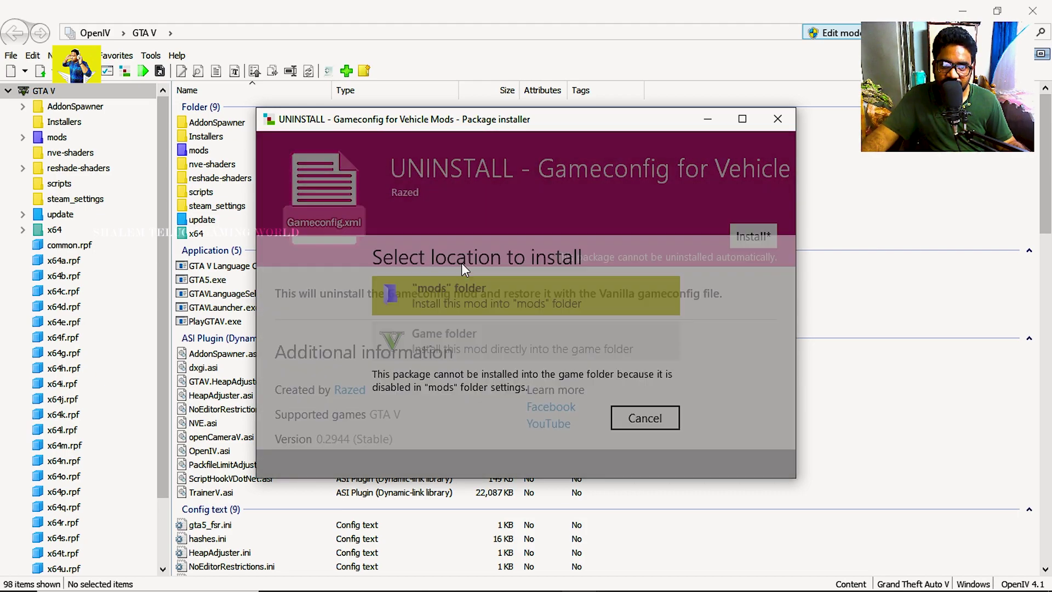
{"action": "left_click", "coordinate": [467, 355]}
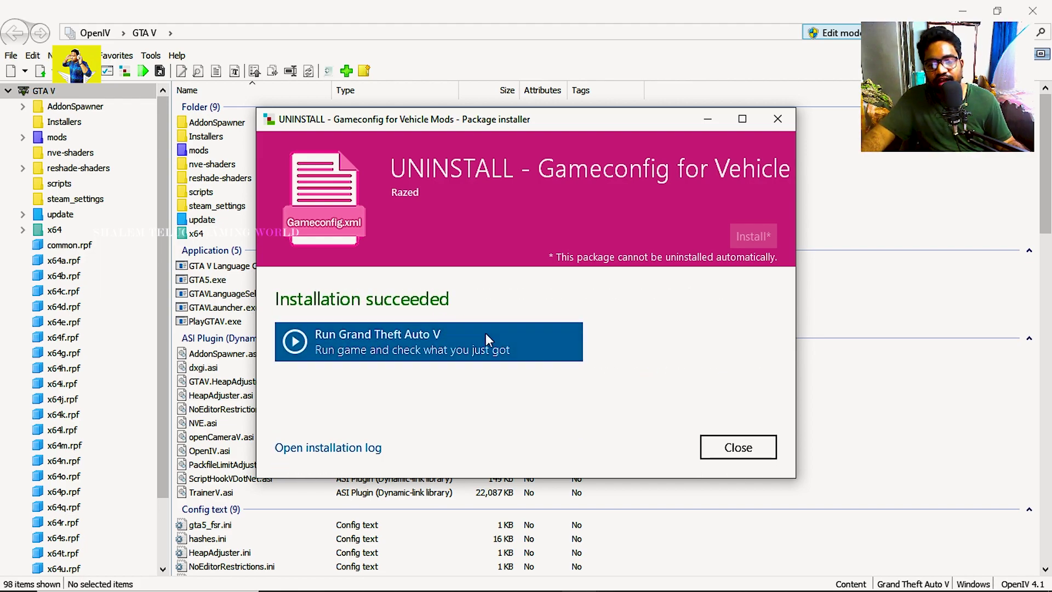
{"action": "left_click", "coordinate": [721, 444]}
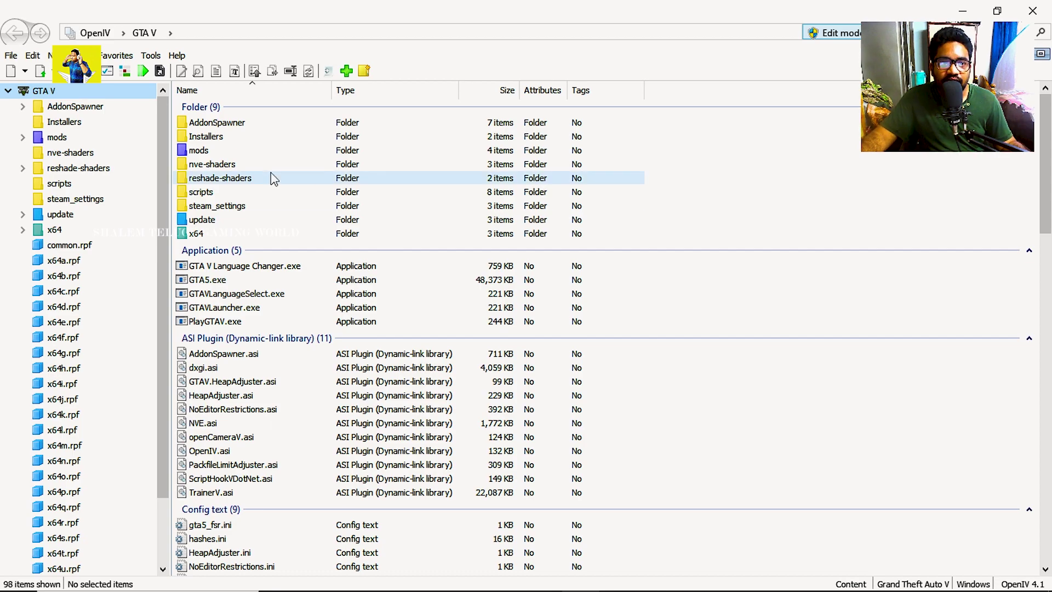
{"action": "left_click", "coordinate": [153, 56]}
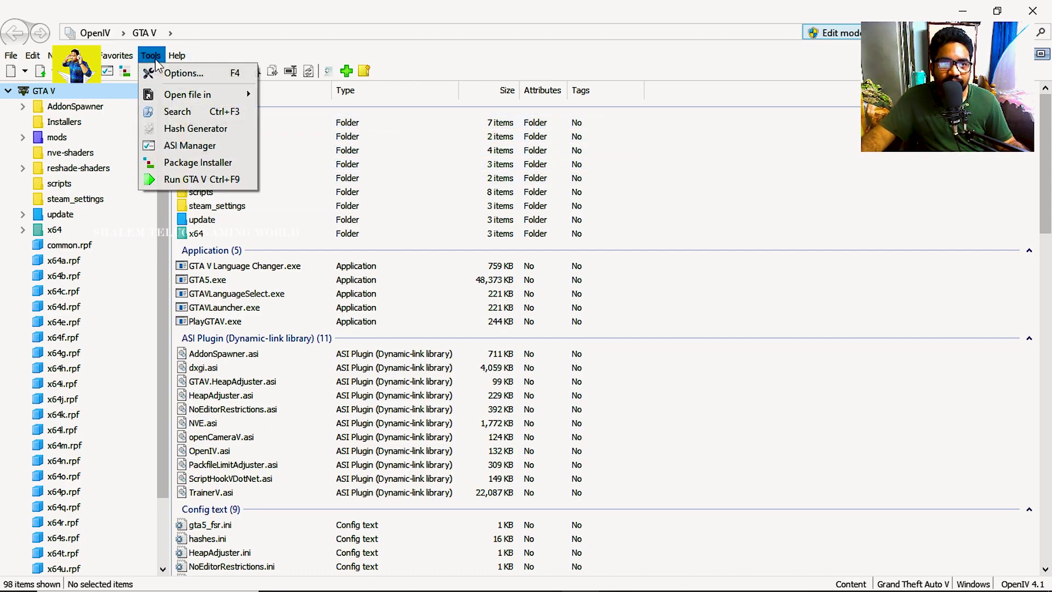
{"action": "left_click", "coordinate": [192, 165]}
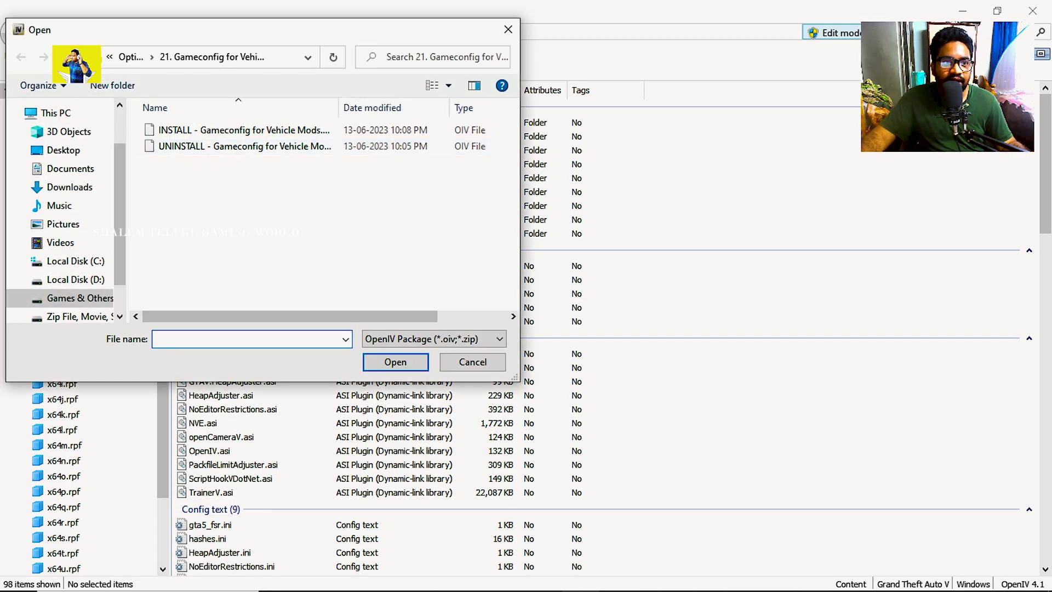
{"action": "key", "text": "alt+Up"}
{"action": "scroll", "coordinate": [247, 214], "scroll_direction": "down", "scroll_amount": 2}
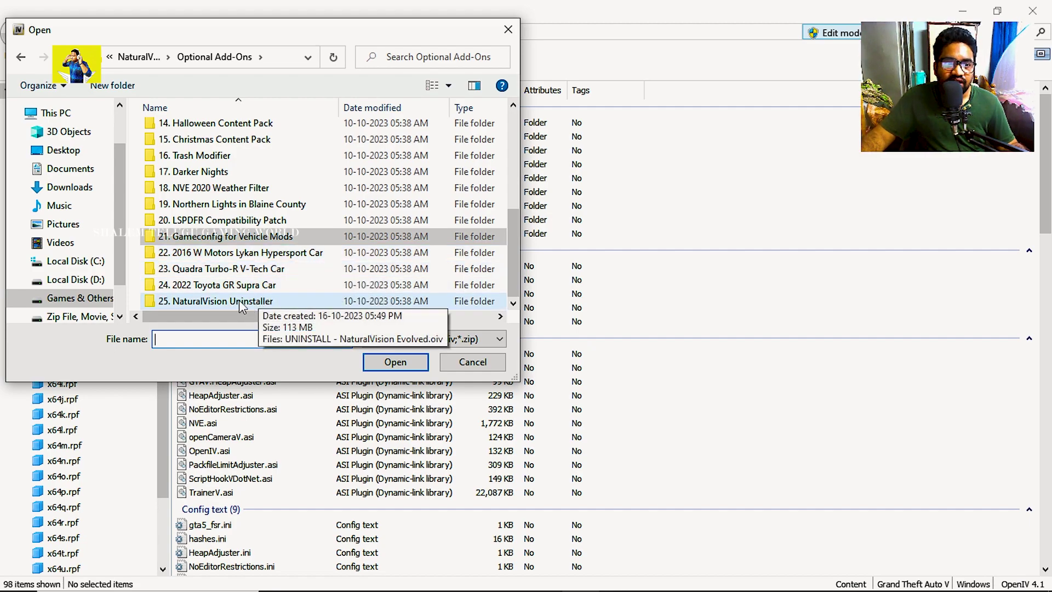
{"action": "double_click", "coordinate": [239, 300]}
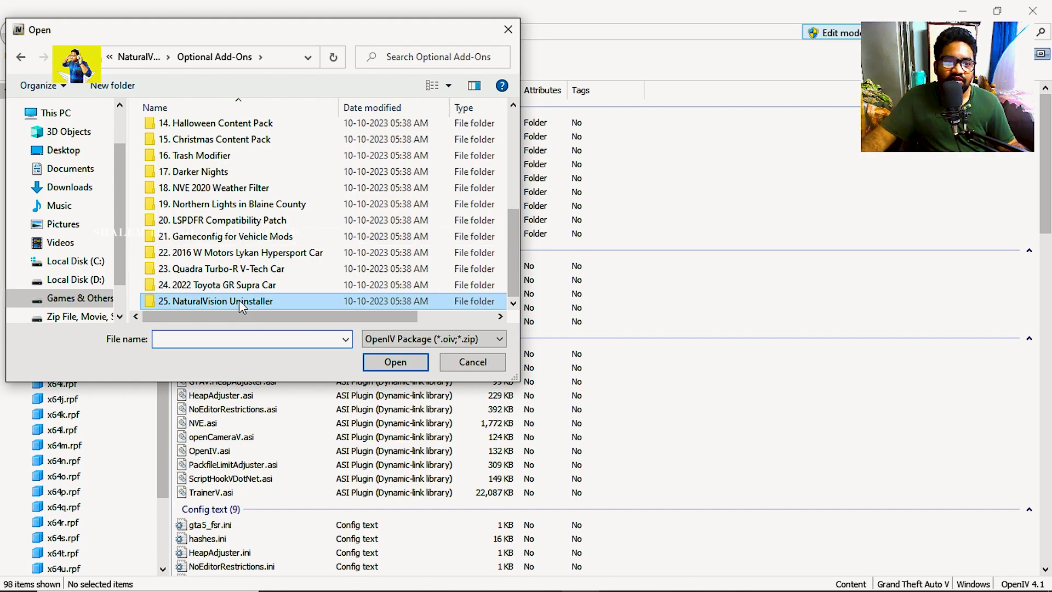
{"action": "left_click", "coordinate": [22, 57]}
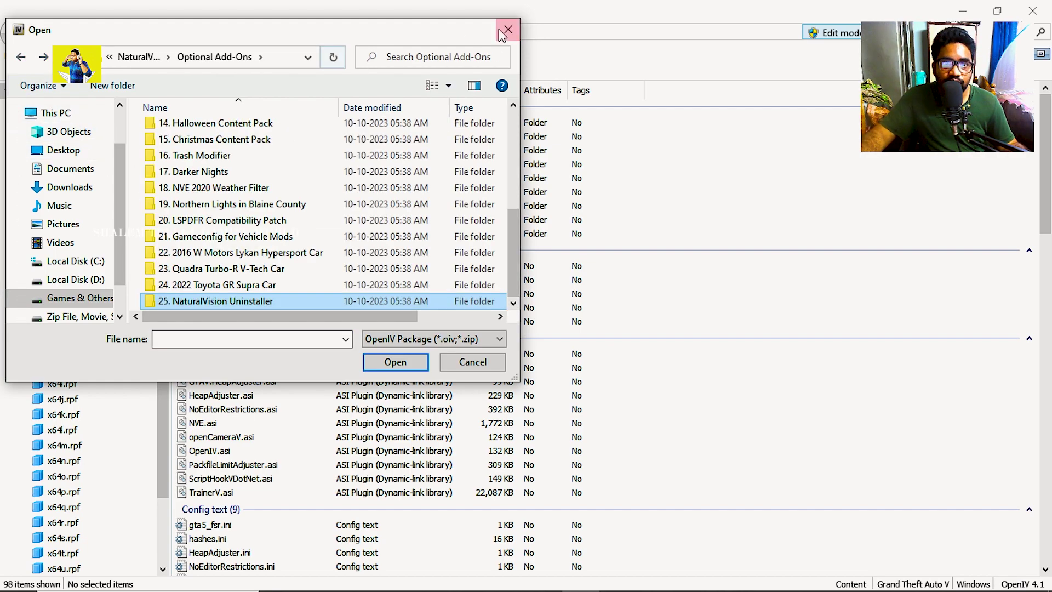
{"action": "left_click", "coordinate": [508, 29]}
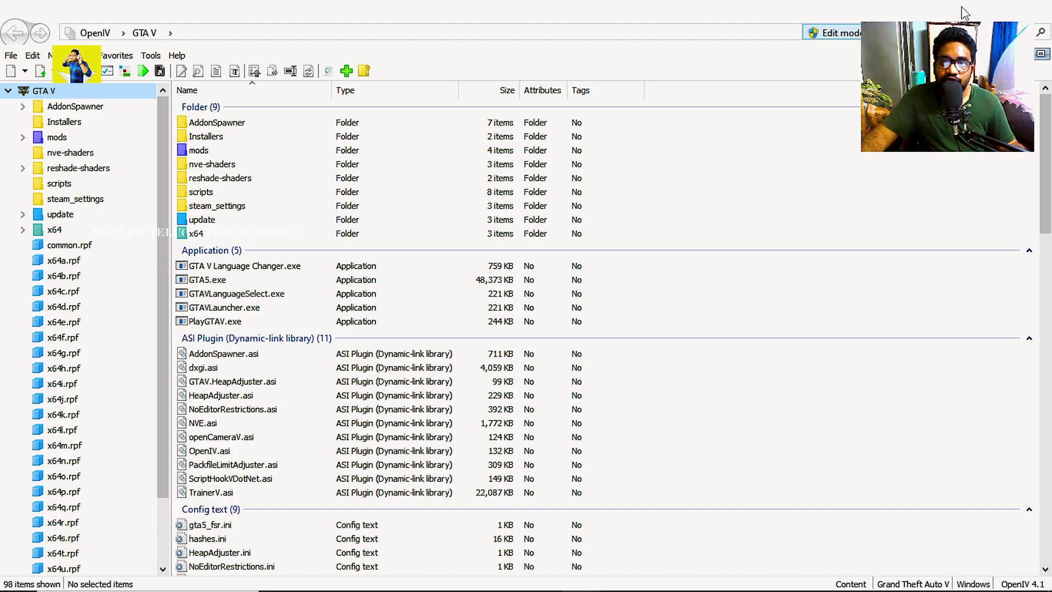
{"action": "left_click", "coordinate": [964, 12]}
- Open the Grand Theft Auto V 3028 install folder from the PlayGTAV.exe - 3028 shortcut
{"action": "left_click", "coordinate": [384, 576]}
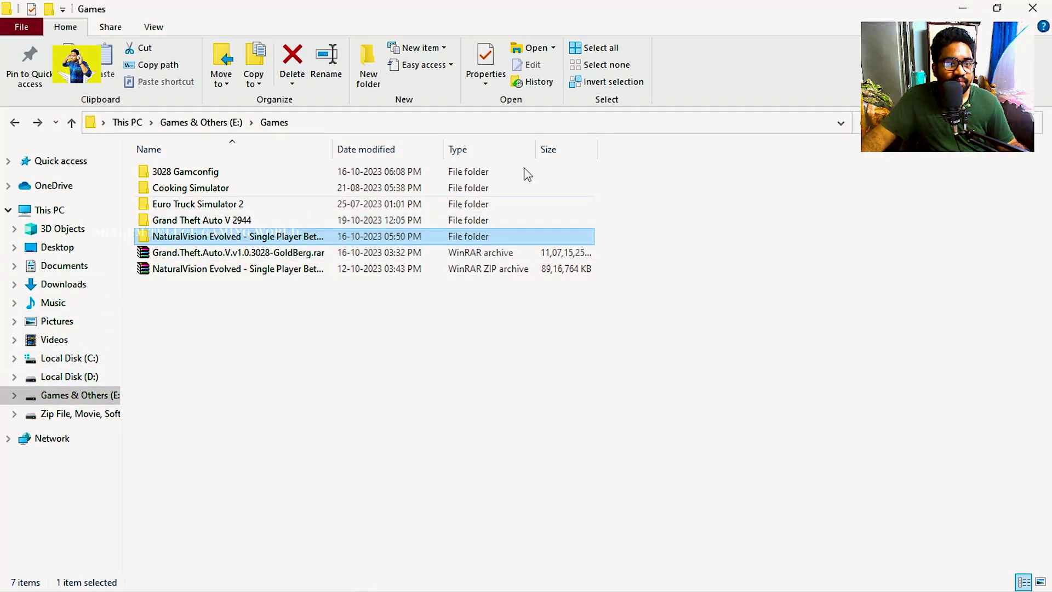
{"action": "left_click", "coordinate": [963, 7]}
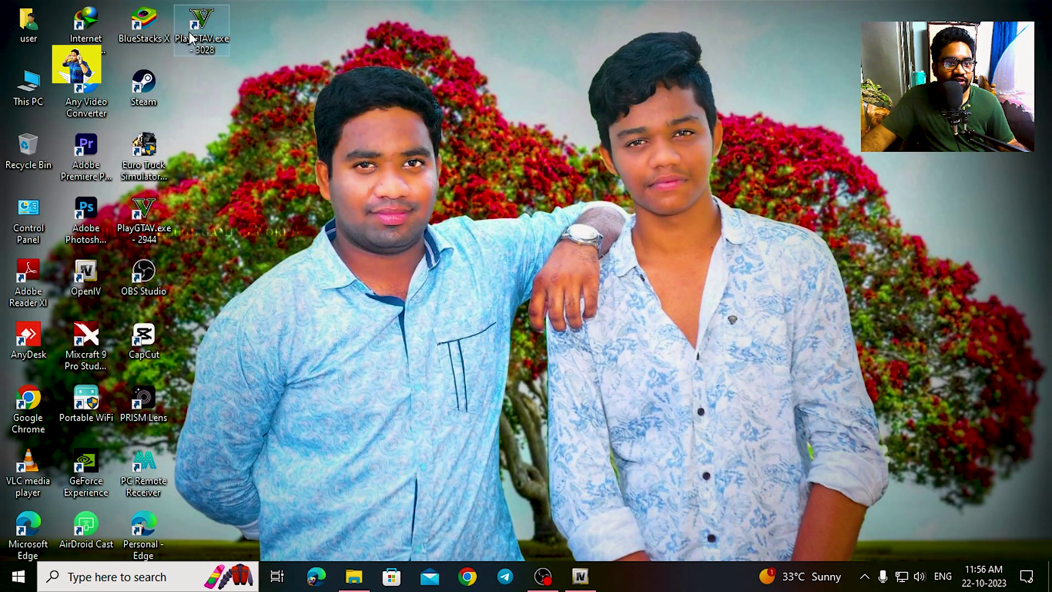
{"action": "right_click", "coordinate": [190, 34]}
{"action": "left_click", "coordinate": [249, 61]}
{"action": "scroll", "coordinate": [471, 367], "scroll_direction": "up", "scroll_amount": 8}
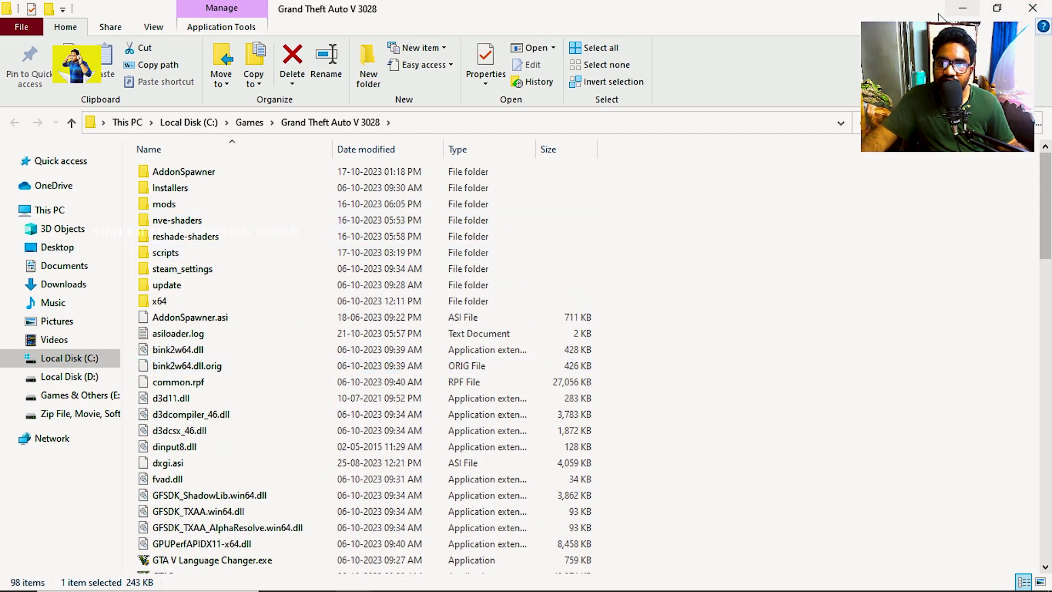
{"action": "left_click", "coordinate": [960, 9]}
- Copy all five items in NaturalVision Evolved's ReShade Shaders folder
{"action": "mouse_move", "coordinate": [354, 576]}
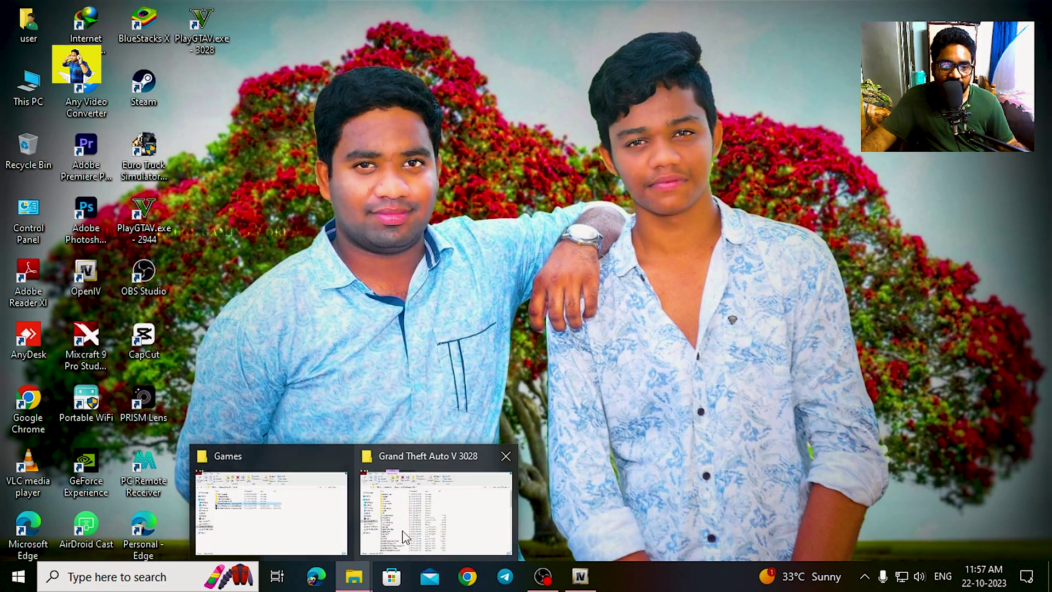
{"action": "left_click", "coordinate": [265, 501]}
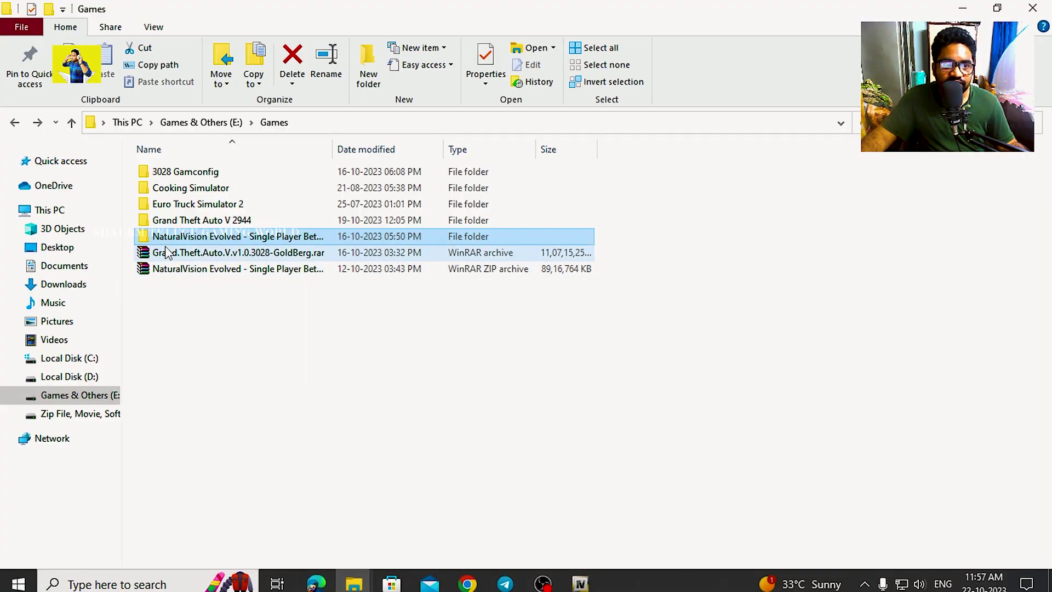
{"action": "double_click", "coordinate": [188, 238]}
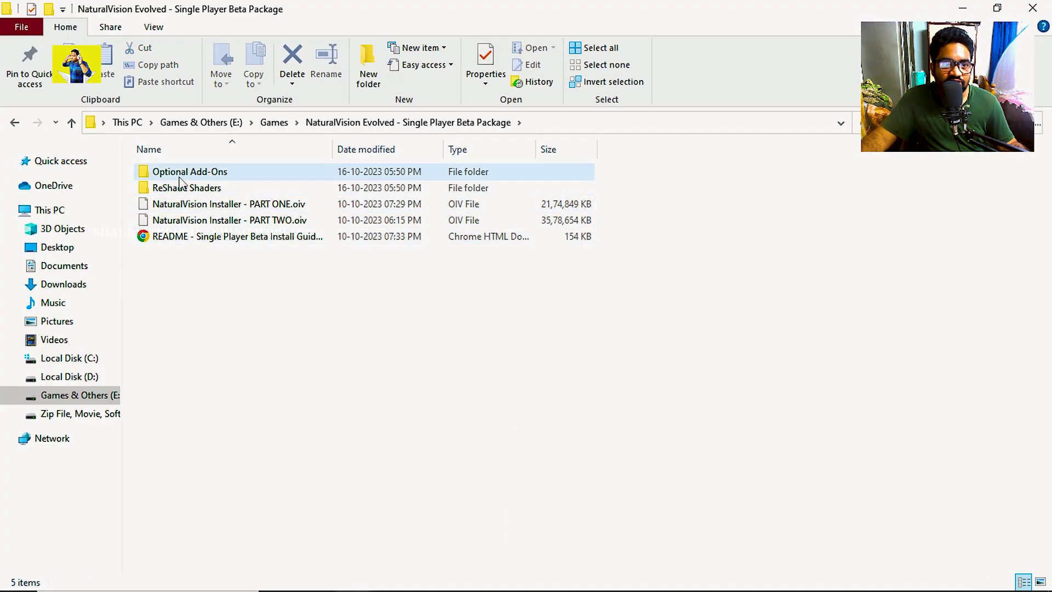
{"action": "double_click", "coordinate": [188, 189]}
{"action": "left_click_drag", "start_coordinate": [196, 327], "coordinate": [189, 173]}
{"action": "right_click", "coordinate": [188, 173]}
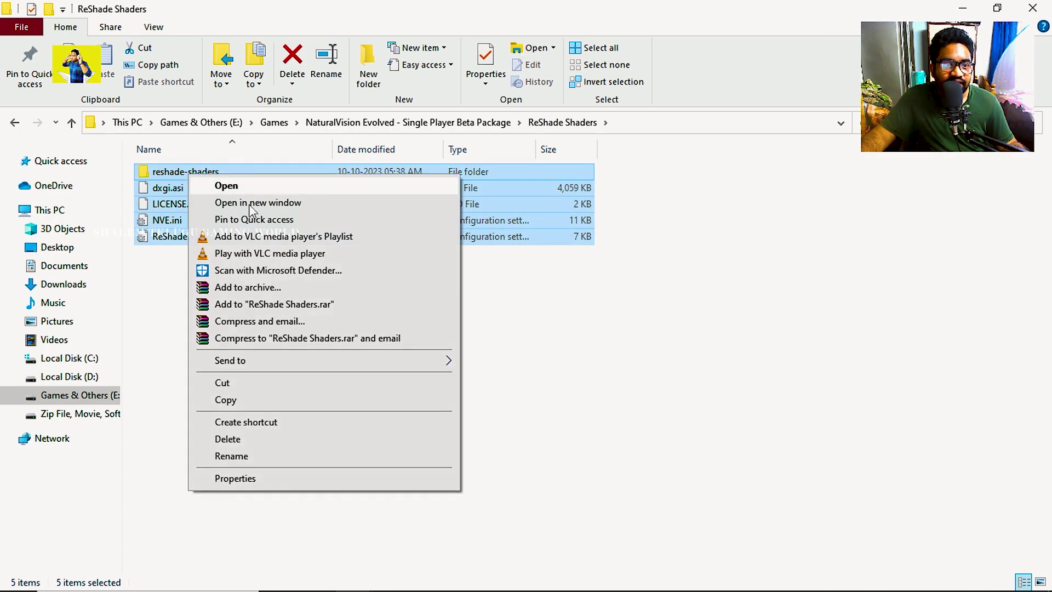
{"action": "left_click", "coordinate": [232, 406]}
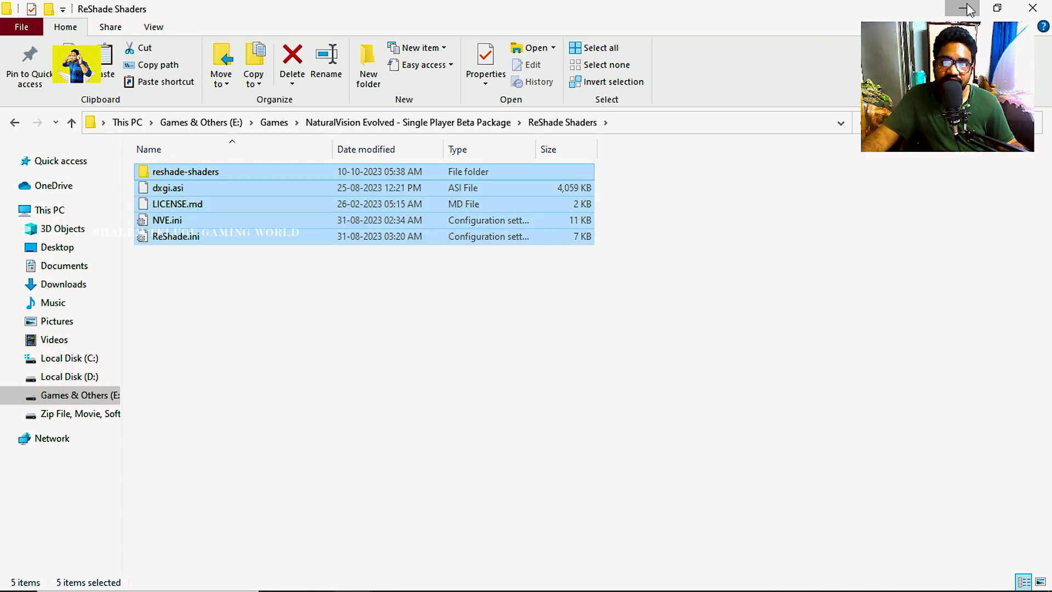
- Paste the shader files into the Grand Theft Auto V 3028 folder, replacing existing files
{"action": "left_click", "coordinate": [965, 8]}
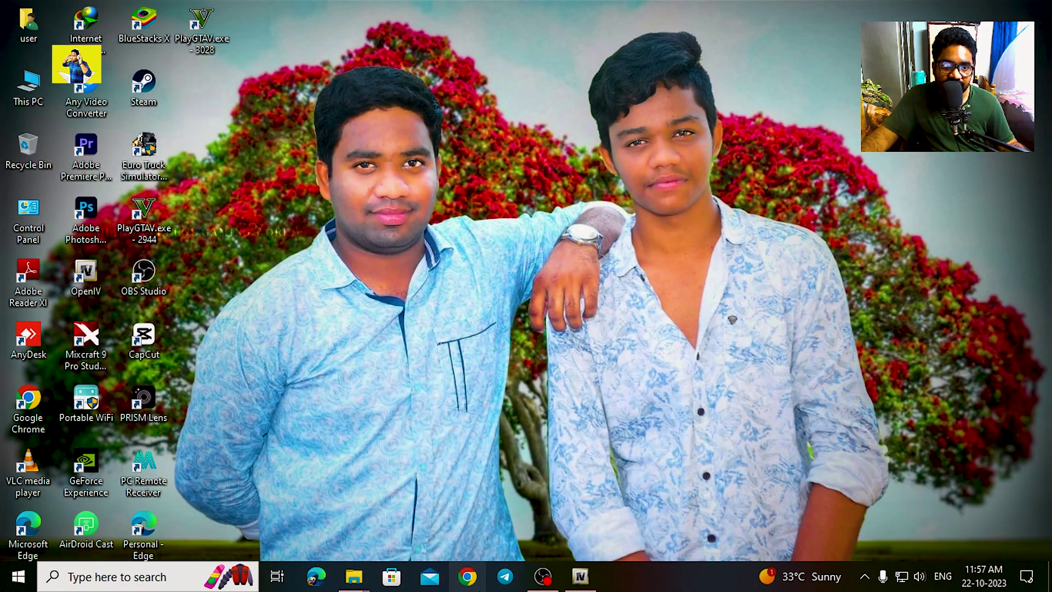
{"action": "left_click", "coordinate": [321, 577]}
{"action": "key", "text": "alt+F4"}
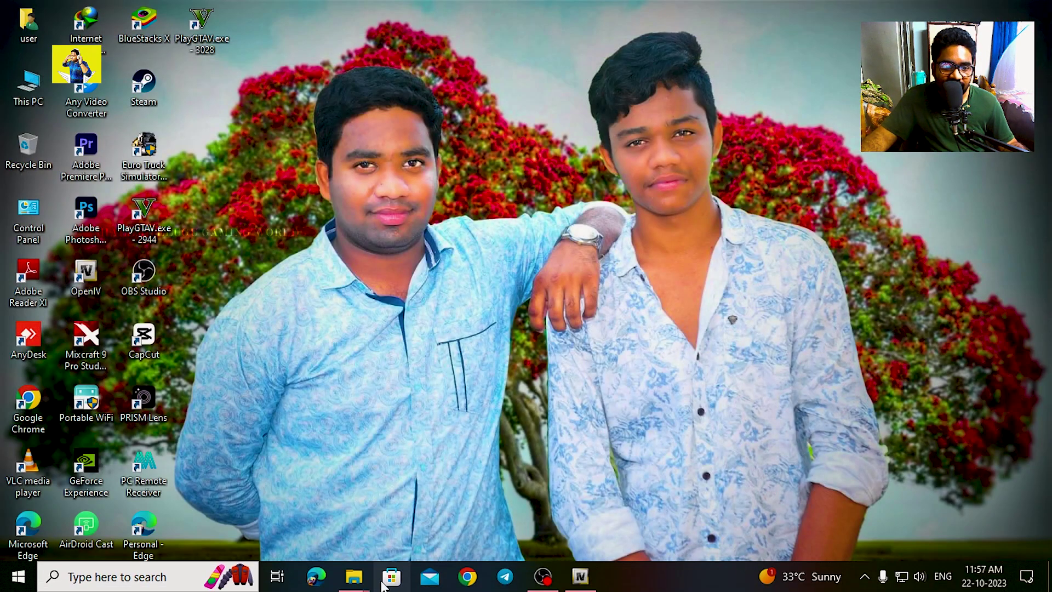
{"action": "mouse_move", "coordinate": [354, 577]}
{"action": "left_click", "coordinate": [430, 504]}
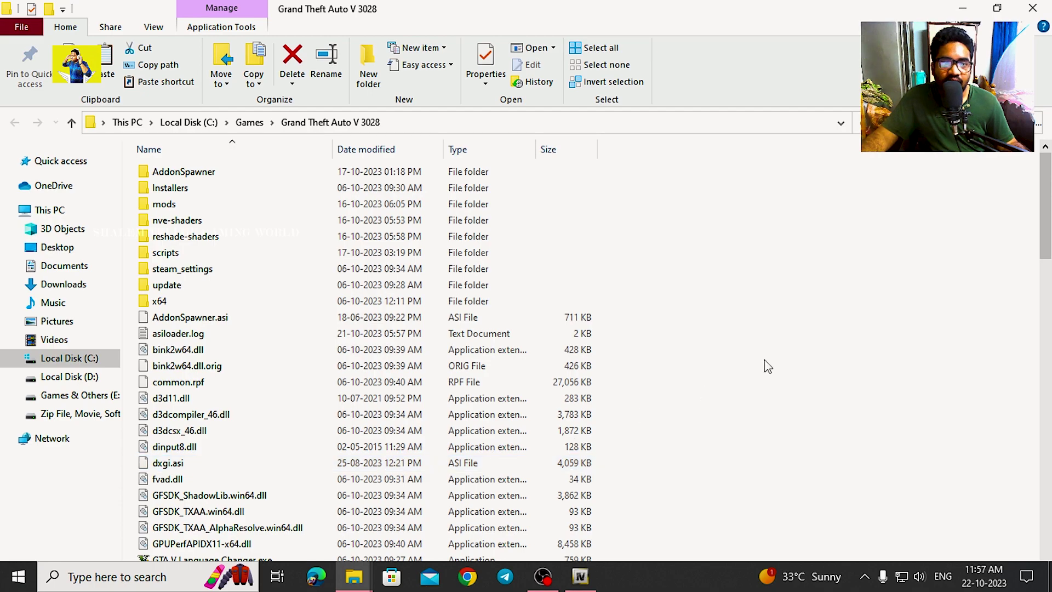
{"action": "right_click", "coordinate": [767, 366]}
{"action": "left_click", "coordinate": [798, 466]}
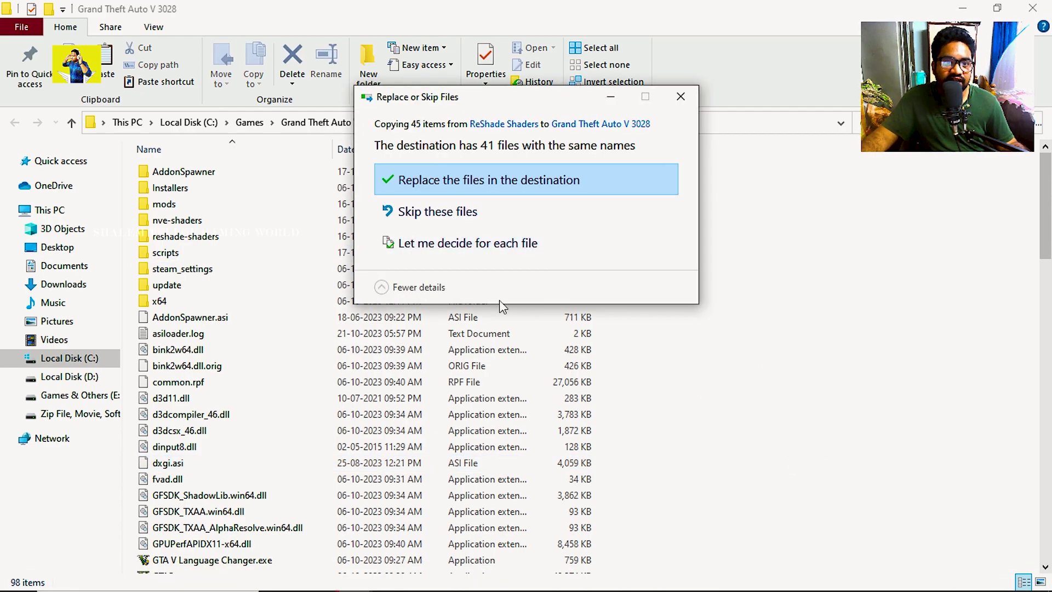
{"action": "left_click", "coordinate": [500, 180]}
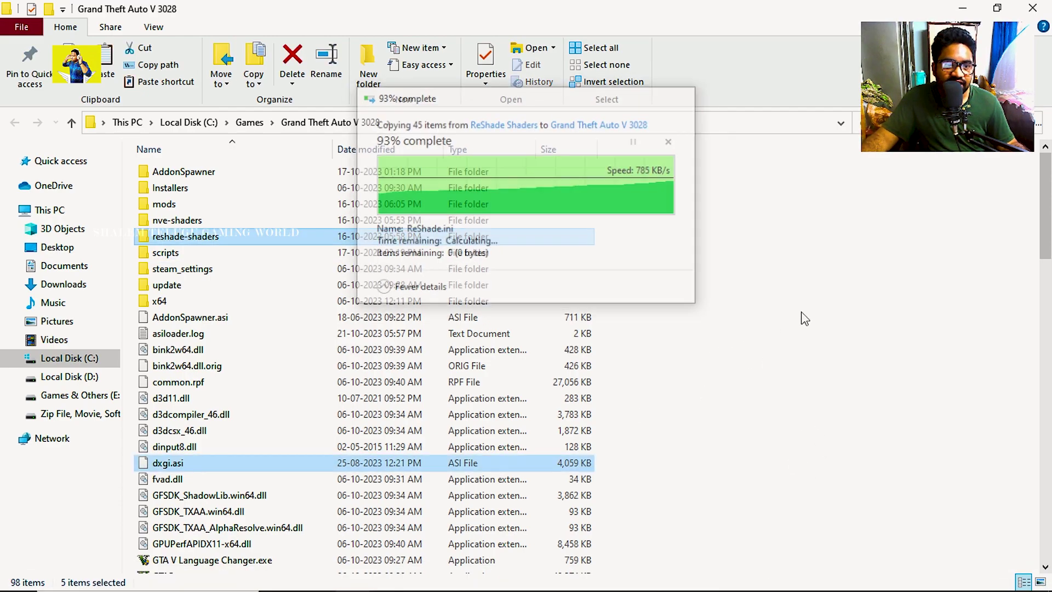
{"action": "scroll", "coordinate": [386, 301], "scroll_direction": "down", "scroll_amount": 15}
{"action": "scroll", "coordinate": [386, 301], "scroll_direction": "up", "scroll_amount": 6}
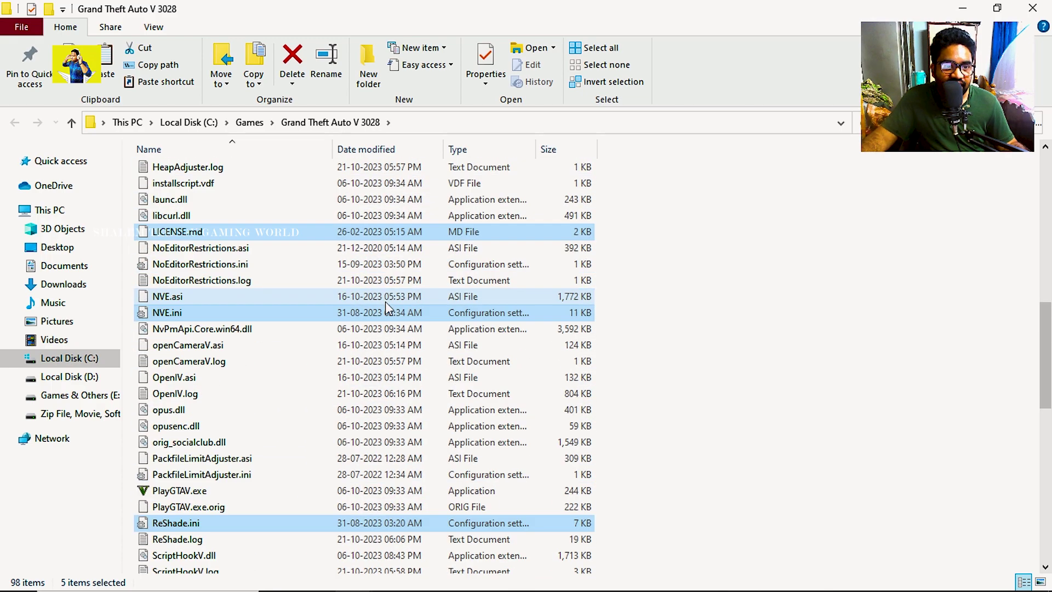
{"action": "scroll", "coordinate": [386, 301], "scroll_direction": "up", "scroll_amount": 10}
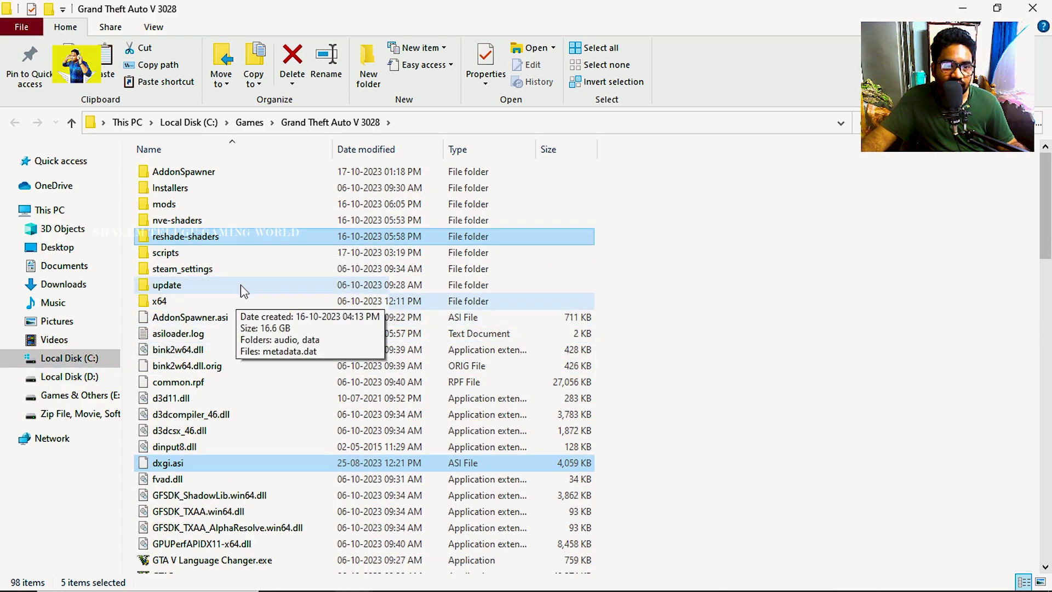
- Delete reshade-shaders, dxgi.asi, LICENSE.md, NVE.ini and ReShade.ini, then select nve-shaders
{"action": "right_click", "coordinate": [219, 234]}
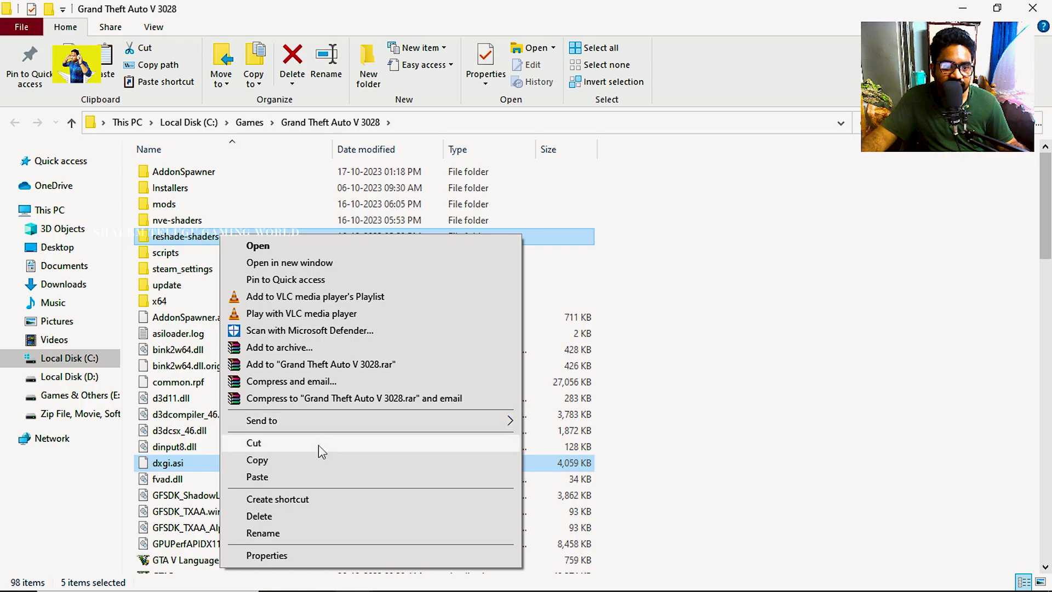
{"action": "left_click", "coordinate": [265, 515]}
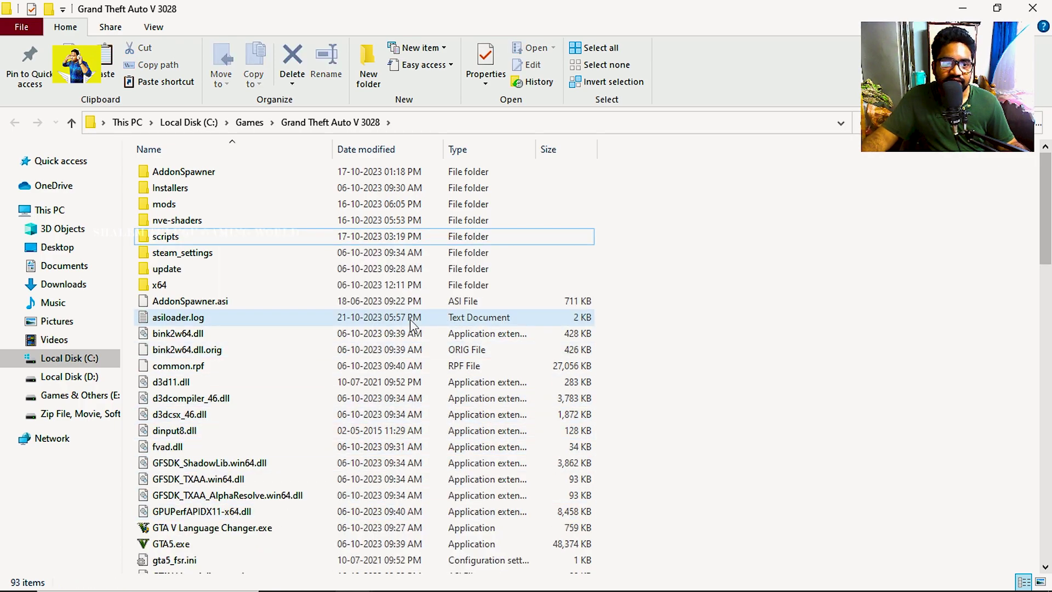
{"action": "scroll", "coordinate": [757, 343], "scroll_direction": "down", "scroll_amount": 20}
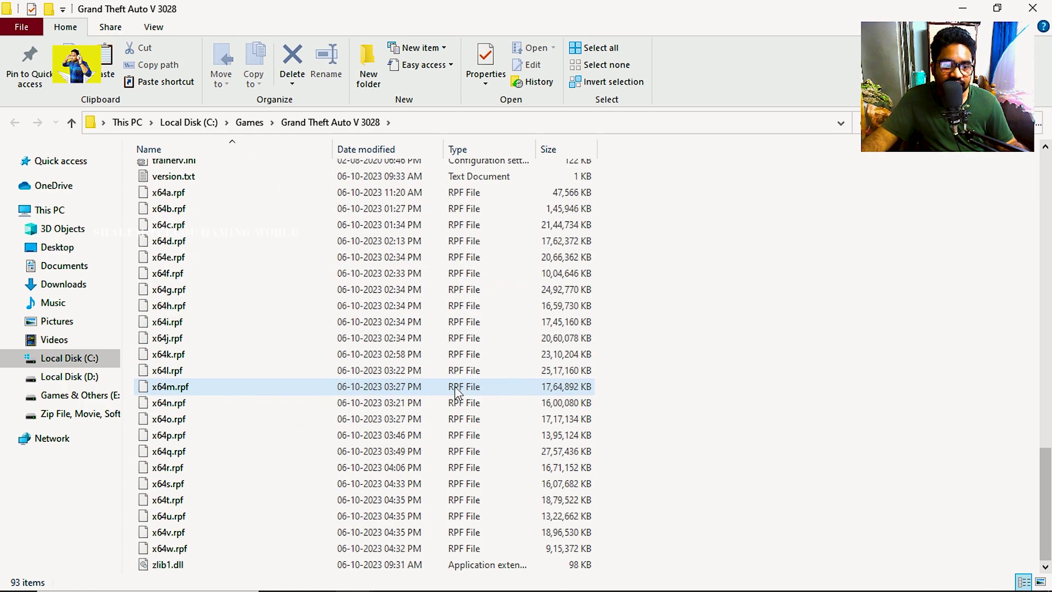
{"action": "scroll", "coordinate": [456, 391], "scroll_direction": "up", "scroll_amount": 20}
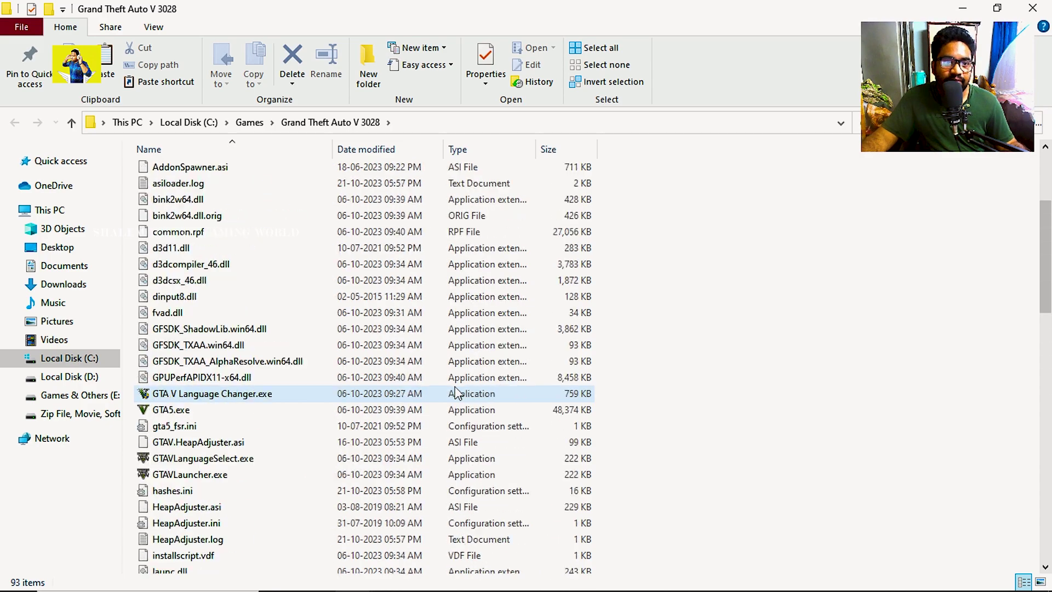
{"action": "scroll", "coordinate": [456, 392], "scroll_direction": "up", "scroll_amount": 3}
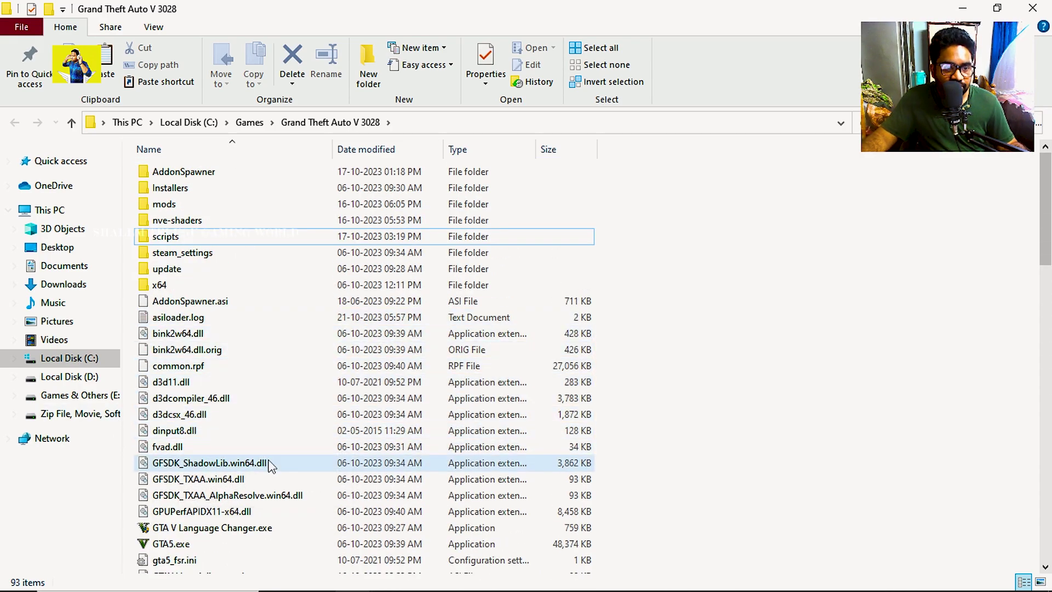
{"action": "left_click", "coordinate": [180, 226]}
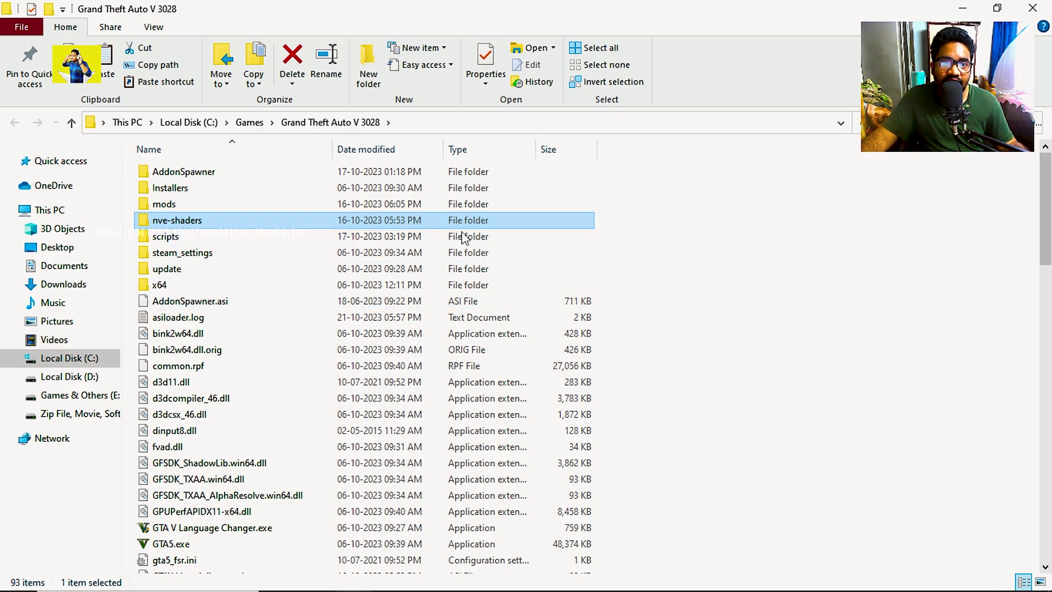
{"action": "left_click", "coordinate": [962, 9]}
- Load the .oiv package from 25. NaturalVision Uninstaller in OpenIV's package installer
{"action": "left_click", "coordinate": [584, 580]}
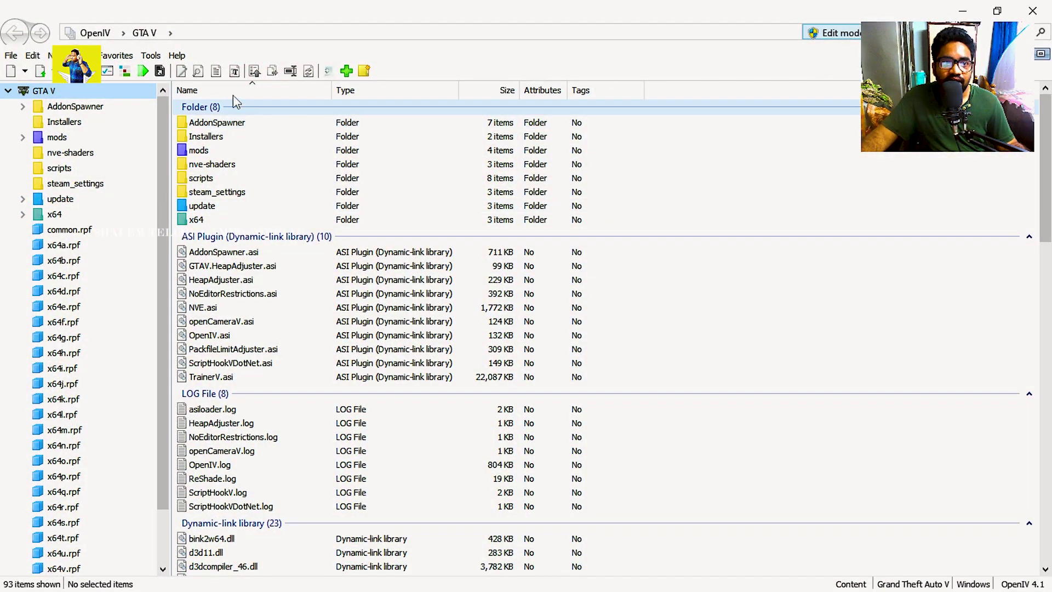
{"action": "left_click", "coordinate": [151, 56]}
{"action": "left_click", "coordinate": [184, 162]}
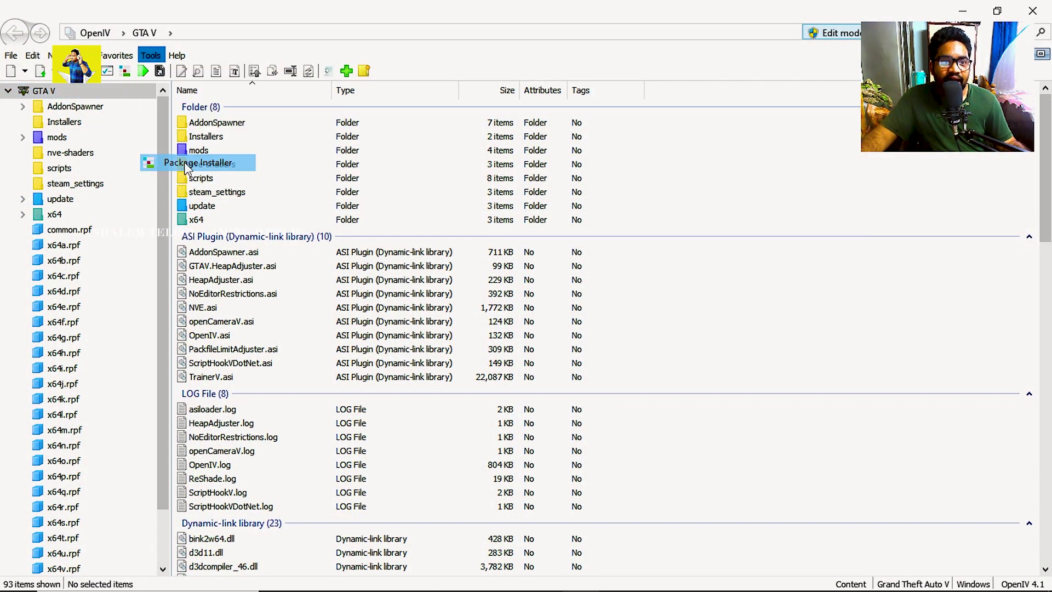
{"action": "left_click", "coordinate": [130, 56]}
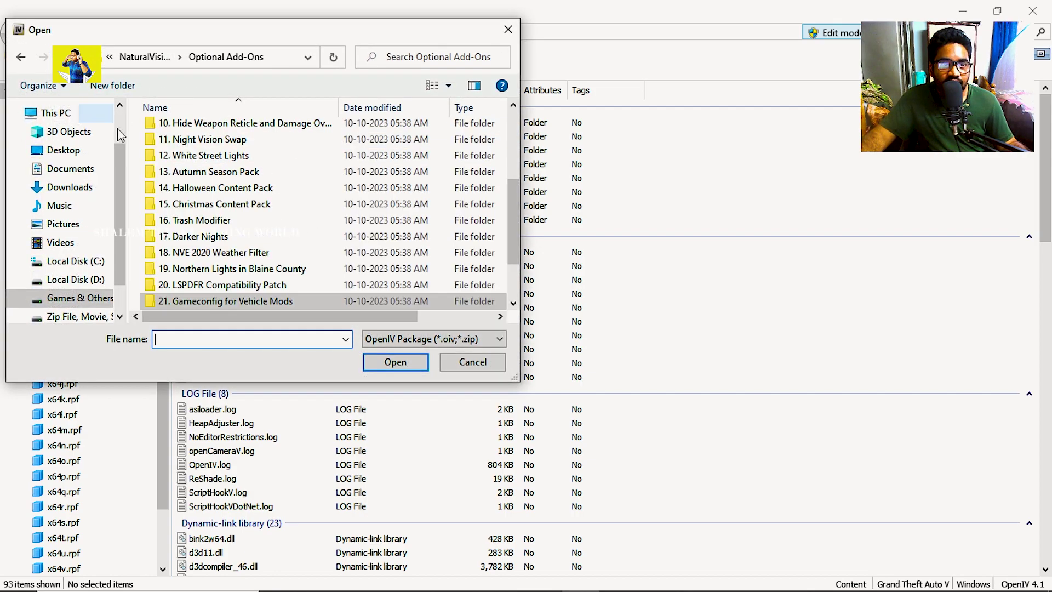
{"action": "scroll", "coordinate": [233, 296], "scroll_direction": "down", "scroll_amount": 2}
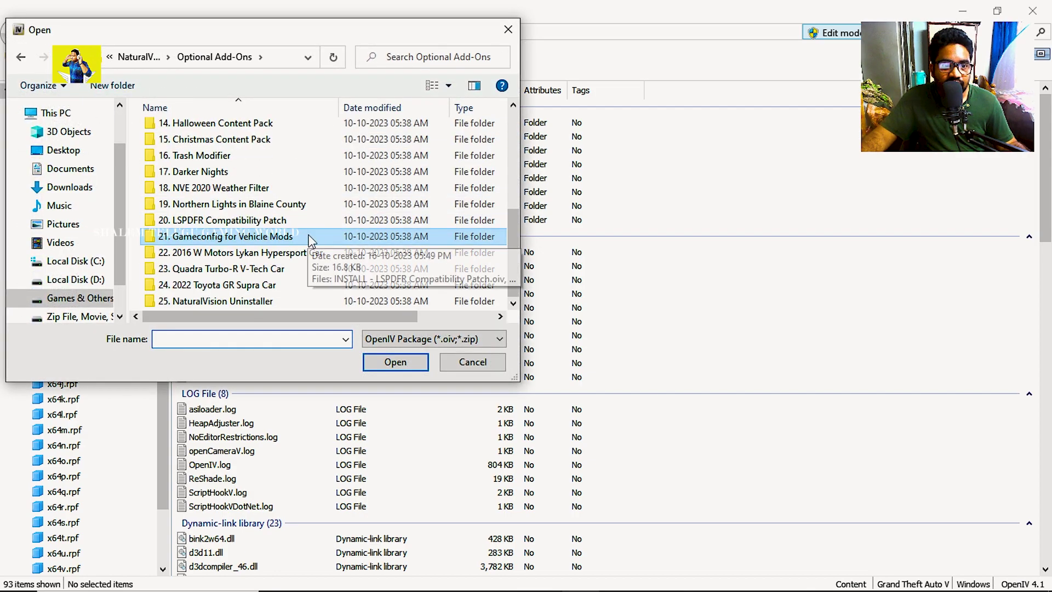
{"action": "double_click", "coordinate": [225, 301]}
{"action": "double_click", "coordinate": [223, 136]}
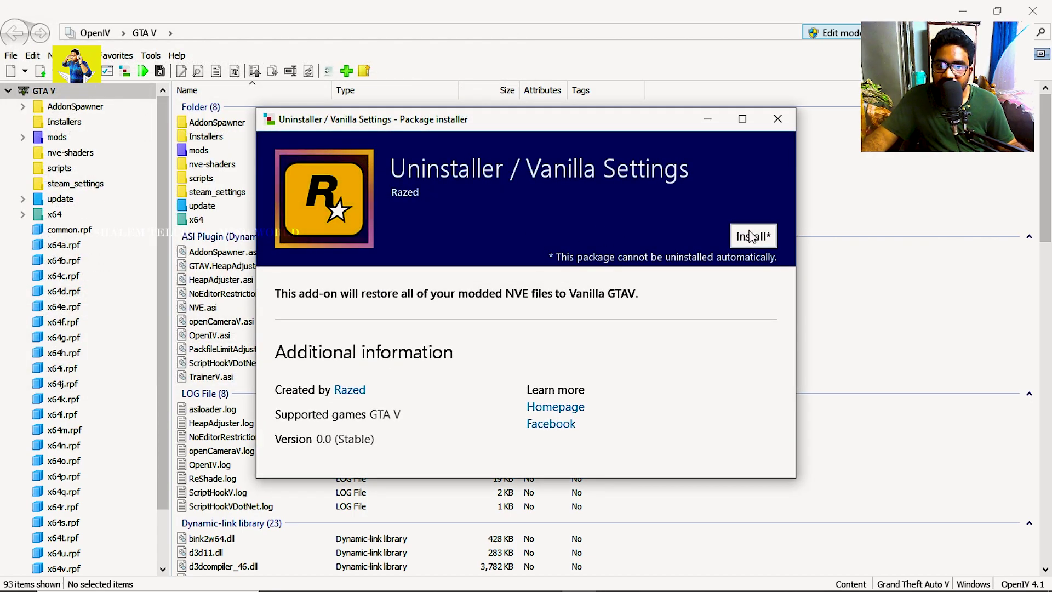
- Install the Uninstaller / Vanilla Settings package into mods and close the installer after success
{"action": "left_click", "coordinate": [753, 238]}
{"action": "left_click", "coordinate": [428, 255]}
{"action": "left_click", "coordinate": [448, 363]}
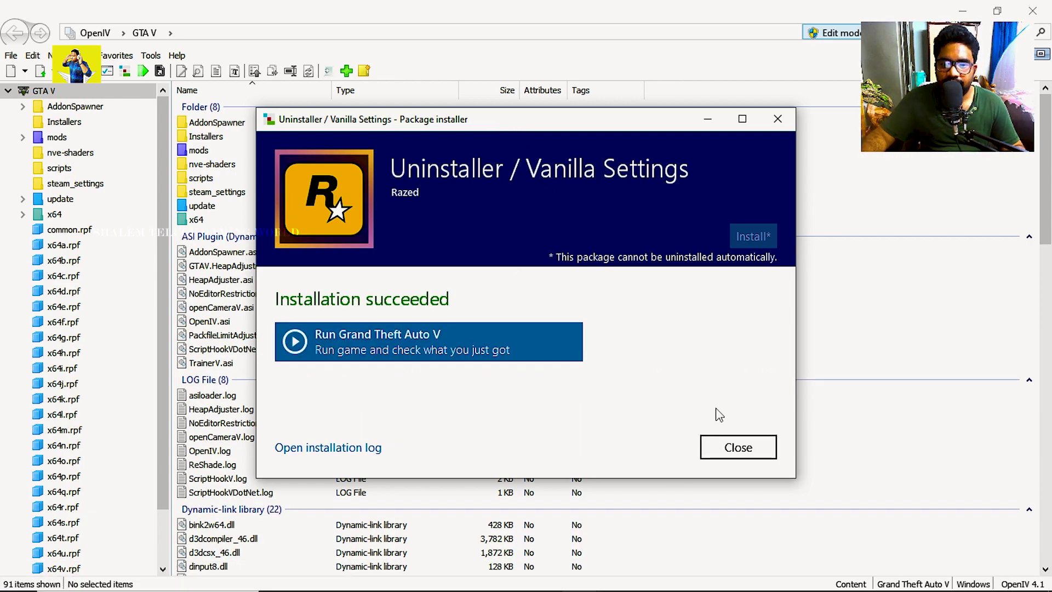
{"action": "left_click", "coordinate": [741, 451]}
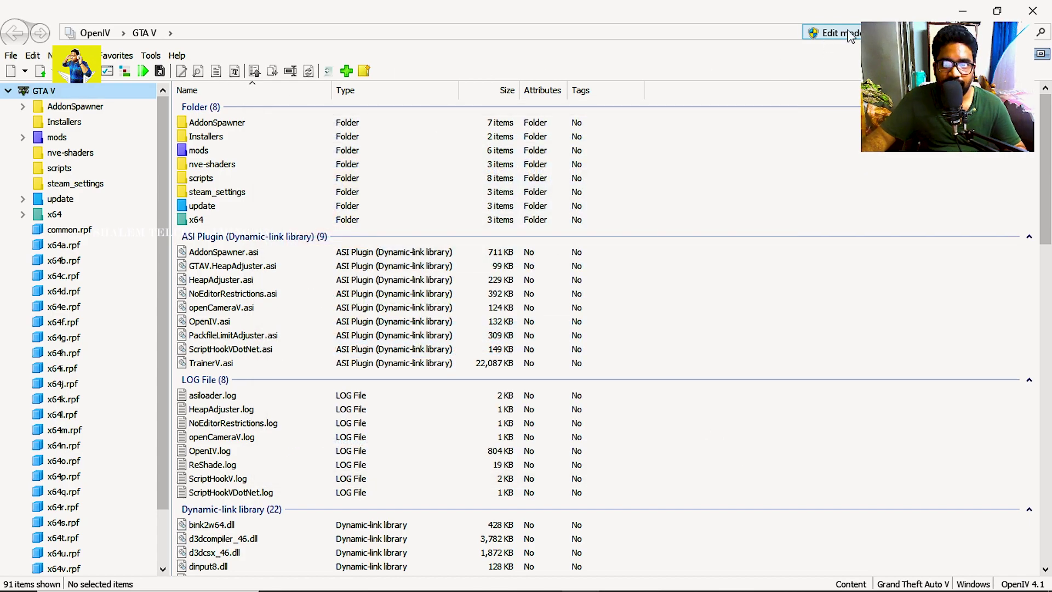
- Refresh the Grand Theft Auto V 3028 folder and check the three .nve_bin files in nve-shaders
{"action": "left_click", "coordinate": [963, 10]}
{"action": "mouse_move", "coordinate": [354, 579]}
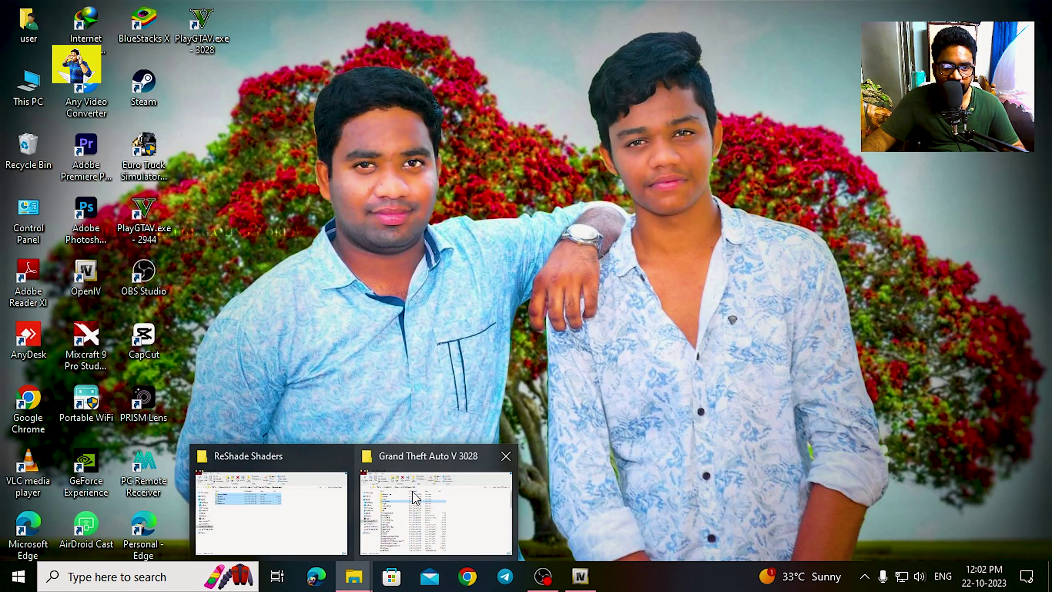
{"action": "left_click", "coordinate": [413, 491]}
{"action": "right_click", "coordinate": [692, 294]}
{"action": "left_click", "coordinate": [738, 357]}
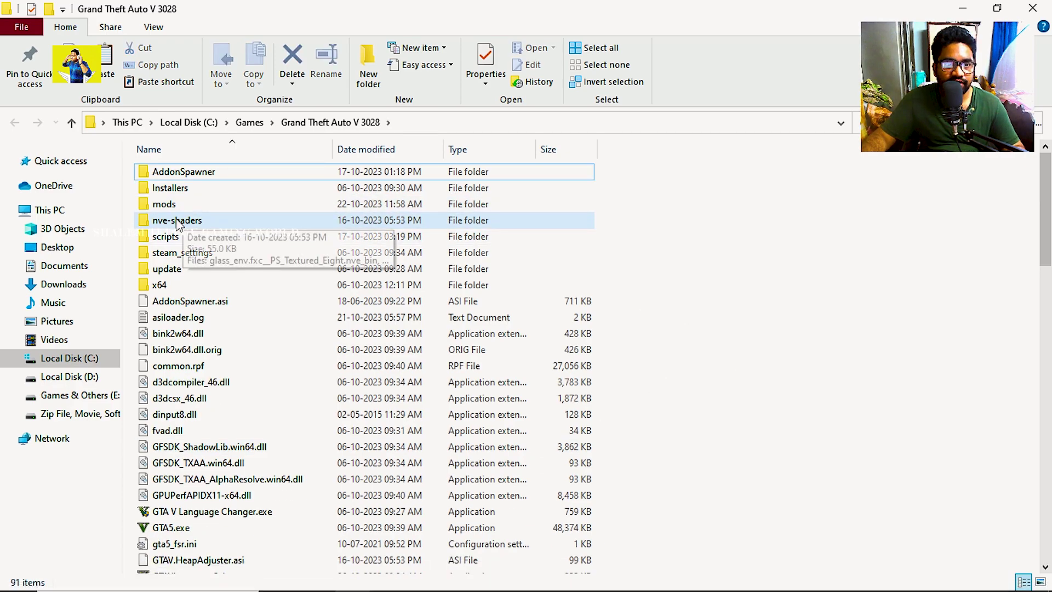
{"action": "left_click", "coordinate": [232, 220]}
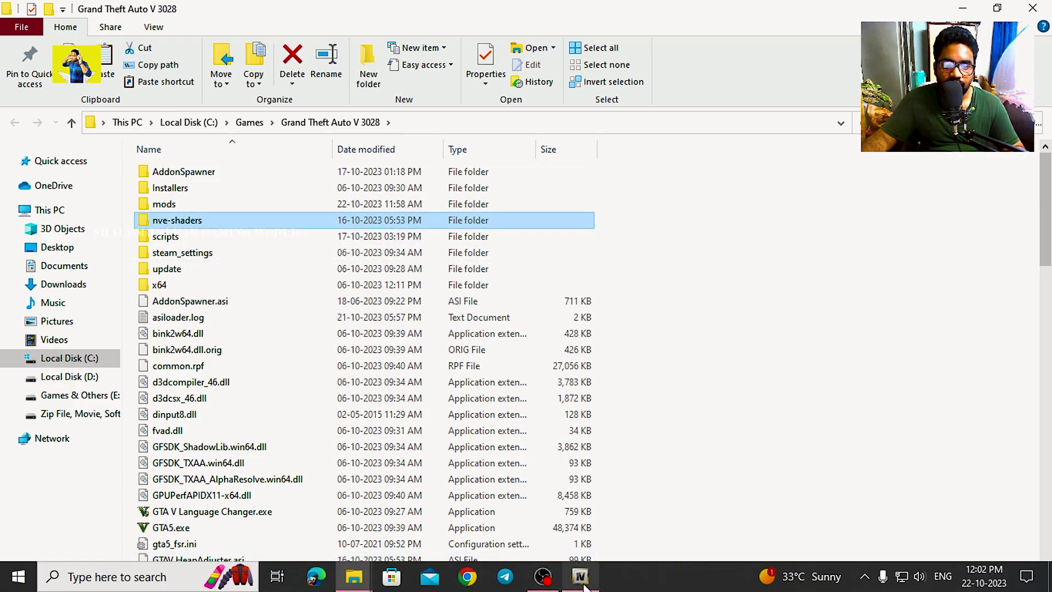
{"action": "left_click", "coordinate": [580, 580]}
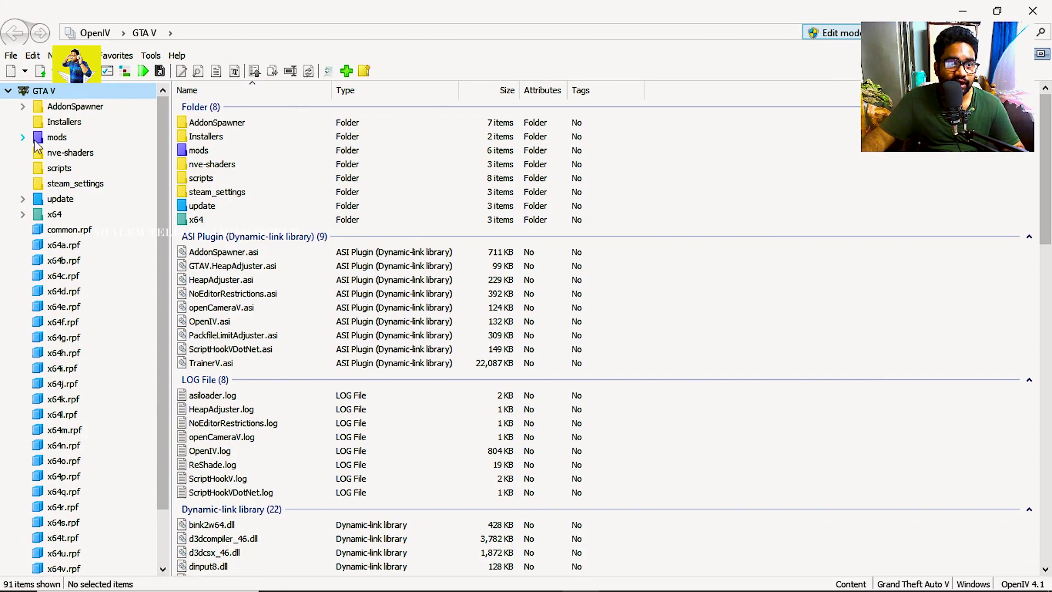
{"action": "left_click", "coordinate": [959, 14]}
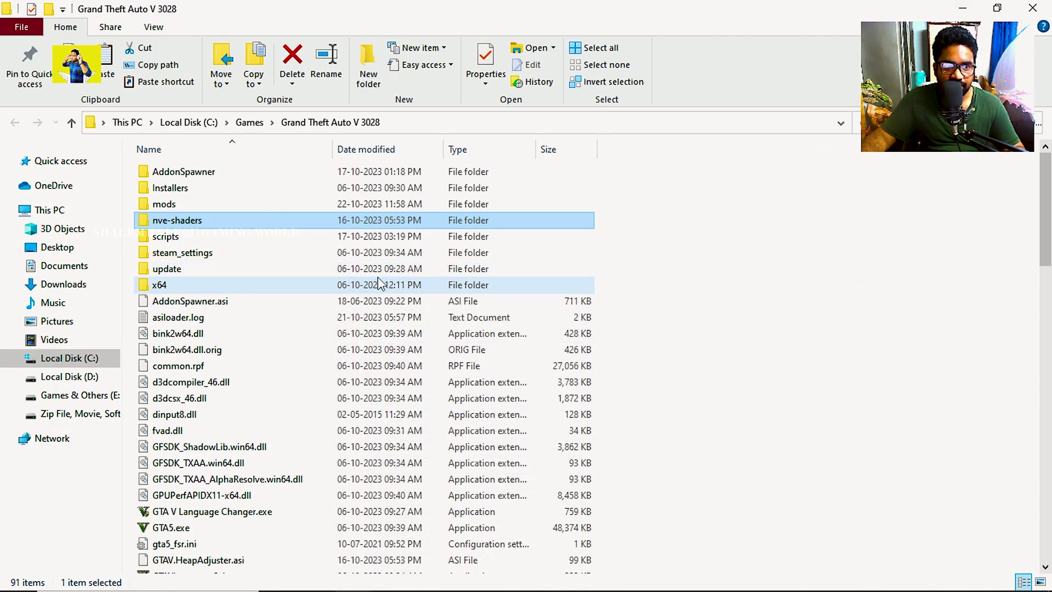
{"action": "double_click", "coordinate": [181, 219]}
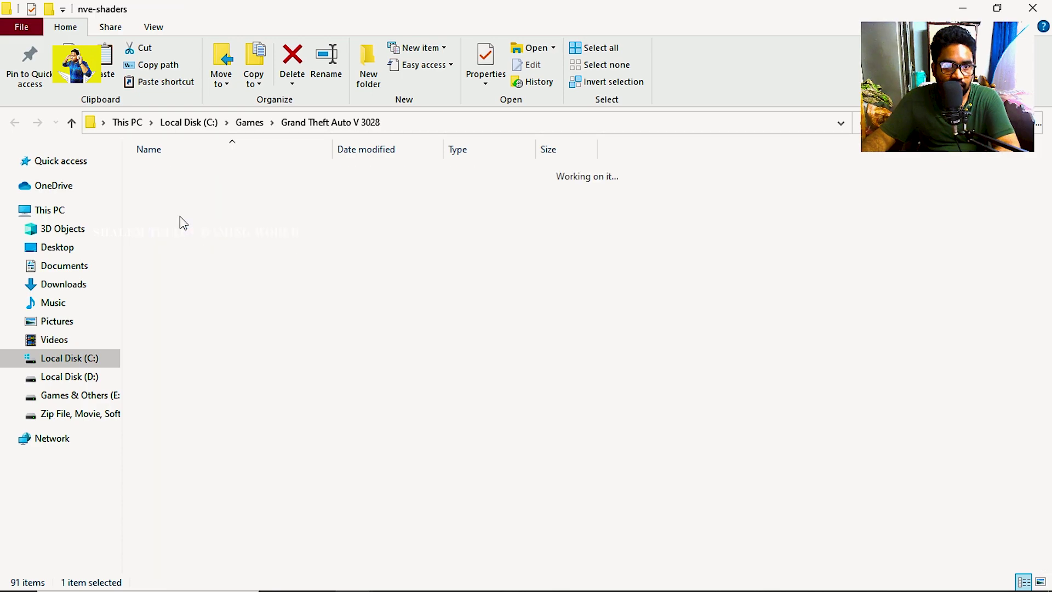
{"action": "left_click_drag", "start_coordinate": [188, 252], "coordinate": [181, 161]}
{"action": "left_click", "coordinate": [15, 122]}
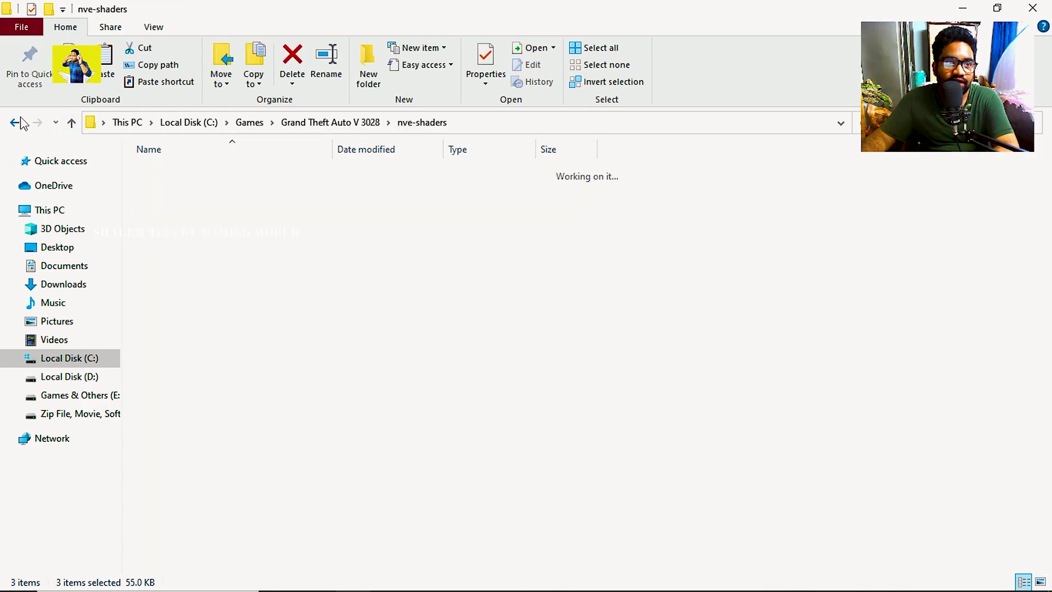
- Delete the nve-shaders folder and close the game folder window
{"action": "key", "text": "Delete"}
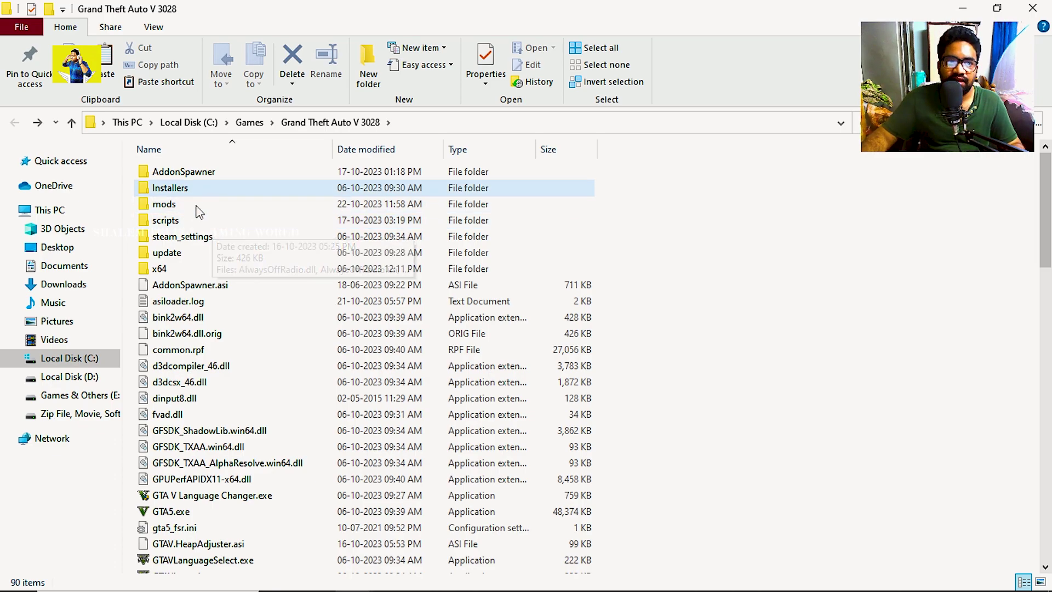
{"action": "scroll", "coordinate": [437, 274], "scroll_direction": "down", "scroll_amount": 4}
{"action": "scroll", "coordinate": [417, 324], "scroll_direction": "down", "scroll_amount": 18}
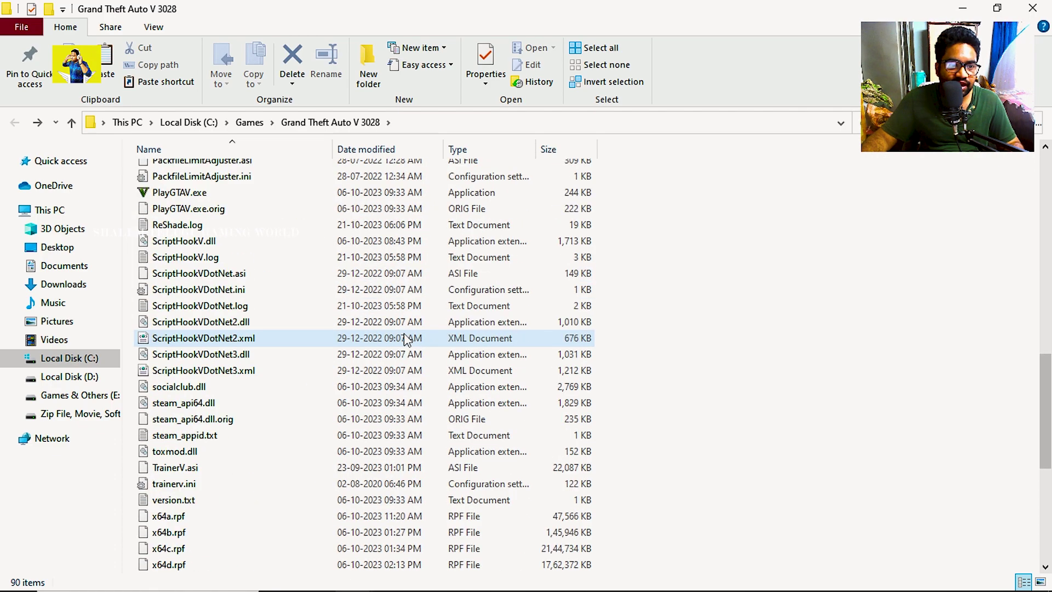
{"action": "scroll", "coordinate": [403, 337], "scroll_direction": "up", "scroll_amount": 20}
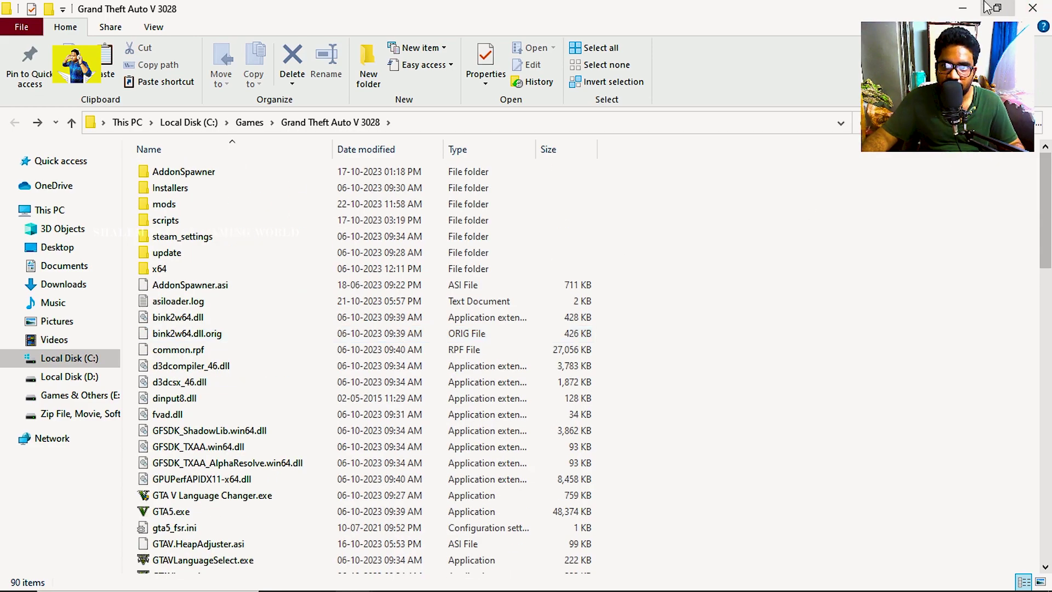
{"action": "left_click", "coordinate": [1042, 6]}
{"action": "left_click", "coordinate": [589, 575]}
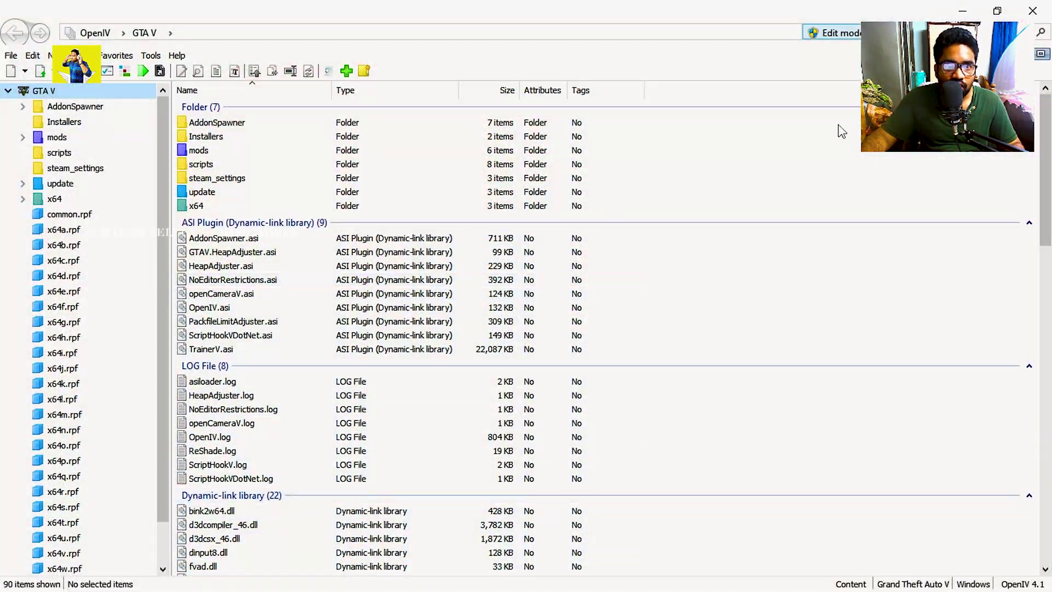
- Open the 3028 Gamconfig folder, select gameconfig.xml, and place OpenIV beside Explorer
{"action": "left_click", "coordinate": [964, 17]}
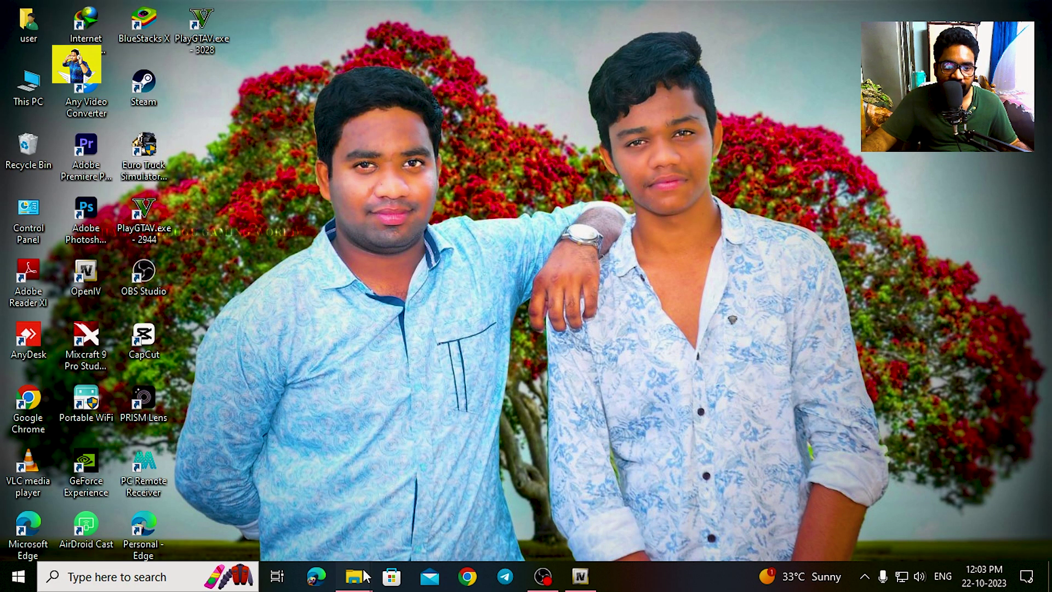
{"action": "mouse_move", "coordinate": [354, 575]}
{"action": "left_click", "coordinate": [412, 489]}
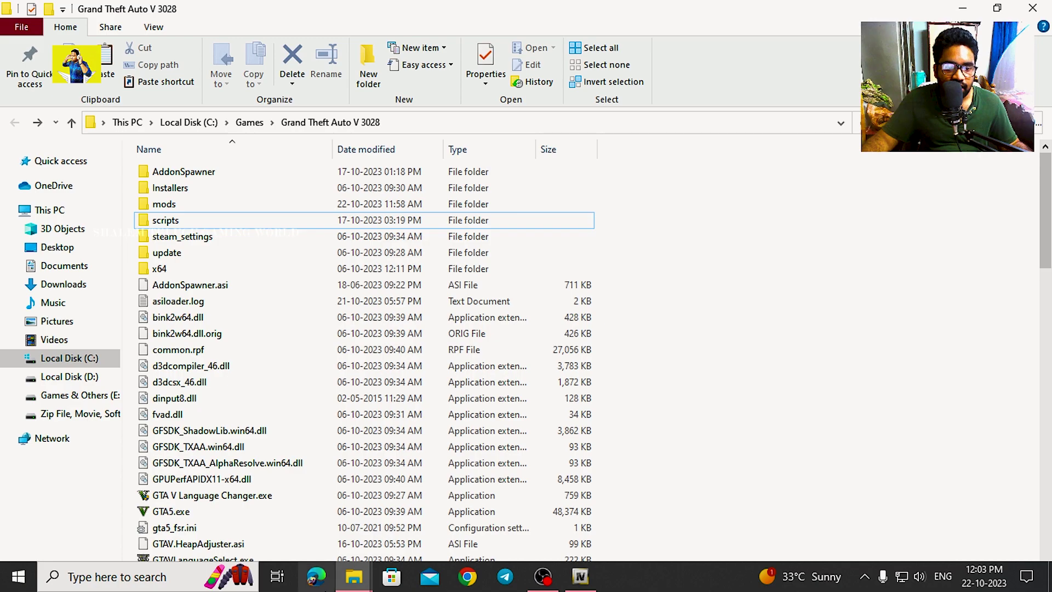
{"action": "left_click", "coordinate": [265, 507]}
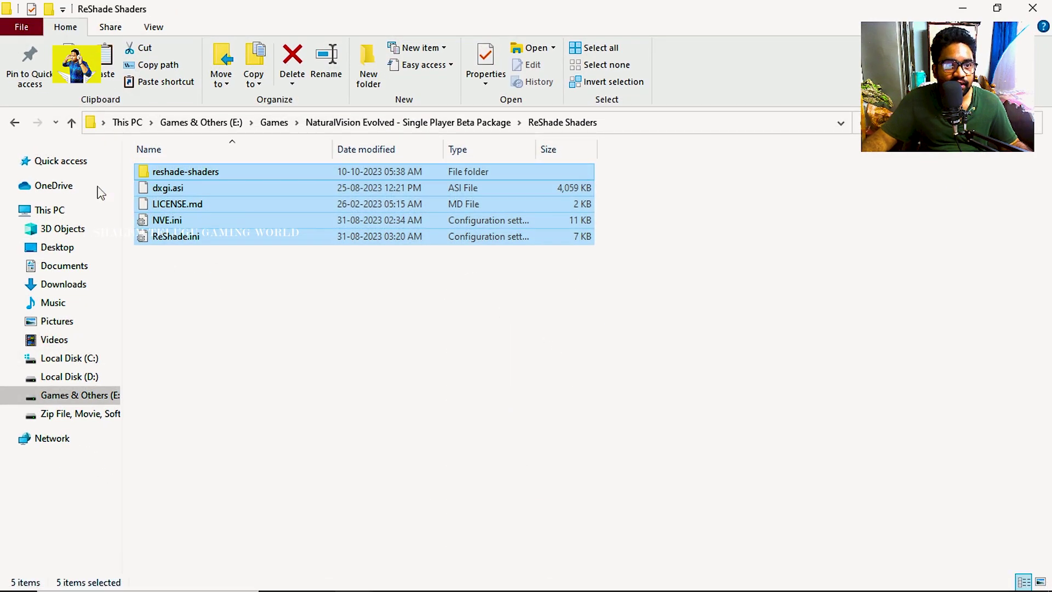
{"action": "left_click", "coordinate": [14, 123]}
{"action": "left_click", "coordinate": [15, 123]}
{"action": "double_click", "coordinate": [191, 172]}
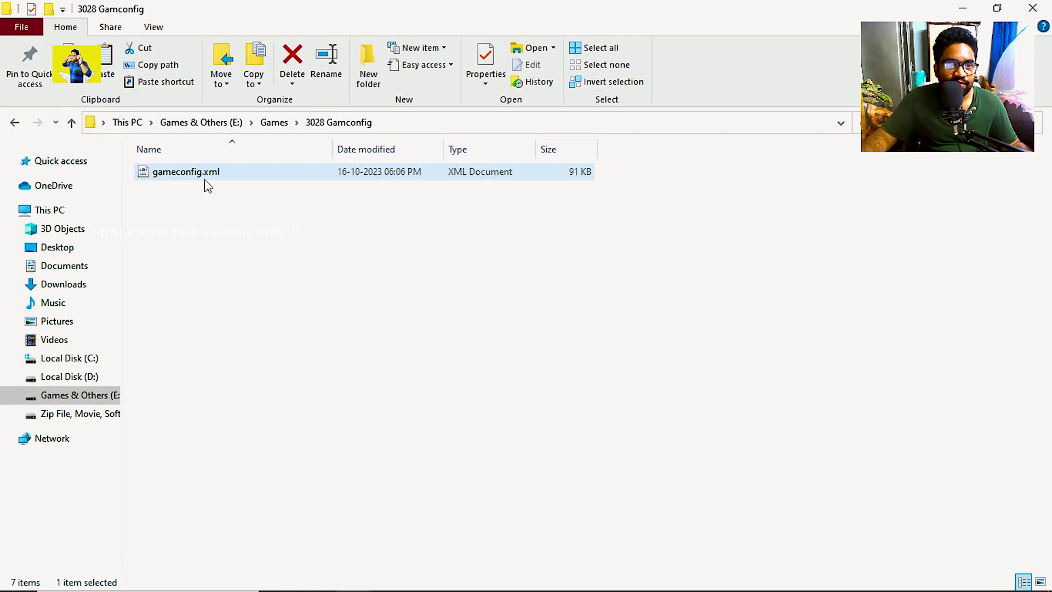
{"action": "left_click", "coordinate": [179, 172]}
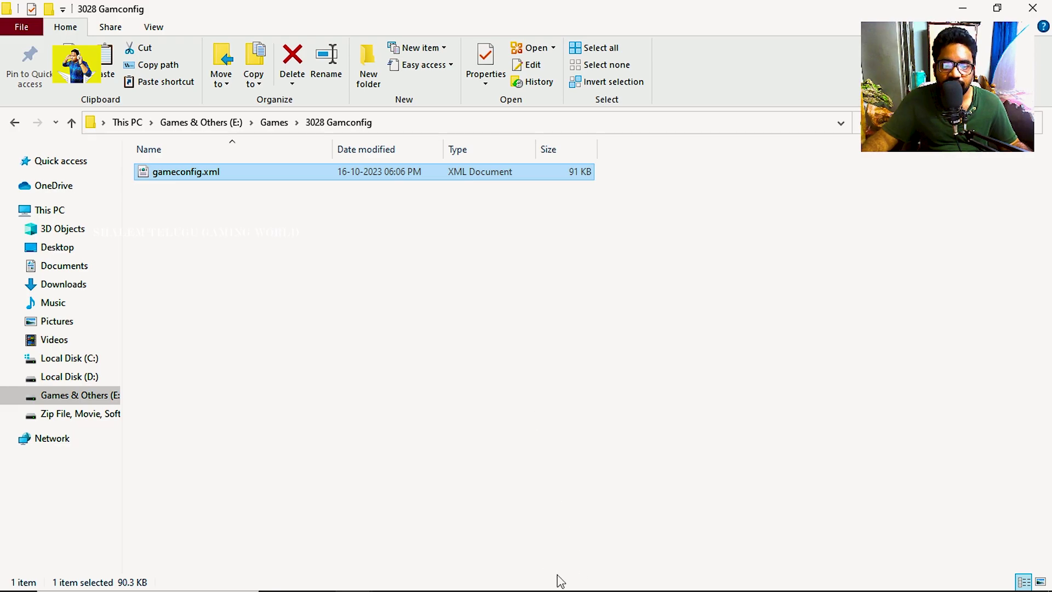
{"action": "left_click", "coordinate": [583, 582]}
{"action": "left_click_drag", "start_coordinate": [364, 19], "coordinate": [609, 60]}
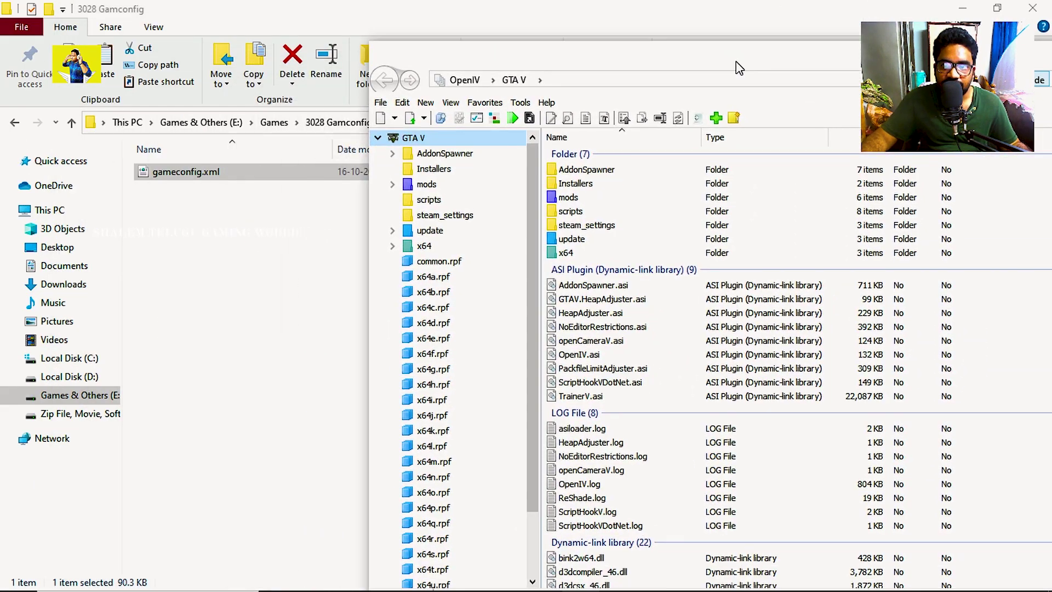
- Open mods\update\update.rpf\common\data and drag gameconfig.xml from Explorer into it
{"action": "double_click", "coordinate": [570, 196]}
{"action": "double_click", "coordinate": [571, 170]}
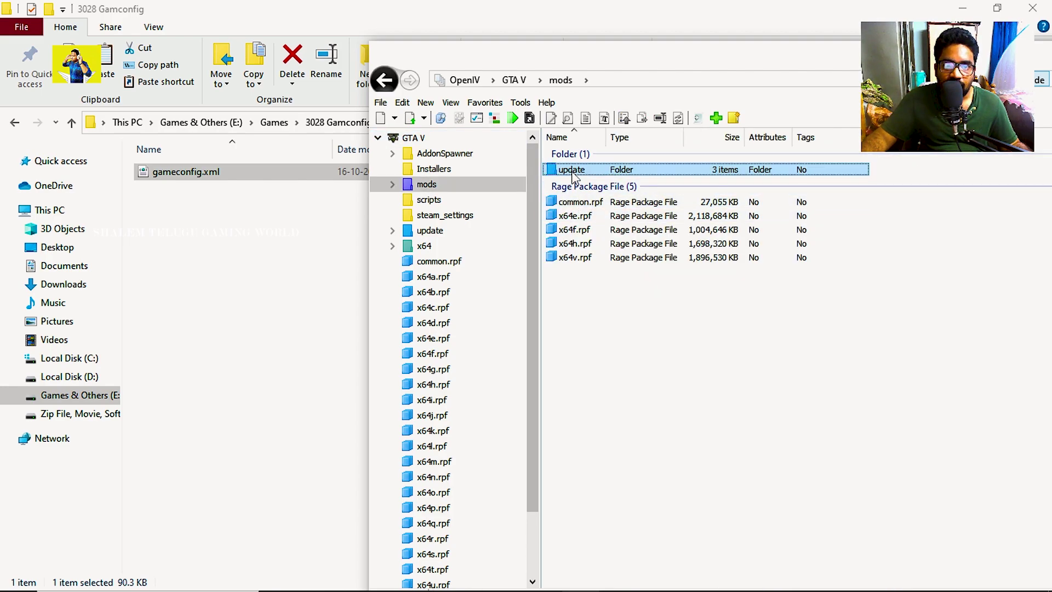
{"action": "double_click", "coordinate": [576, 202]}
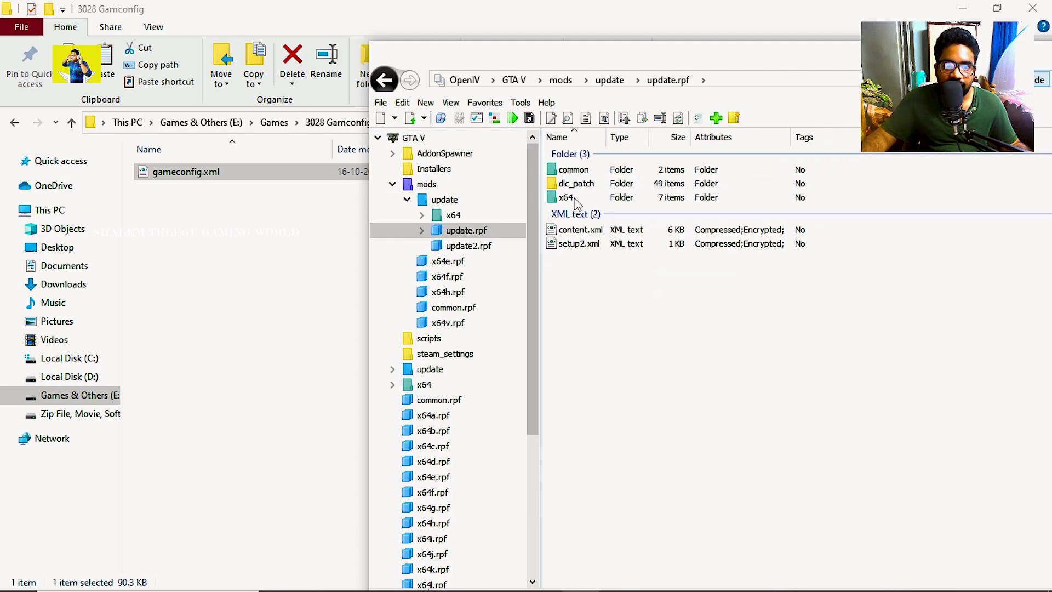
{"action": "double_click", "coordinate": [571, 170]}
{"action": "double_click", "coordinate": [572, 170]}
{"action": "scroll", "coordinate": [683, 392], "scroll_direction": "down", "scroll_amount": 7}
{"action": "scroll", "coordinate": [683, 392], "scroll_direction": "down", "scroll_amount": 2}
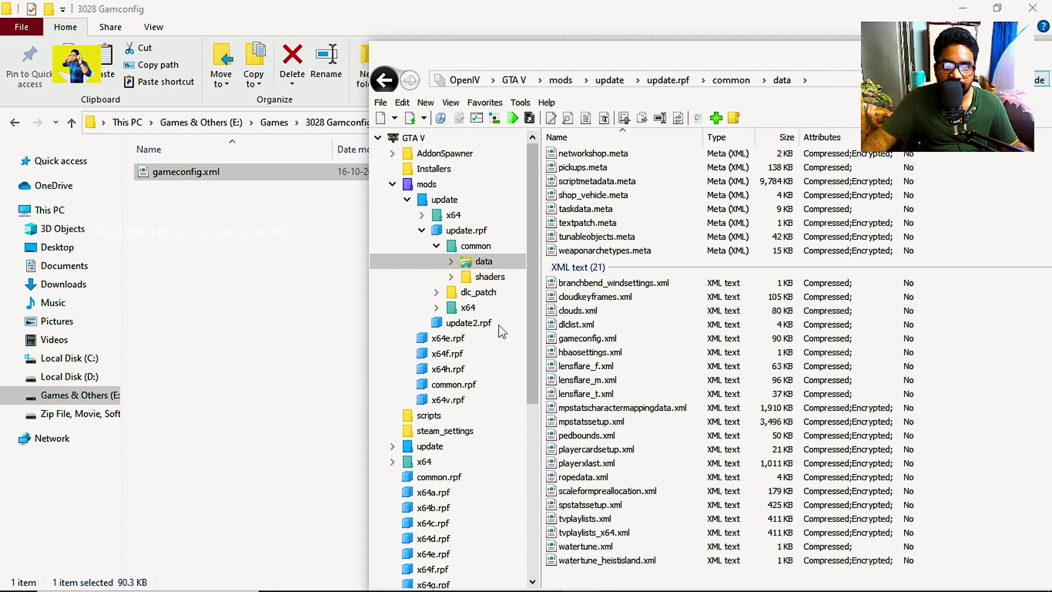
{"action": "left_click_drag", "start_coordinate": [176, 173], "coordinate": [597, 335]}
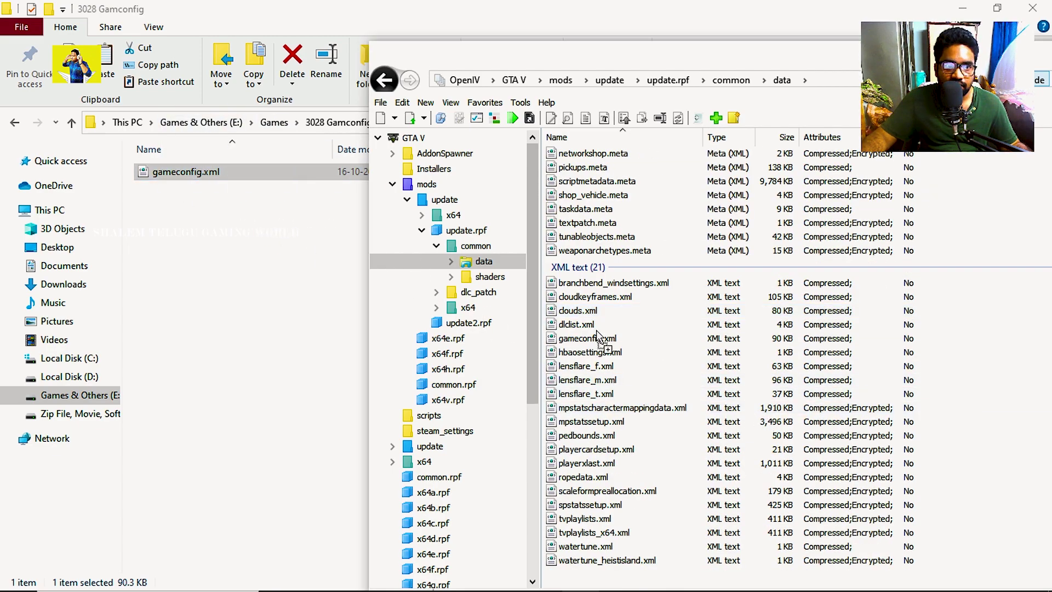